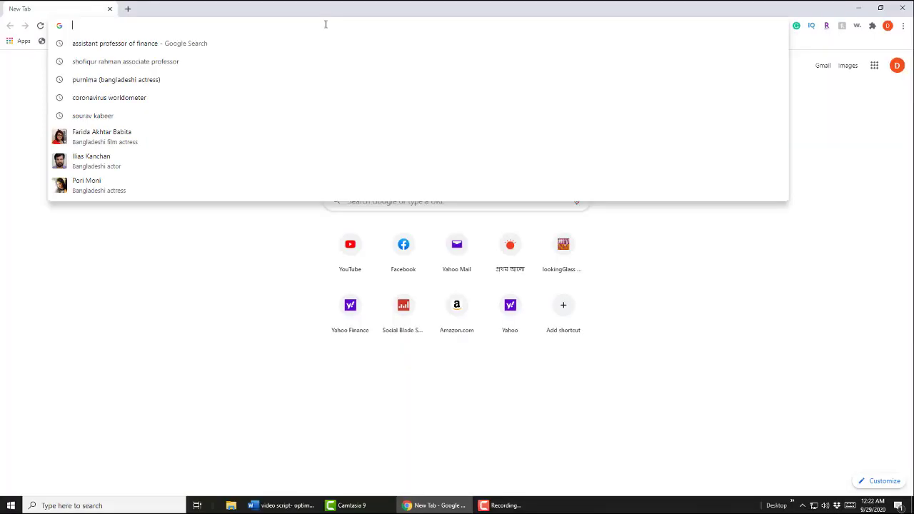
Go to finance.yahoo.com, look up wmt and open the Walmart (WMT) quote page
text(fin)
key(Return)
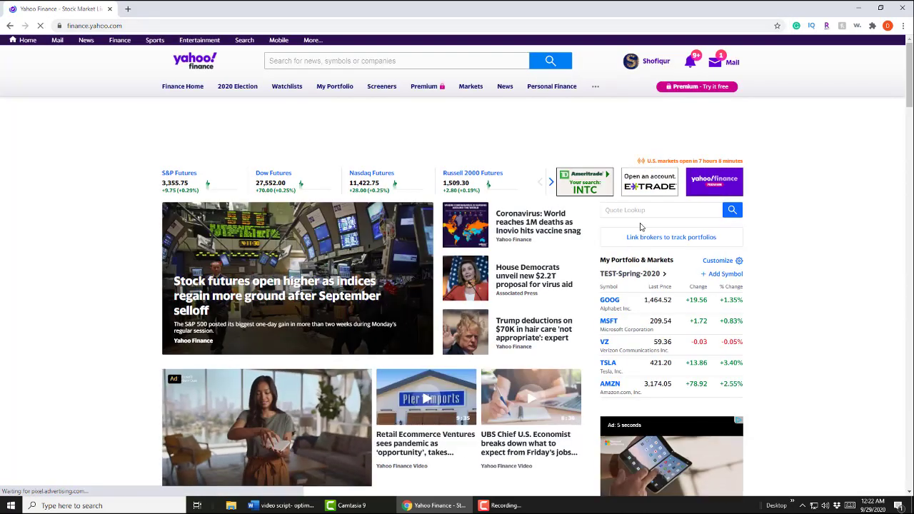
click(642, 211)
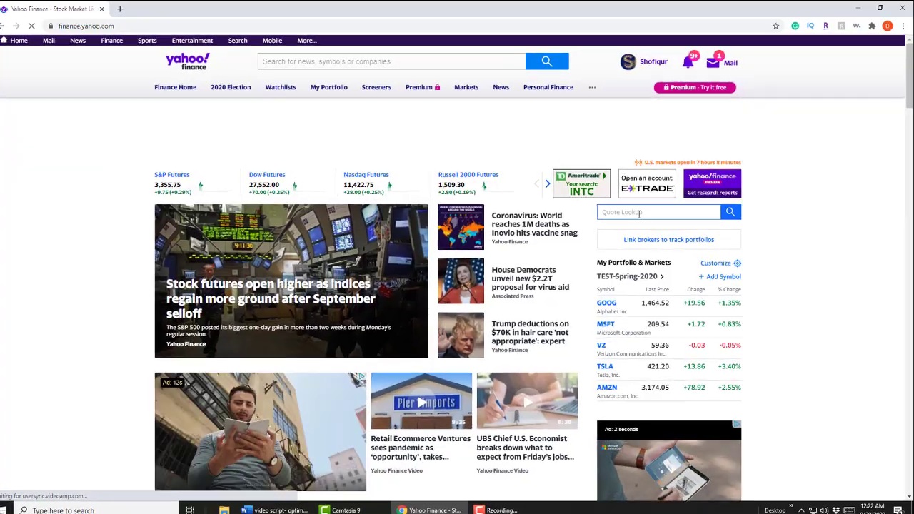
text(wmt)
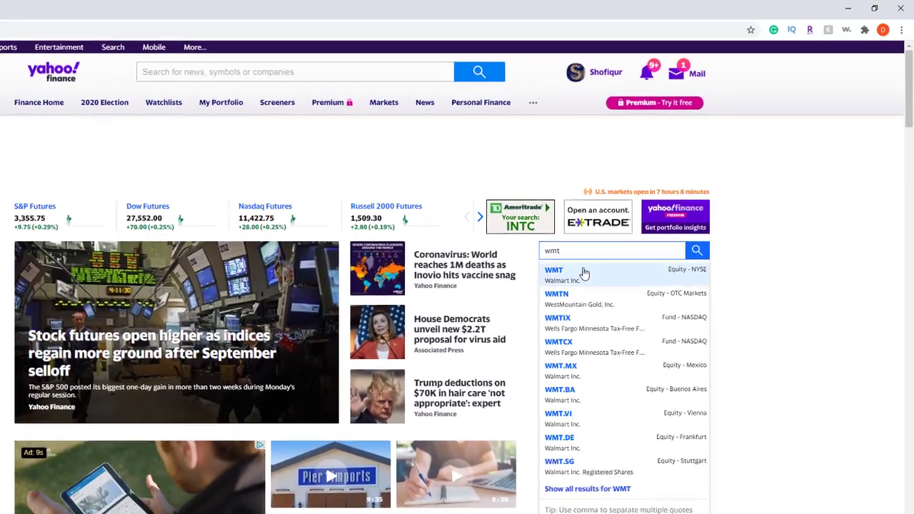
click(579, 278)
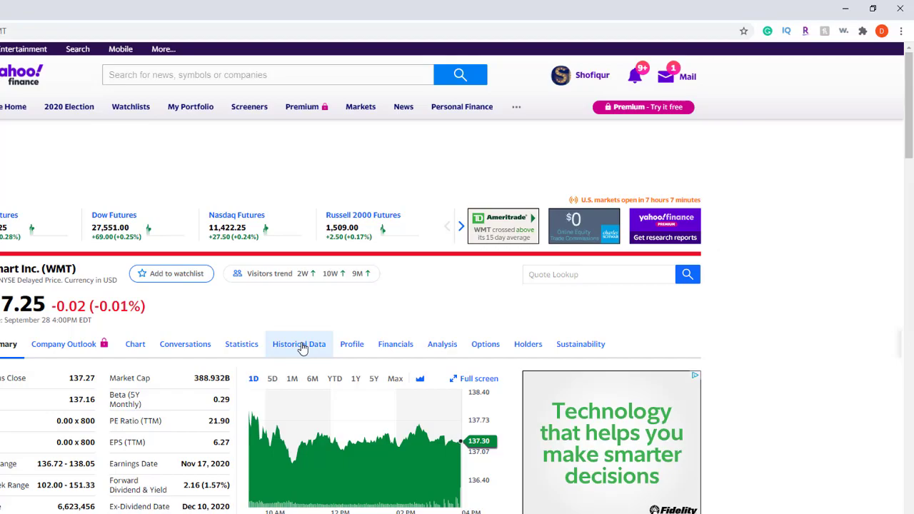
Open Walmart's historical data and set the time period from 09/01/2015 to 09/01/2020
click(302, 347)
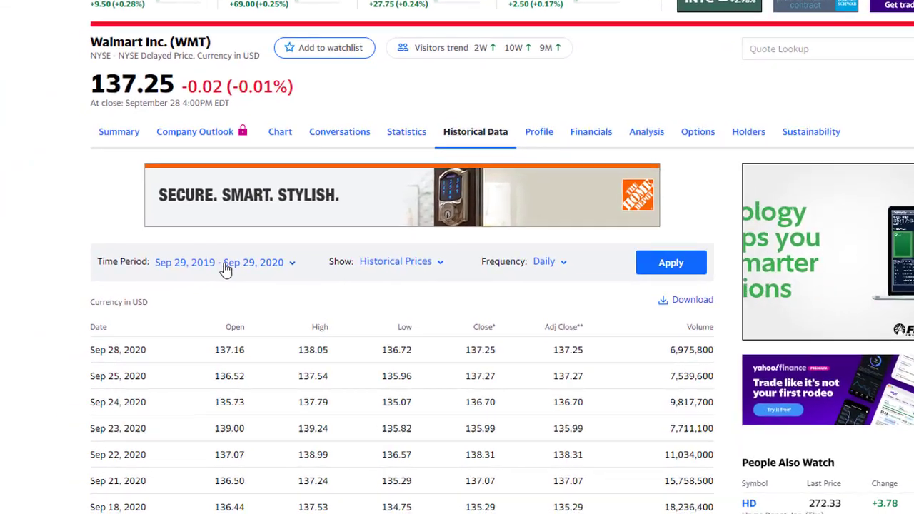
click(225, 268)
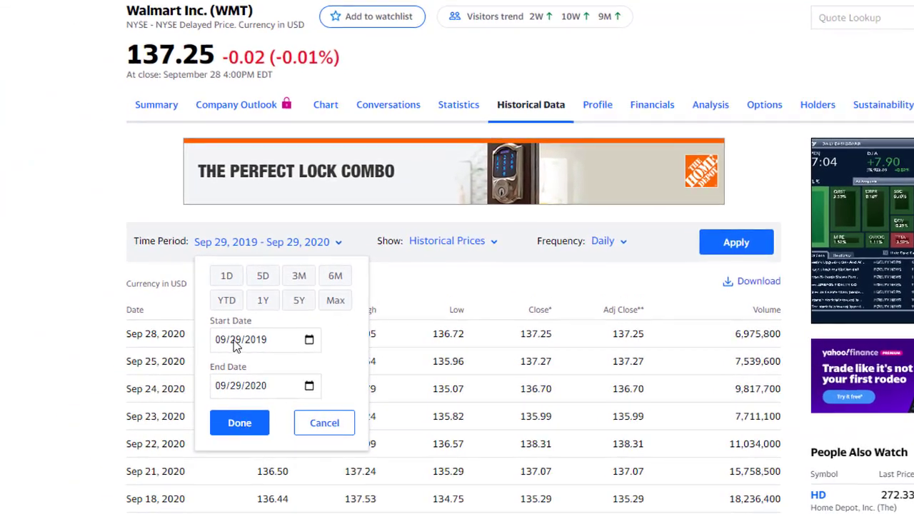
click(236, 340)
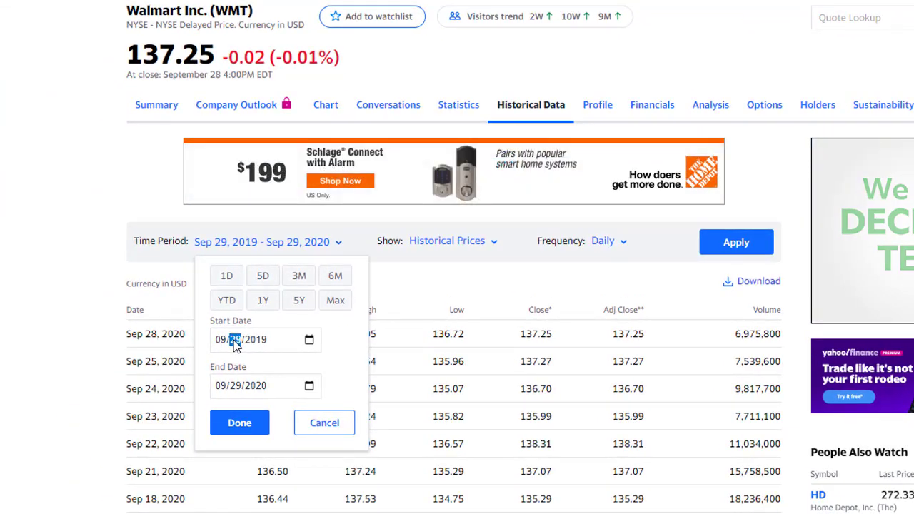
text(1)
click(270, 343)
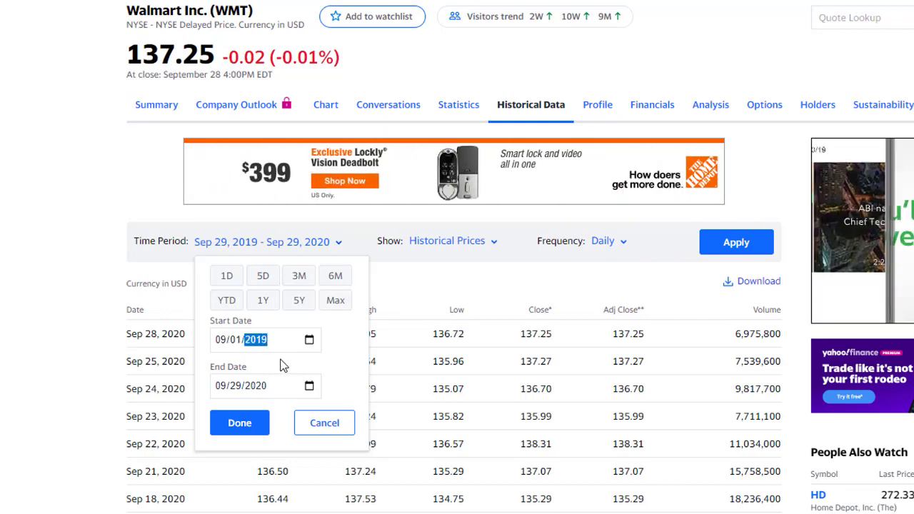
text(2015)
click(235, 387)
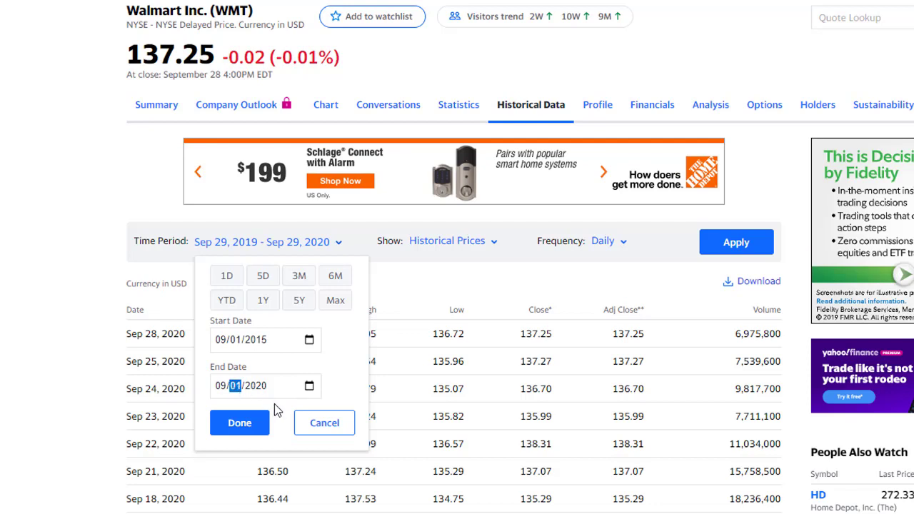
click(274, 404)
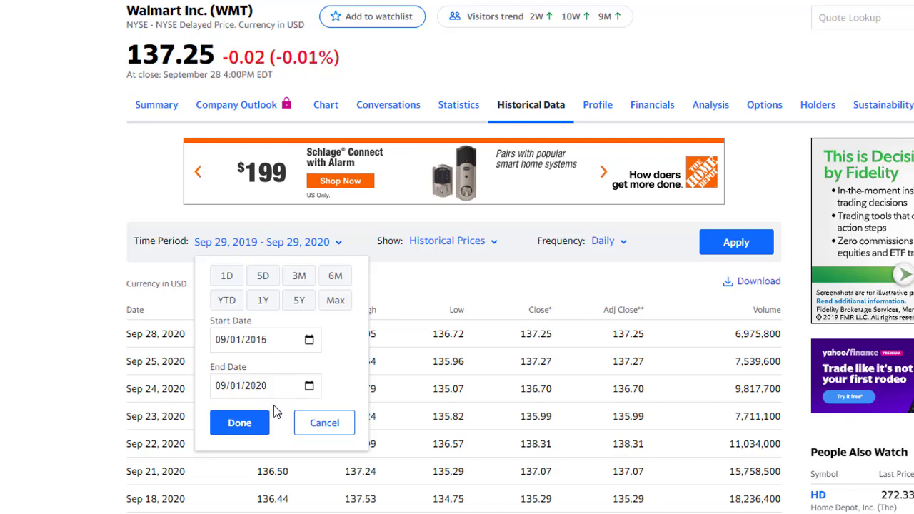
click(240, 425)
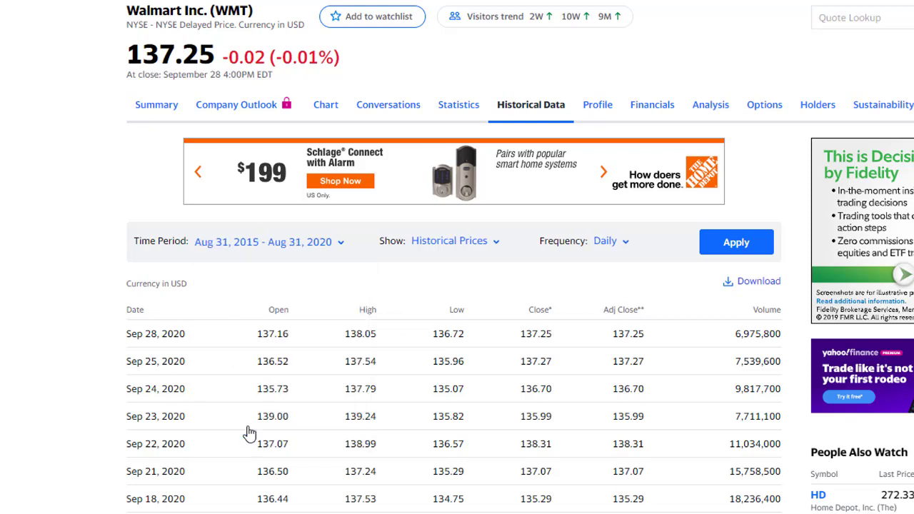
Switch the frequency to Monthly, apply it, and download the prices as WMT.csv
click(626, 245)
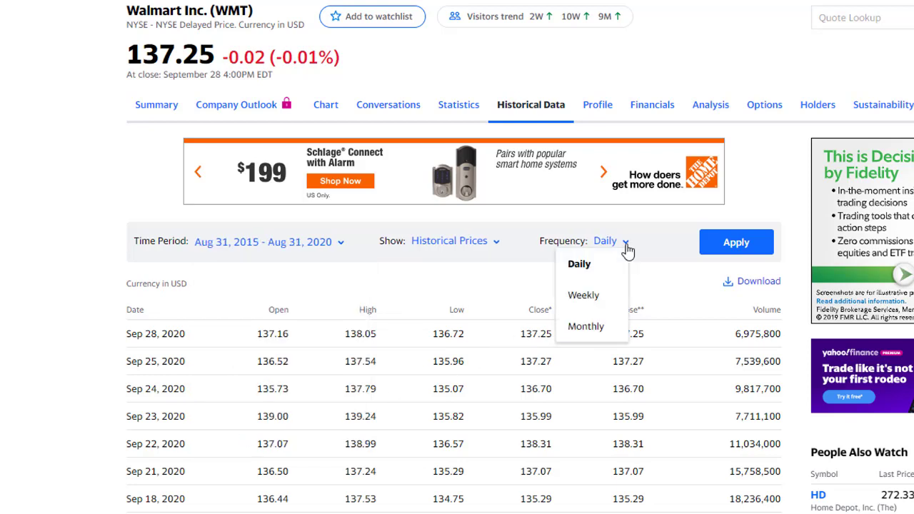
click(602, 330)
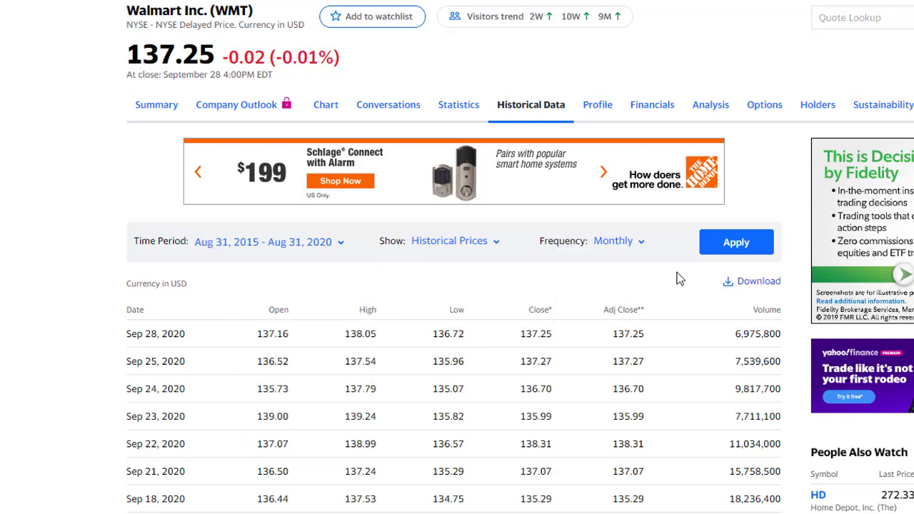
click(743, 252)
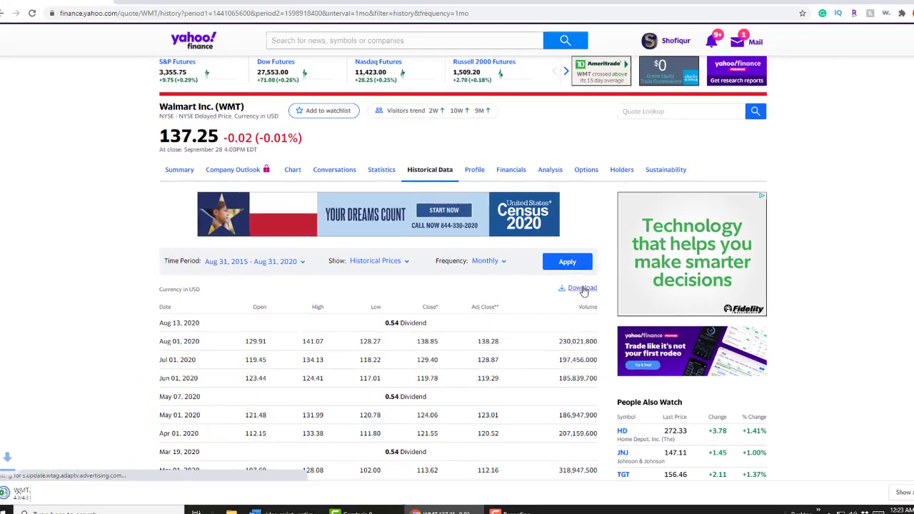
click(758, 285)
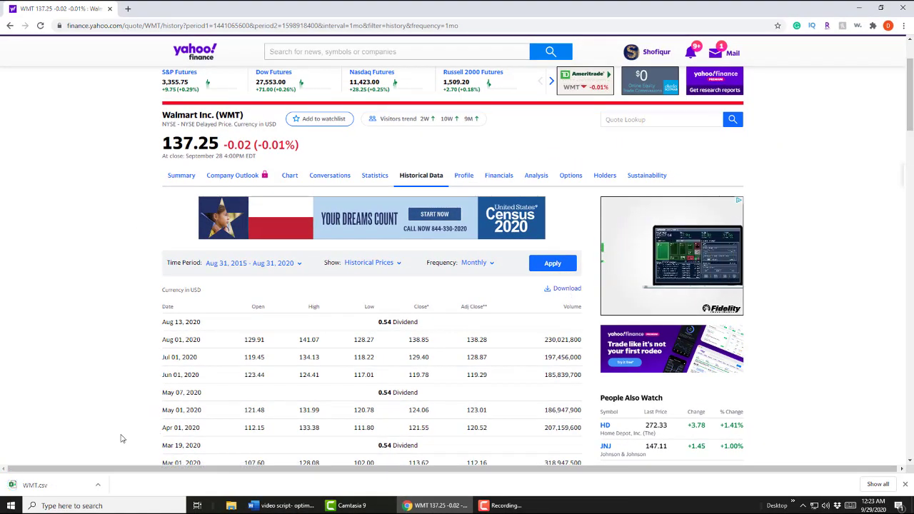
Open WMT.csv maximized, autofit column A, and delete the Open, High and Low columns
click(36, 485)
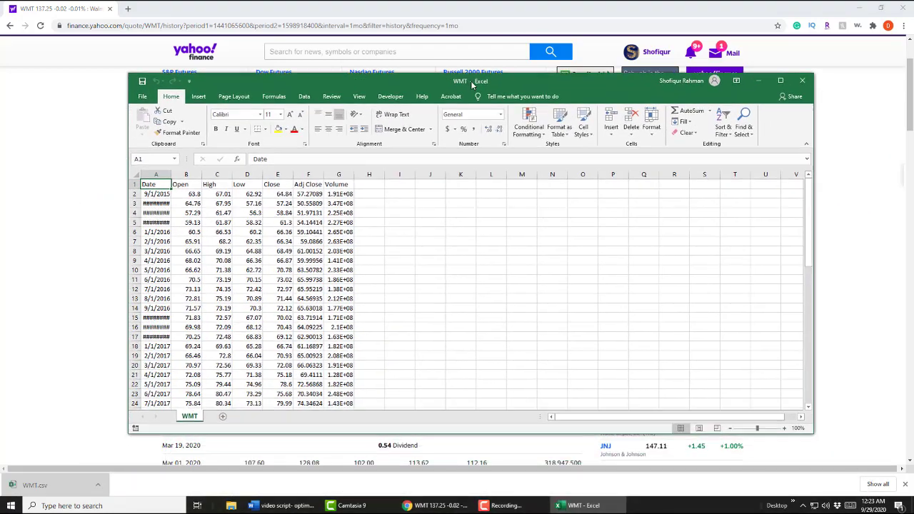
click(780, 81)
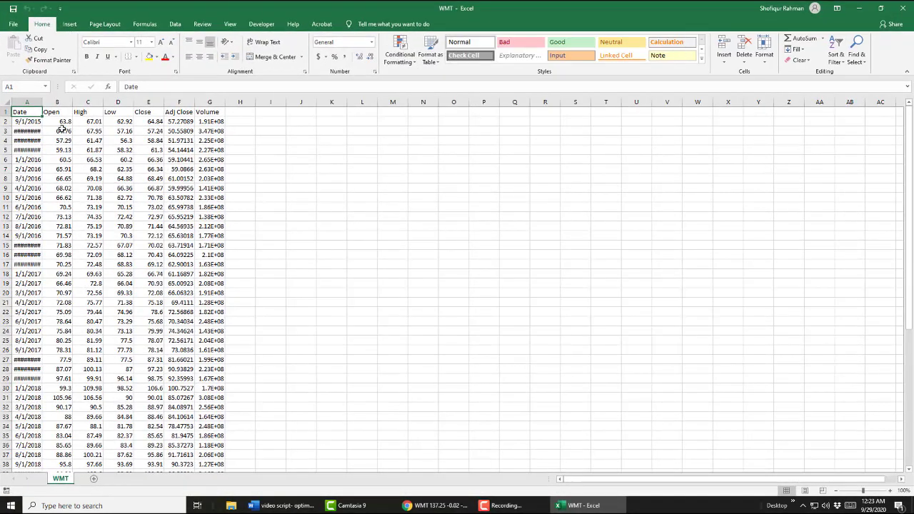
double_click(42, 101)
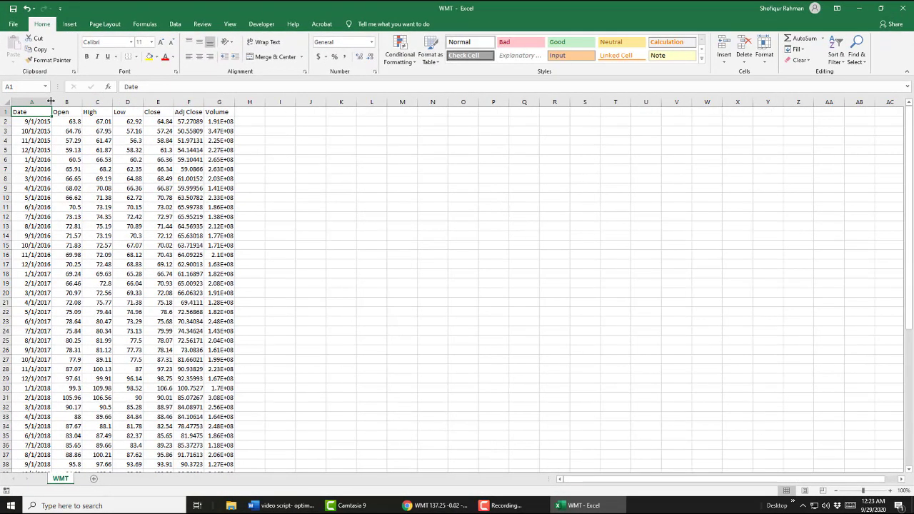
drag(72, 103, 122, 102)
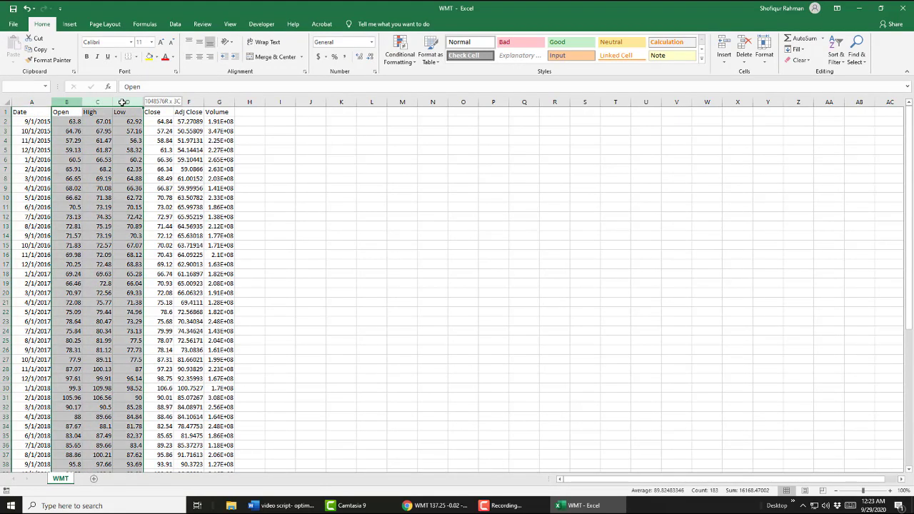
right_click(122, 102)
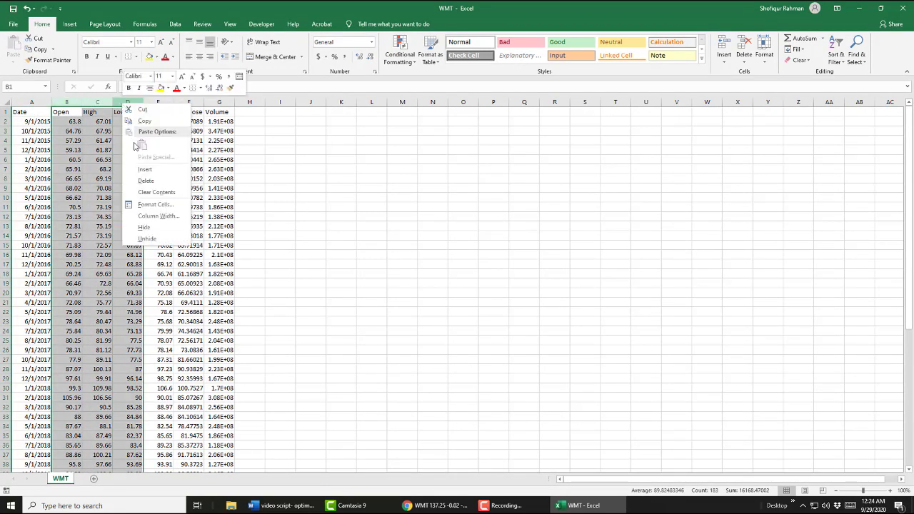
click(139, 184)
Clear the Adj Close and Volume columns and rename the Close header in B1 to wmtp
drag(98, 102, 127, 102)
right_click(128, 105)
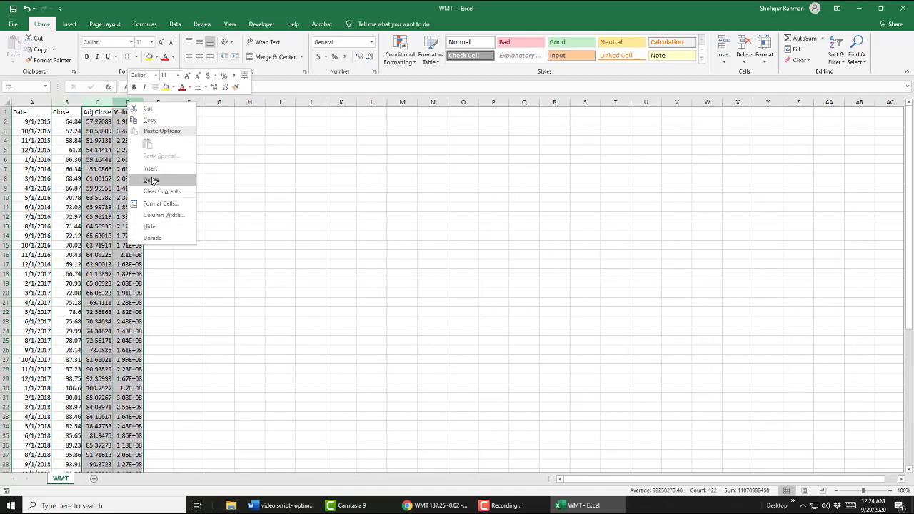
click(154, 179)
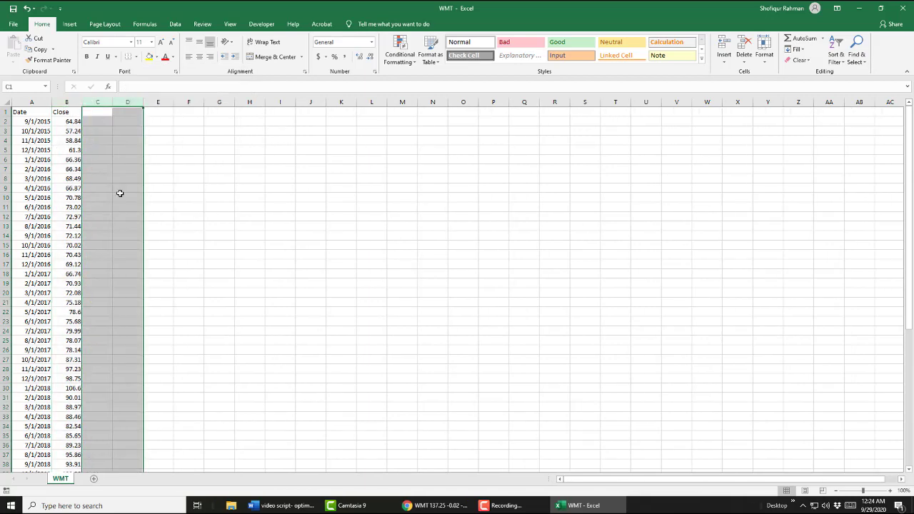
click(63, 115)
text(wm)
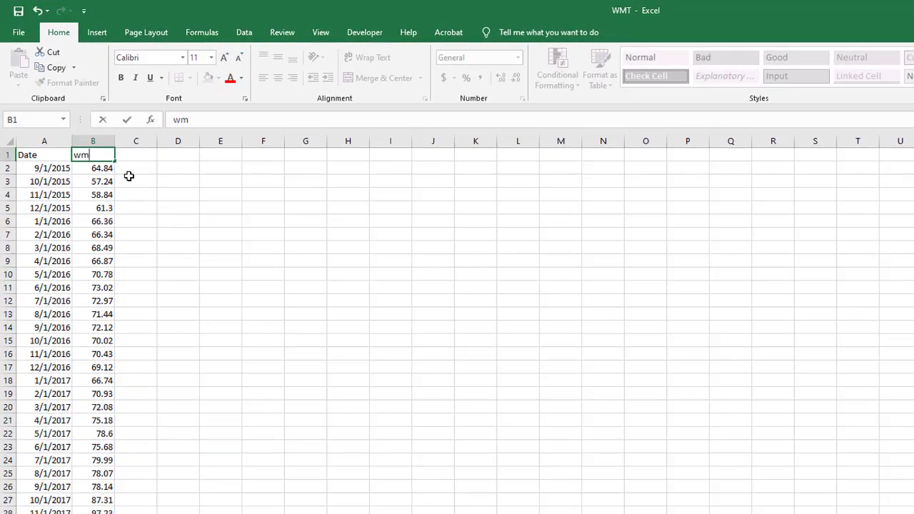
text(tp)
key(Return)
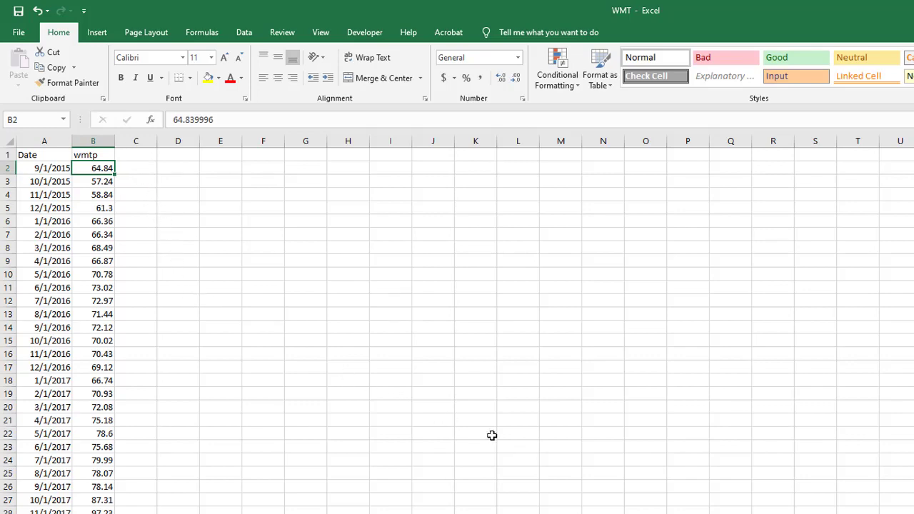
key(alt+Tab)
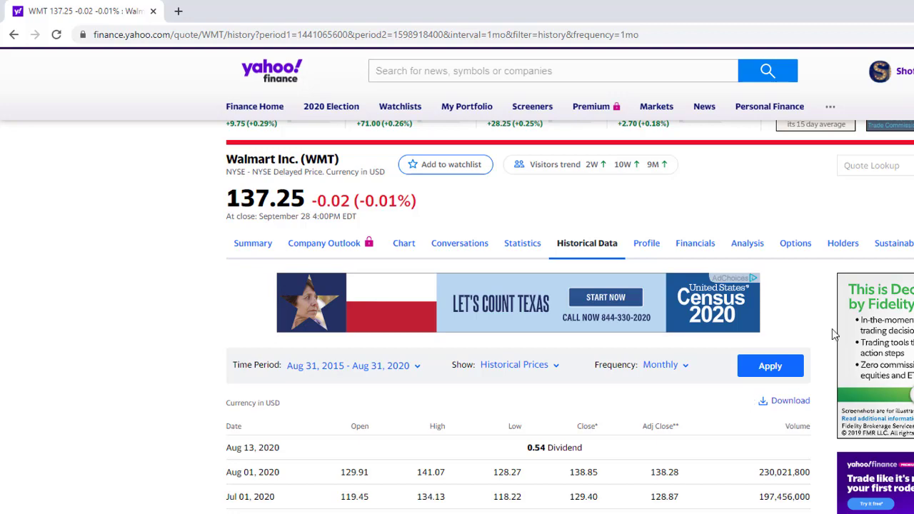
Look up intc and open Intel's INTC quote page
click(910, 162)
text(intc)
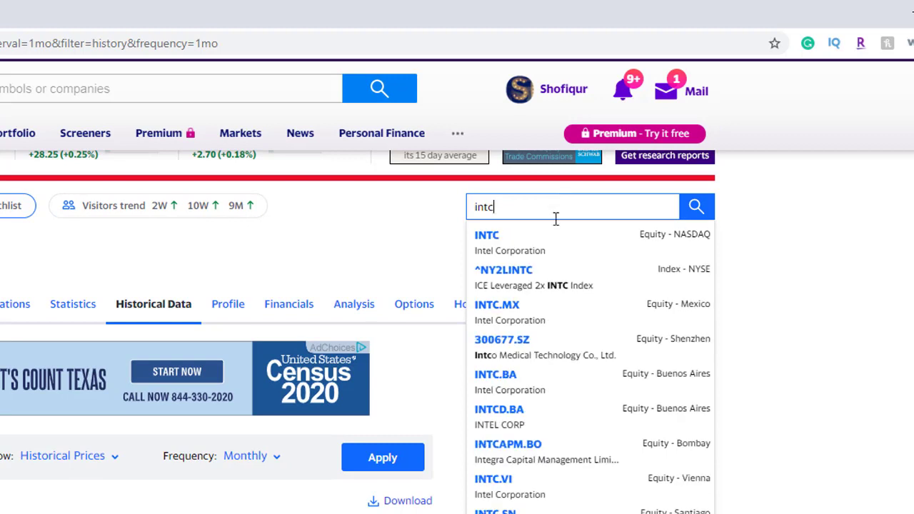
click(549, 243)
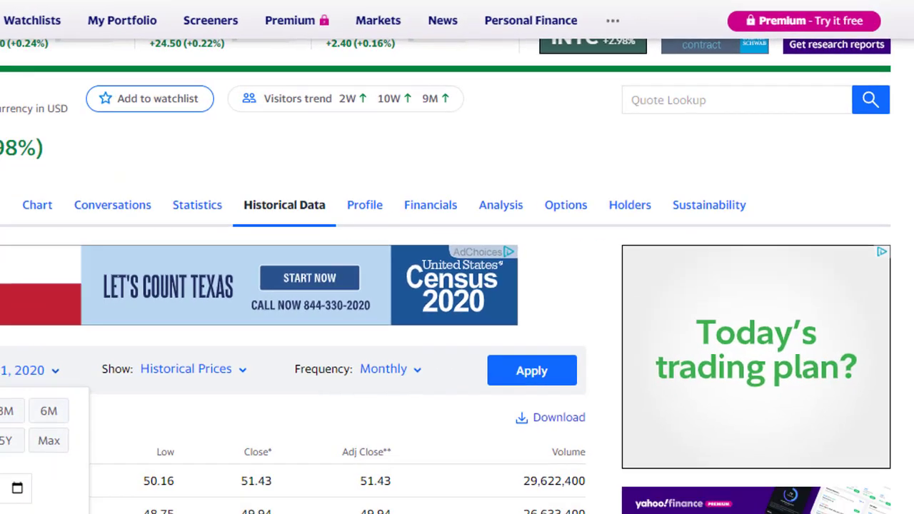
Apply the monthly Aug 2015–Aug 2020 settings to Intel's history and download INTC.csv
click(43, 369)
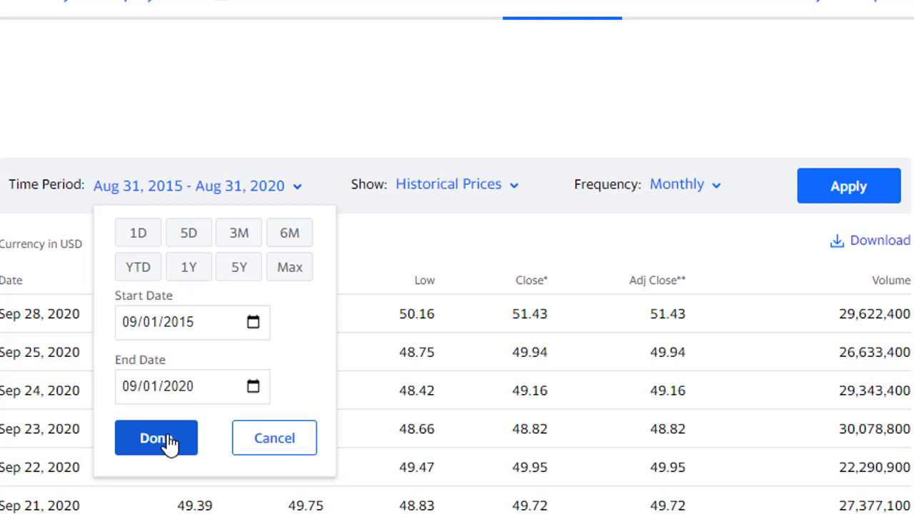
click(158, 439)
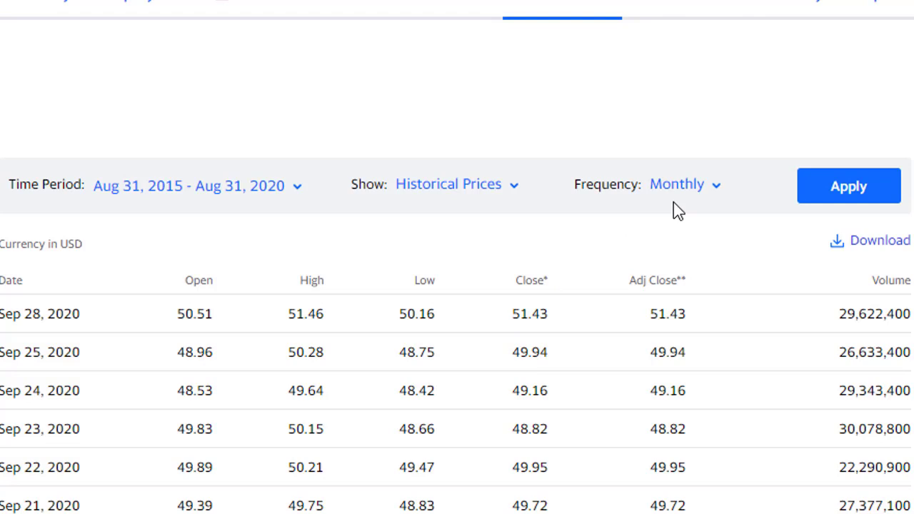
click(853, 198)
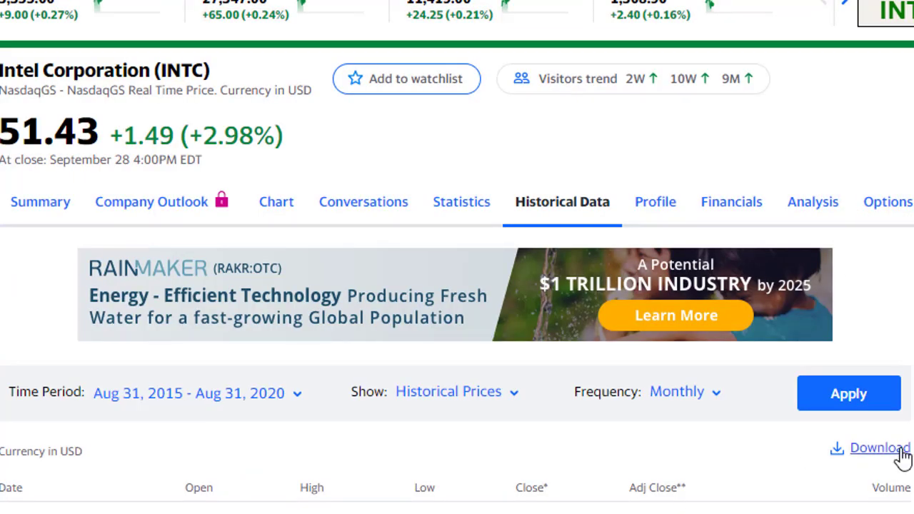
click(901, 451)
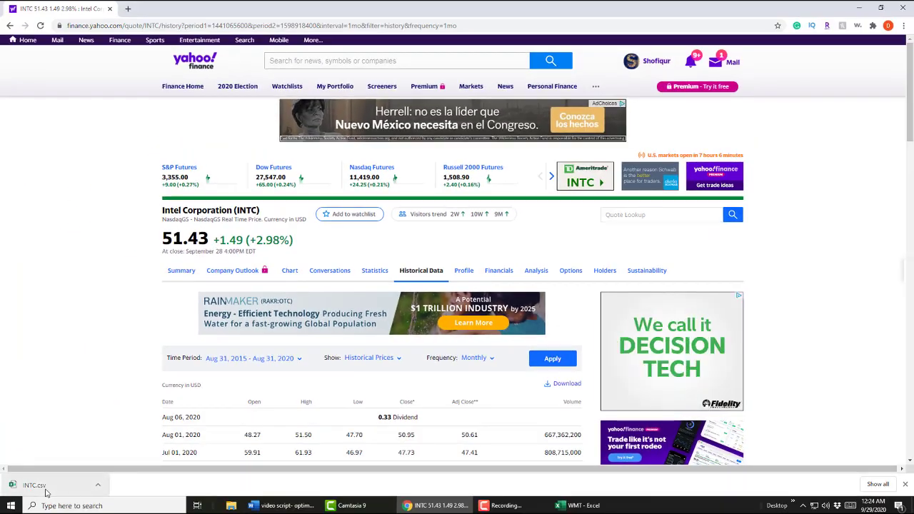
Open INTC.csv, autofit the date column, and copy Intel's Close prices in E2:E61
click(45, 492)
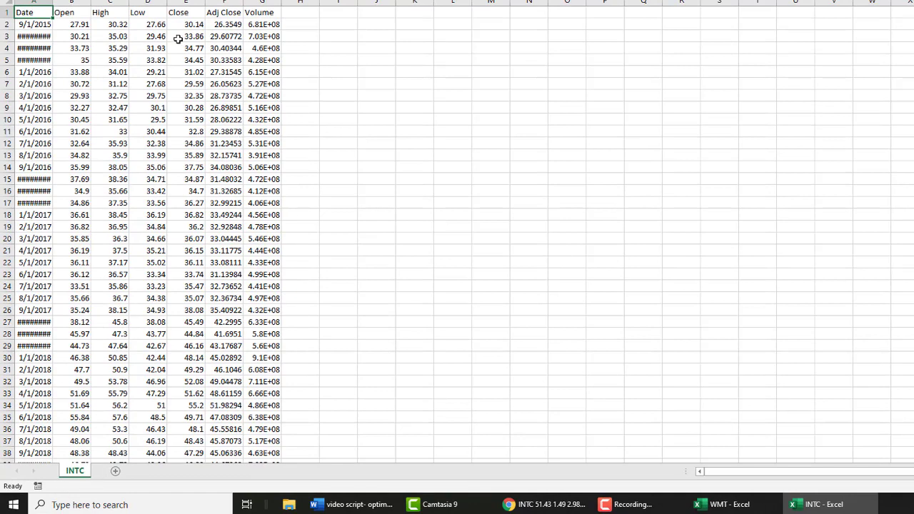
double_click(53, 2)
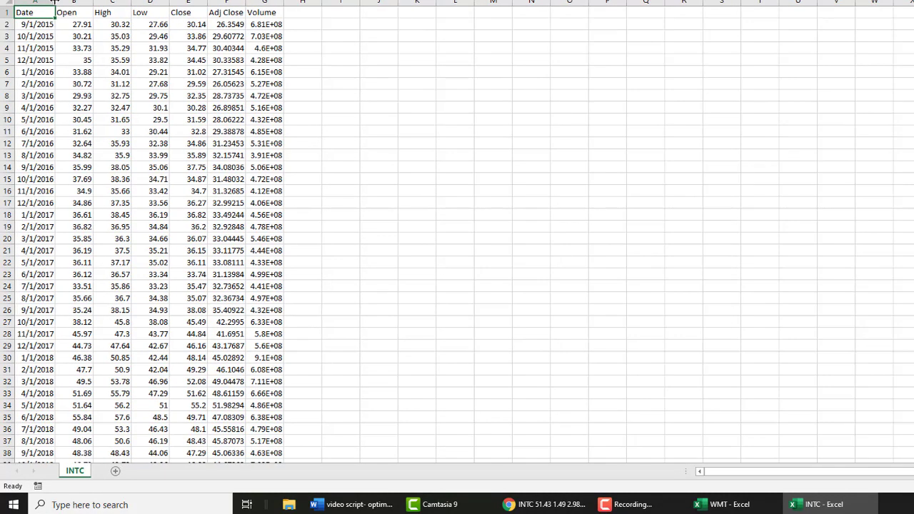
scroll(160, 122, down, 9)
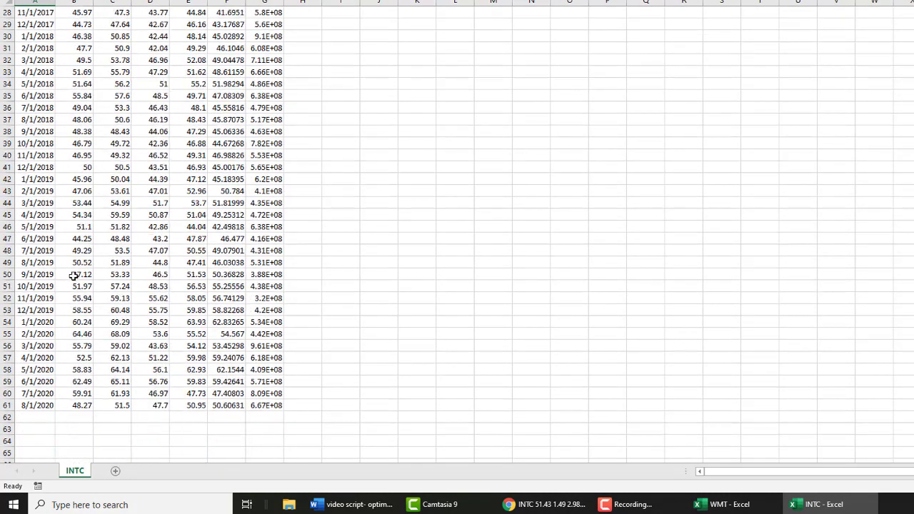
scroll(73, 275, up, 9)
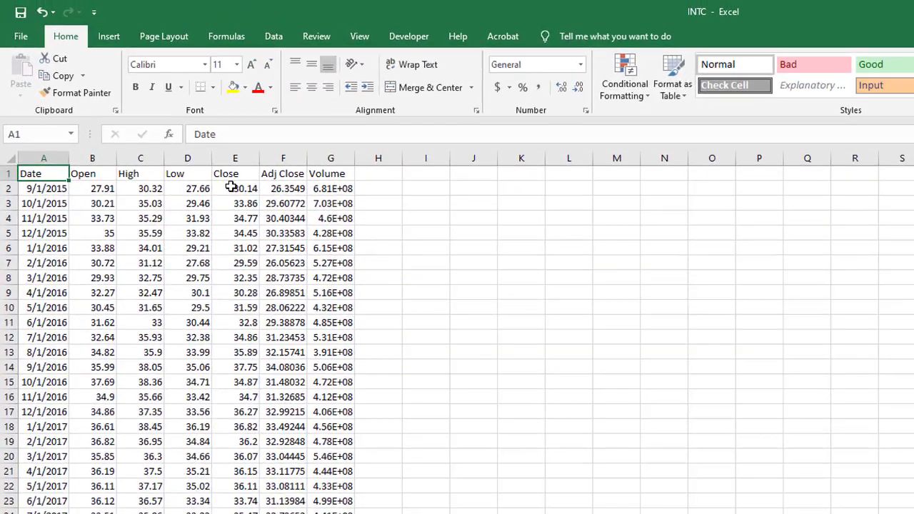
drag(231, 187, 257, 512)
click(48, 76)
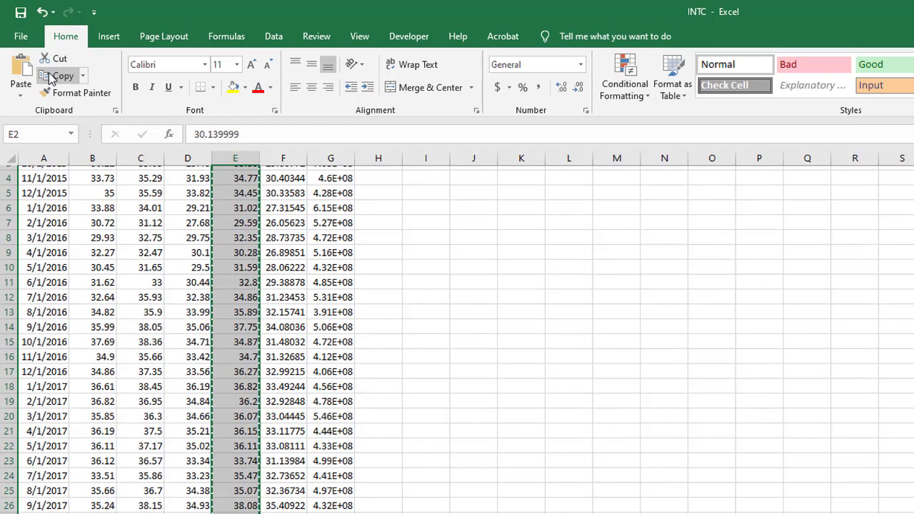
scroll(48, 76, up, 1)
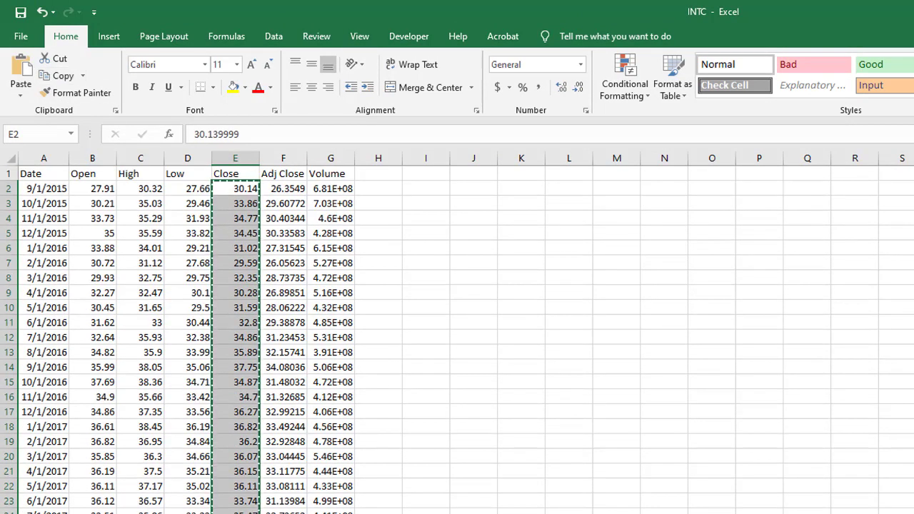
key(ctrl+Tab)
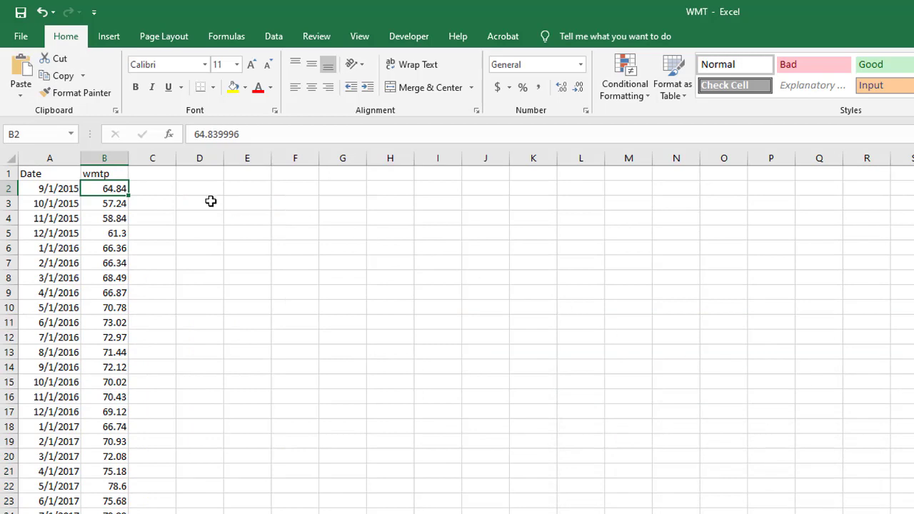
Paste Intel's Close prices as values into C2 and head column C intcp
click(154, 187)
right_click(156, 188)
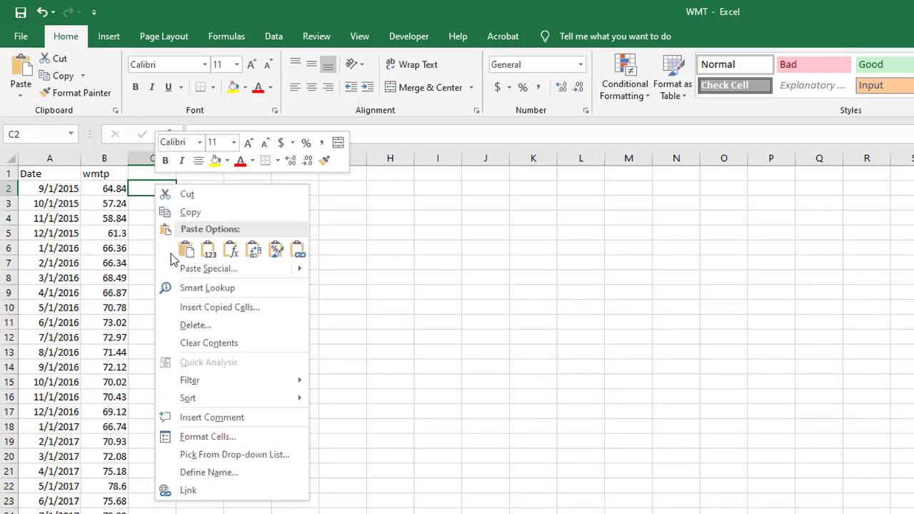
click(208, 249)
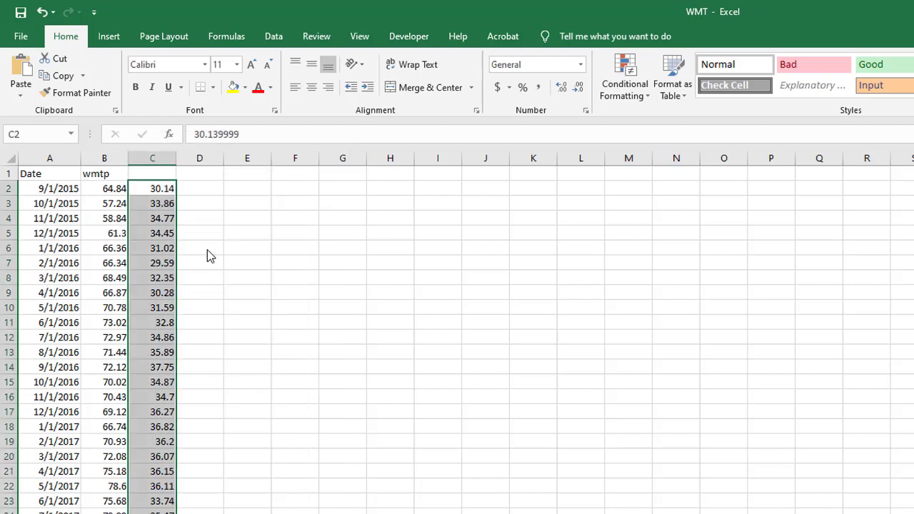
click(161, 172)
key(F2)
text(intcp)
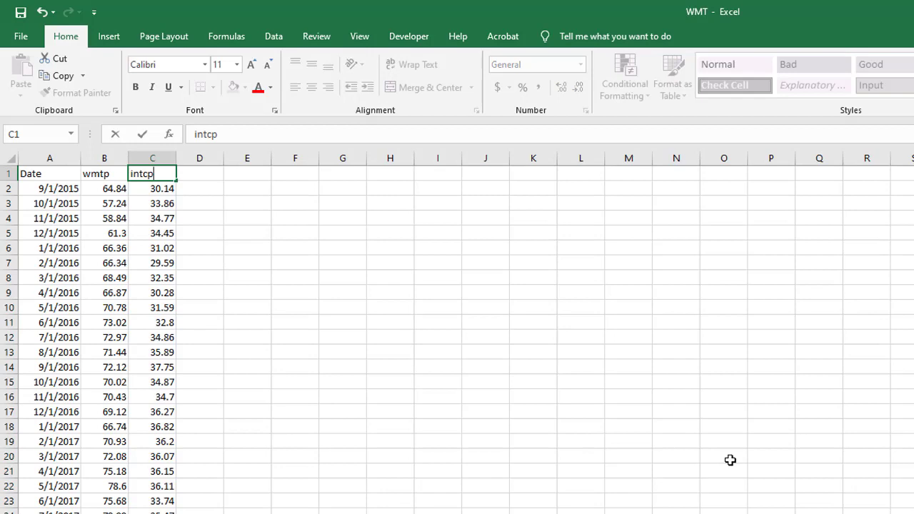
key(Tab)
Add the wmtR and intcR headers in D1 and E1, then begin the return formula in D3
text(w)
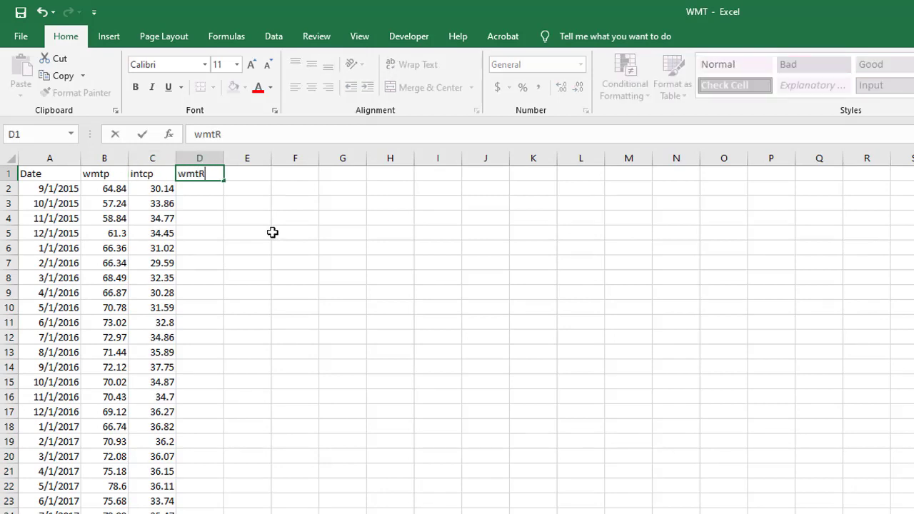
key(Tab)
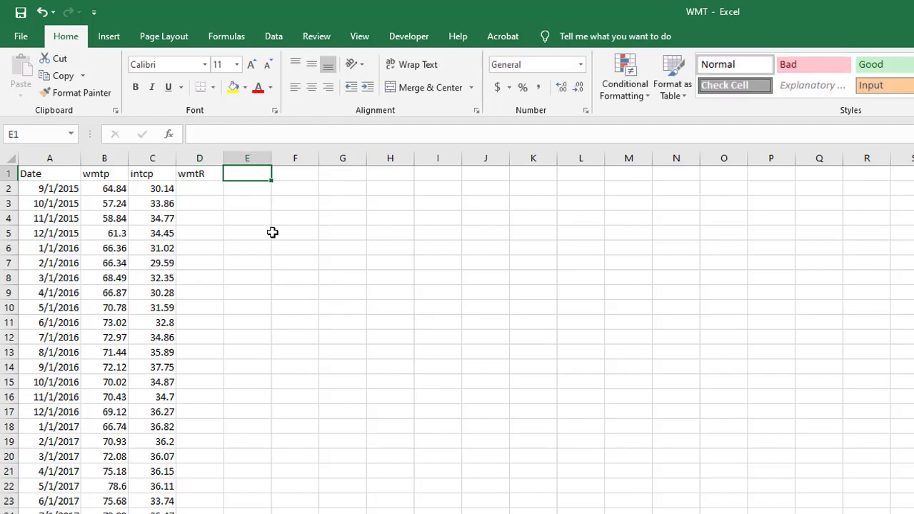
text(l)
key(BackSpace)
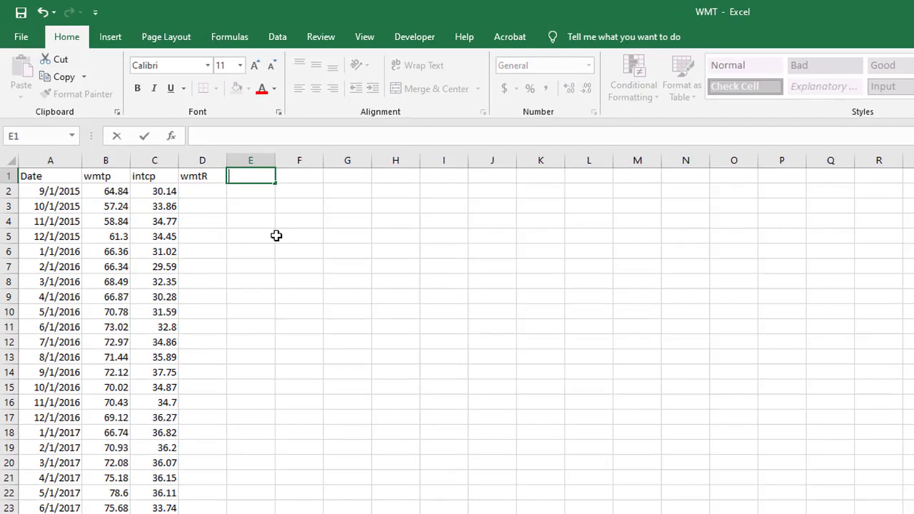
text(intcR)
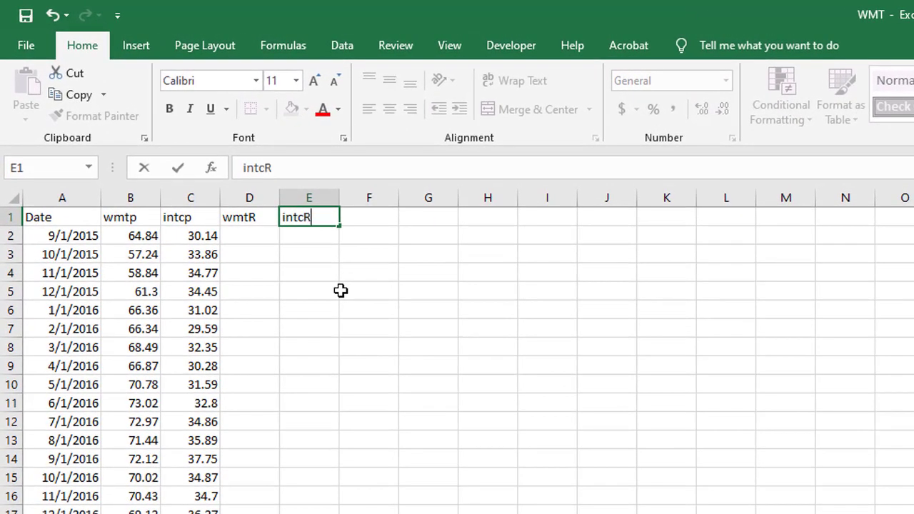
key(Return)
key(Down)
key(Left)
text(=)
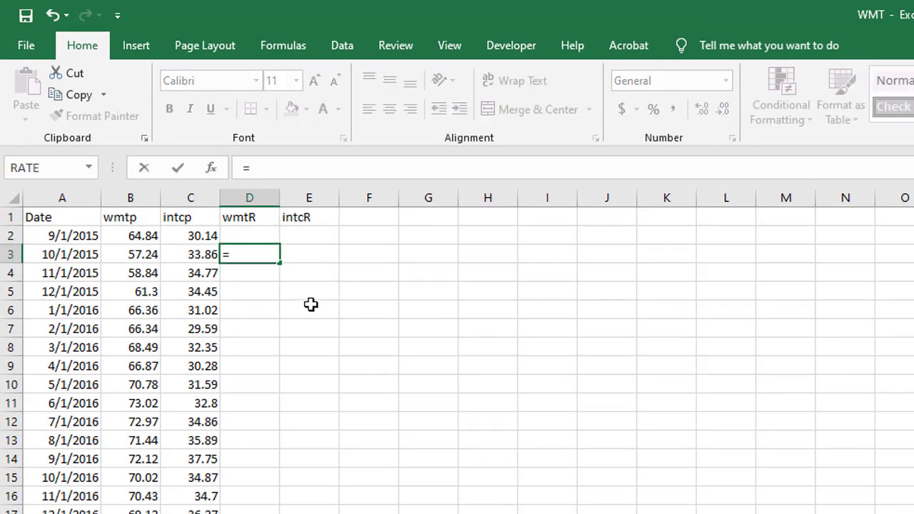
text((()
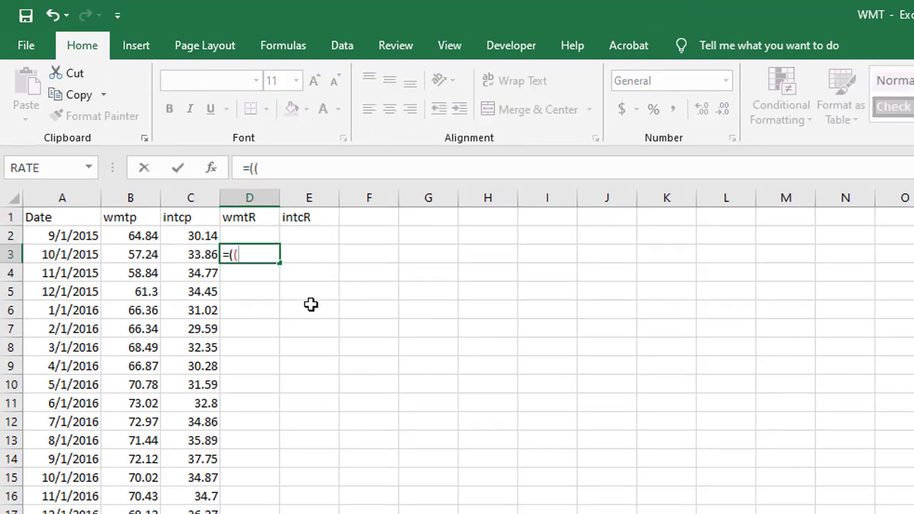
Enter =((B3/B2)-1)*100 in D3 for Walmart's first monthly return
click(136, 259)
text(/)
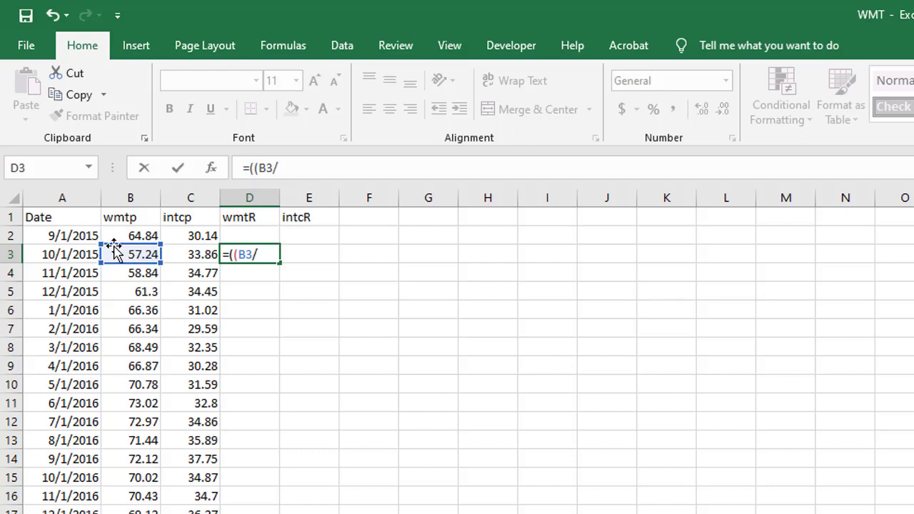
click(134, 235)
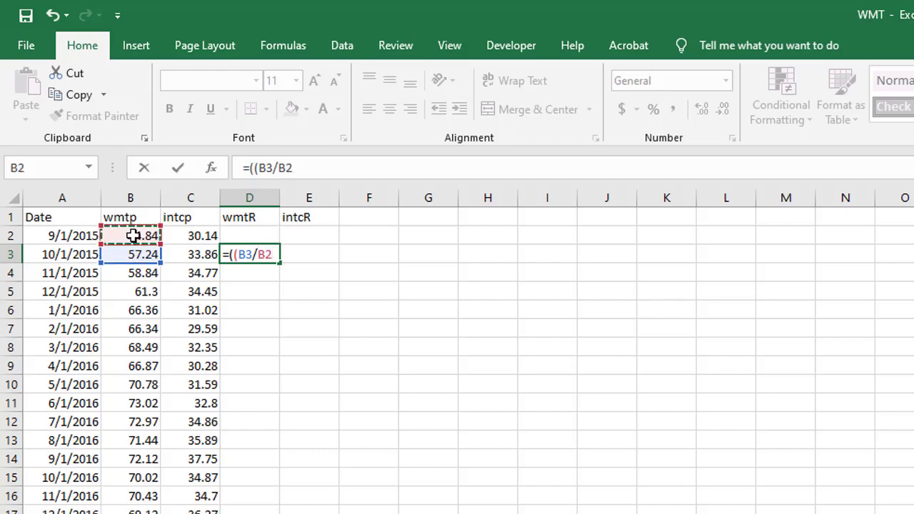
text()-1)
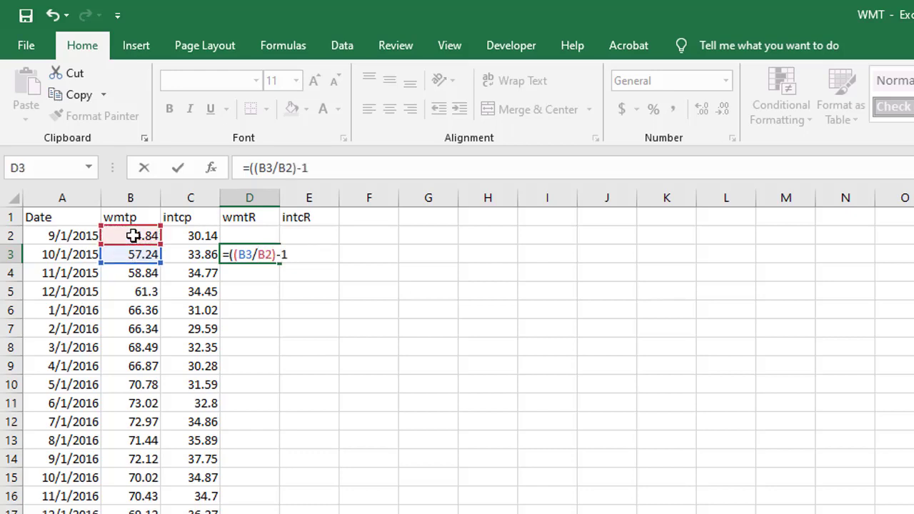
text()*100)
key(Return)
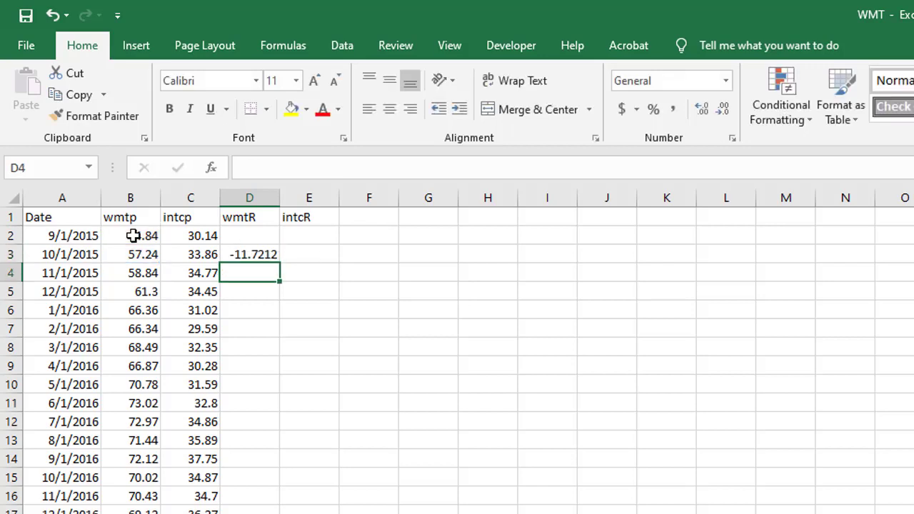
Fill the D3 formula down to D61 and begin Intel's return formula in E3
click(261, 255)
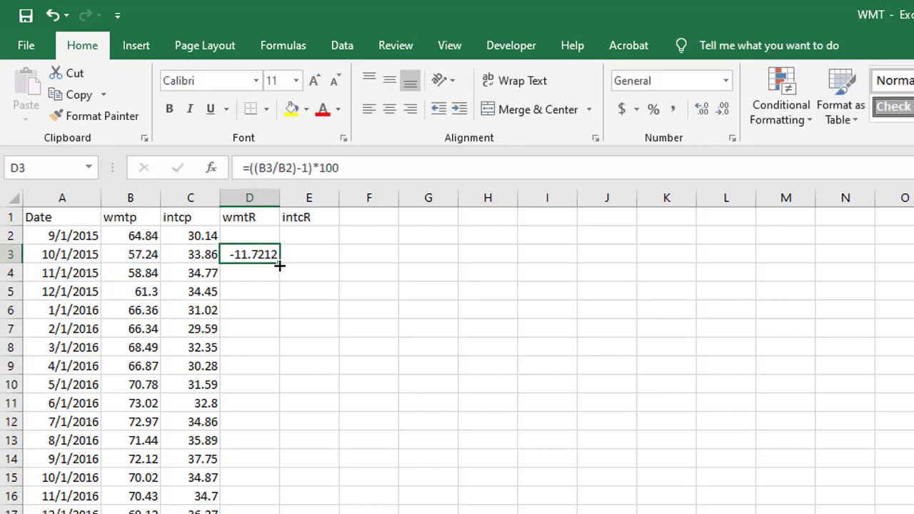
drag(279, 265, 279, 513)
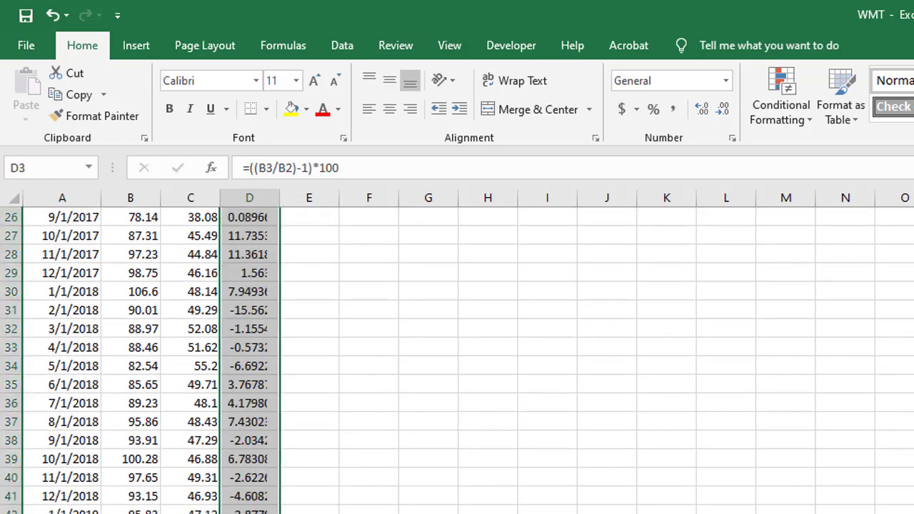
scroll(457, 357, up, 8)
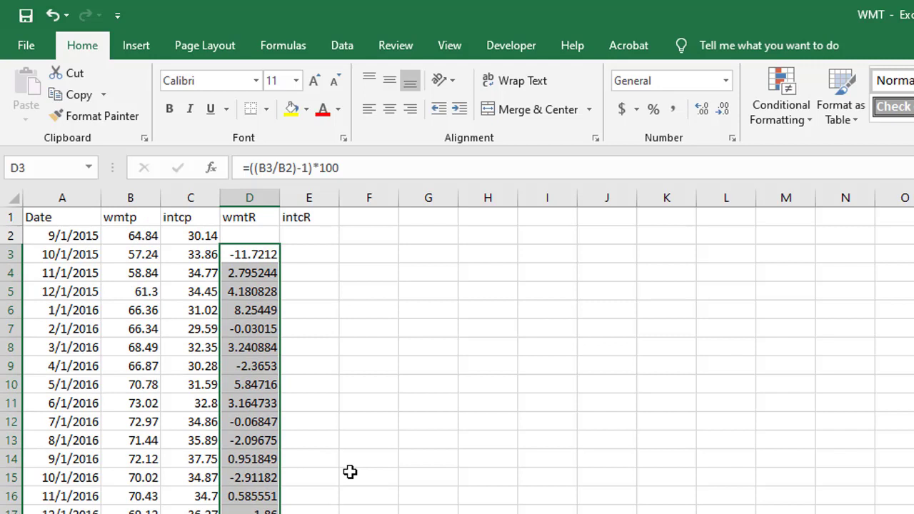
click(309, 257)
text(=(()
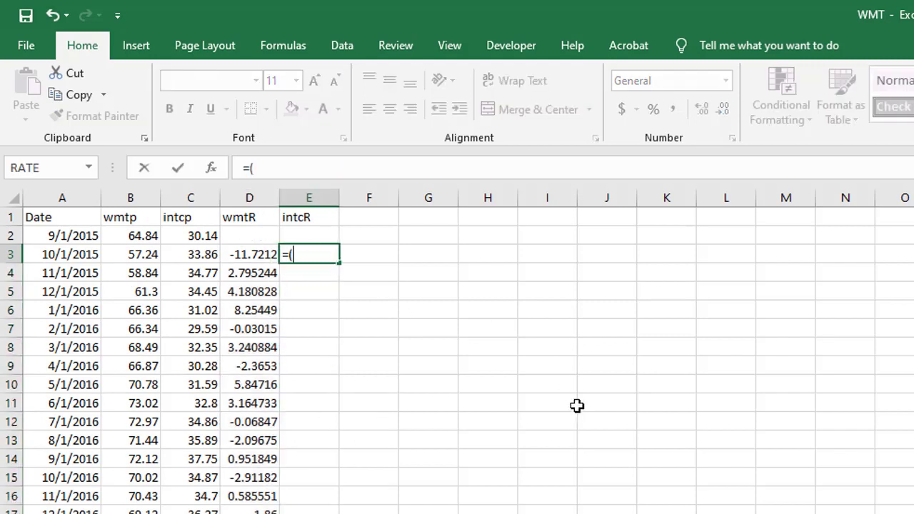
Enter =((C3/C2)-1)*100 in E3 and fill it down the intcR column
click(202, 253)
text(/)
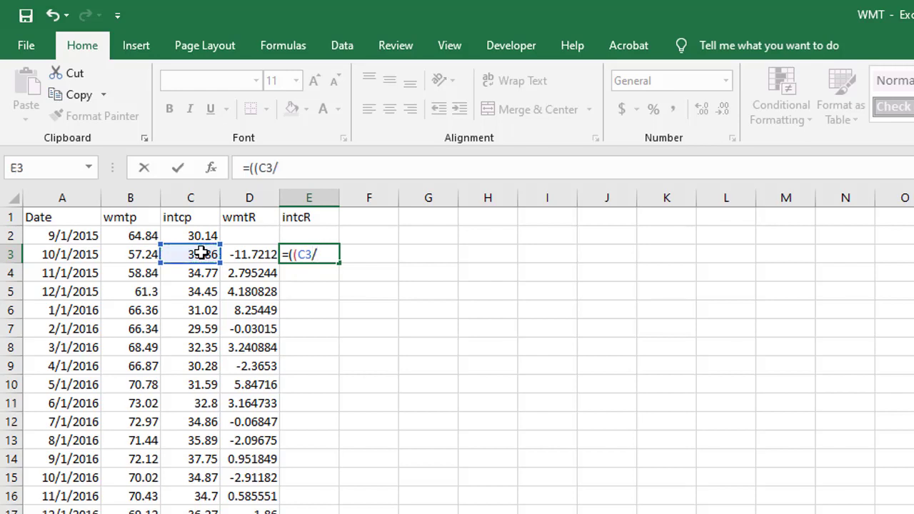
click(201, 237)
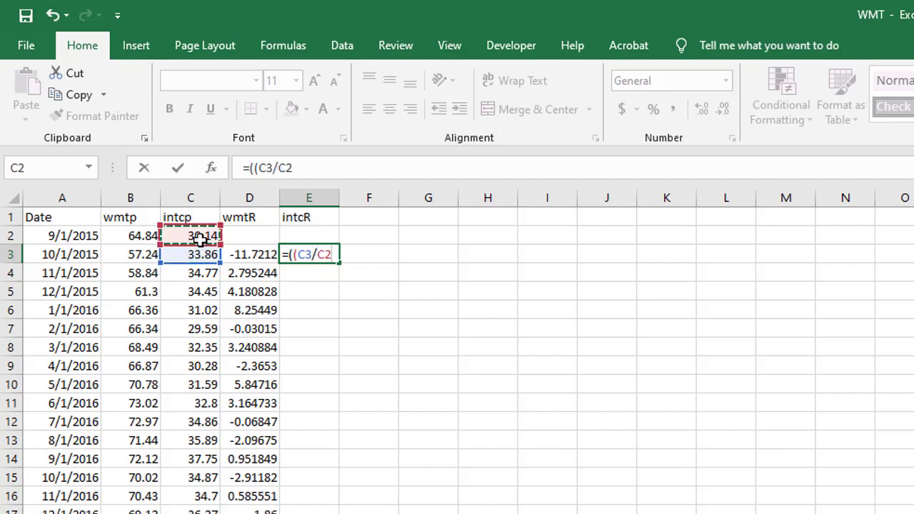
text()-)
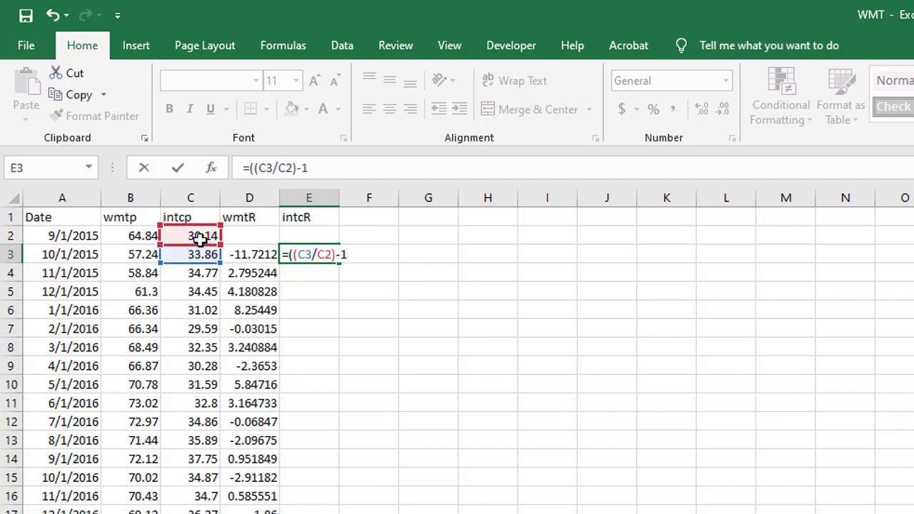
text(1)*100)
key(Return)
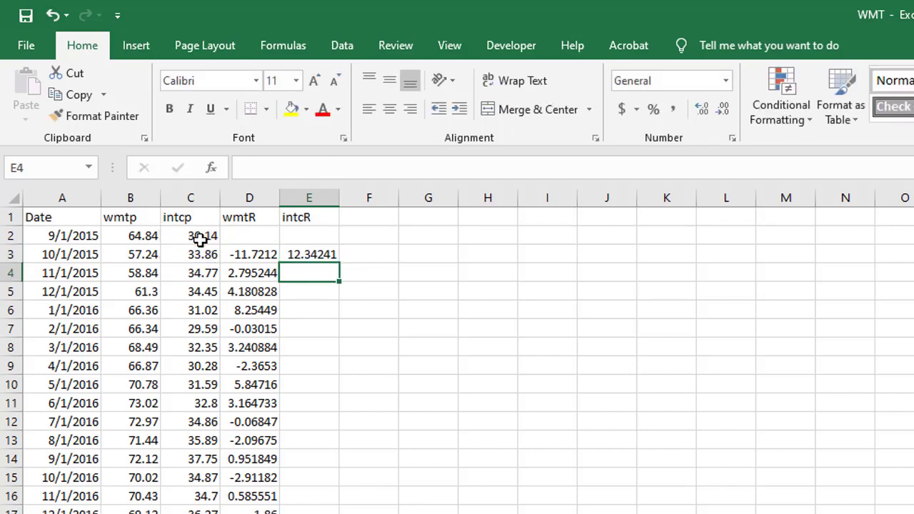
click(329, 255)
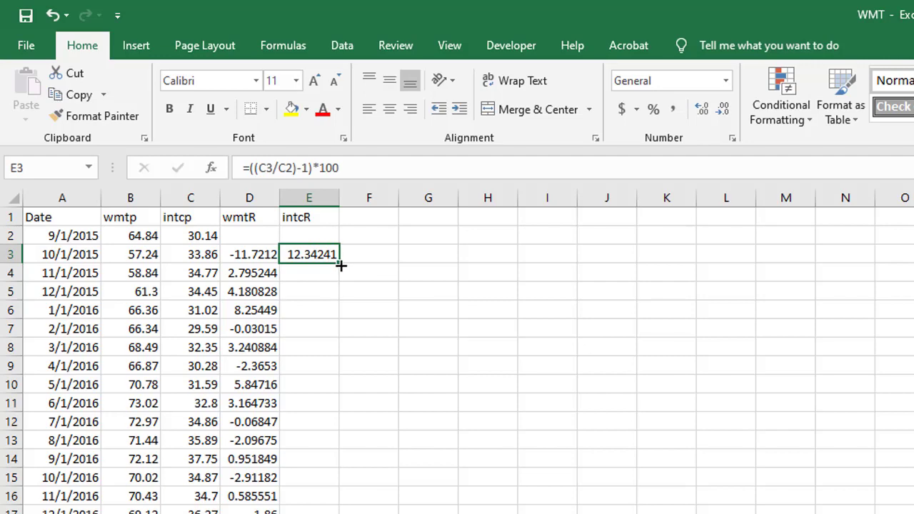
drag(340, 265, 355, 513)
scroll(457, 361, up, 8)
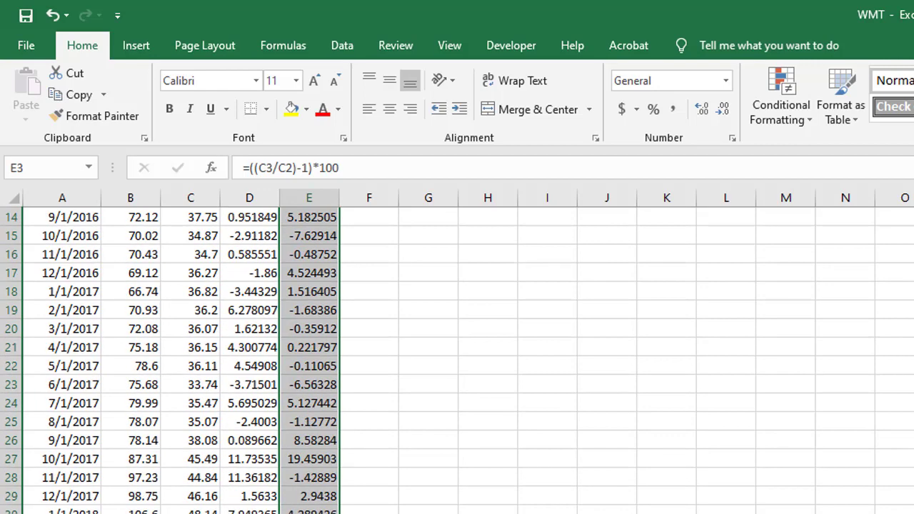
Type WMT and INTC as column headings in I1 and J1
click(457, 237)
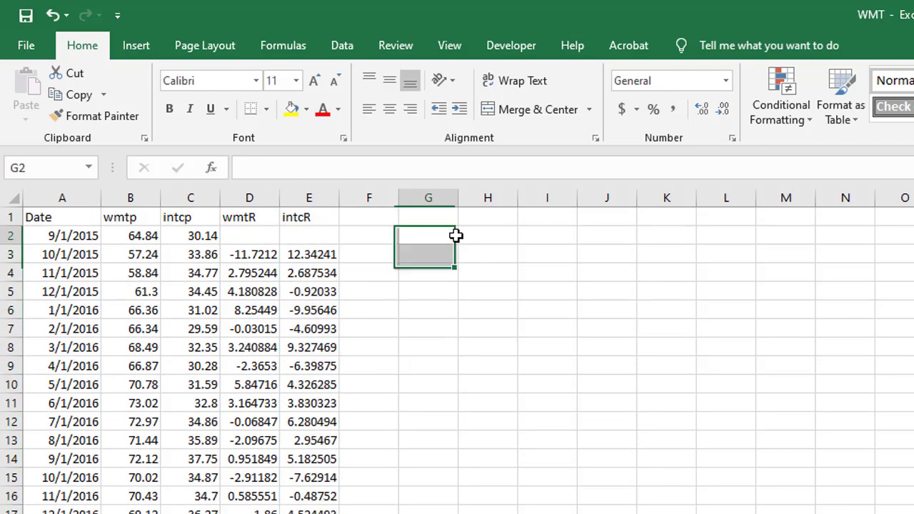
key(Up)
key(Right)
key(Right)
text(WMT)
key(Tab)
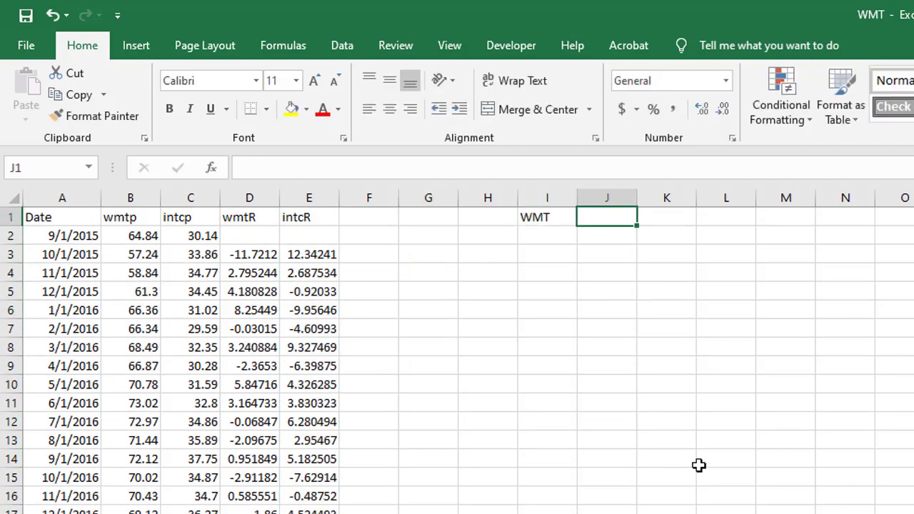
text(INTC)
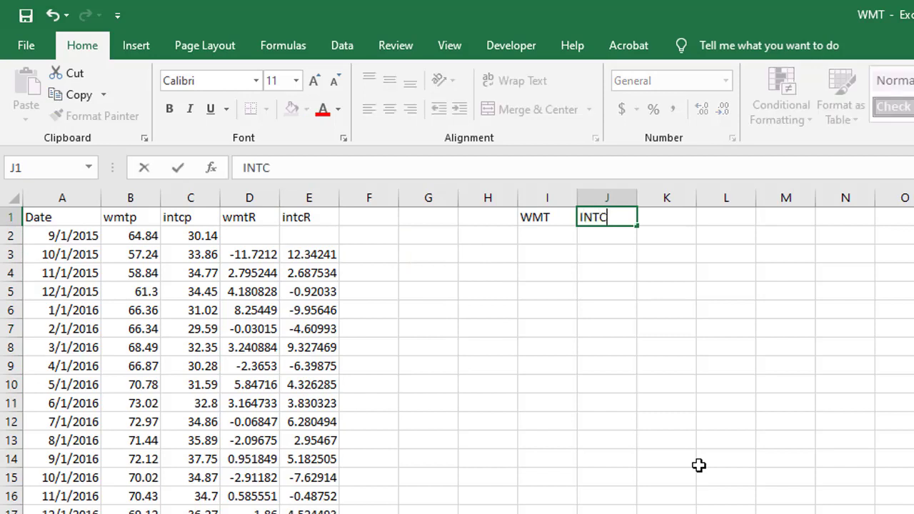
key(Return)
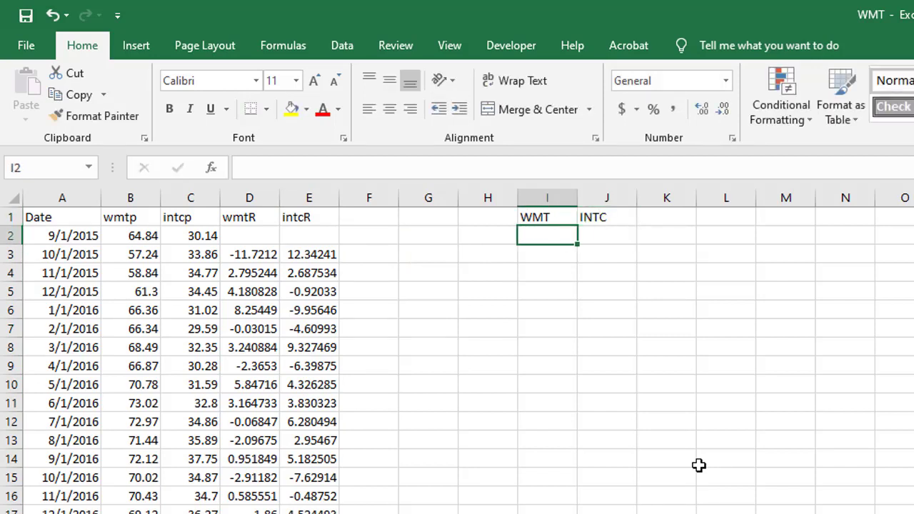
Enter the Expected Return, Risk (sigma), Correlation (rho) and Risk Free Rate labels in H2:H5 and autofit column H
key(Left)
text(E)
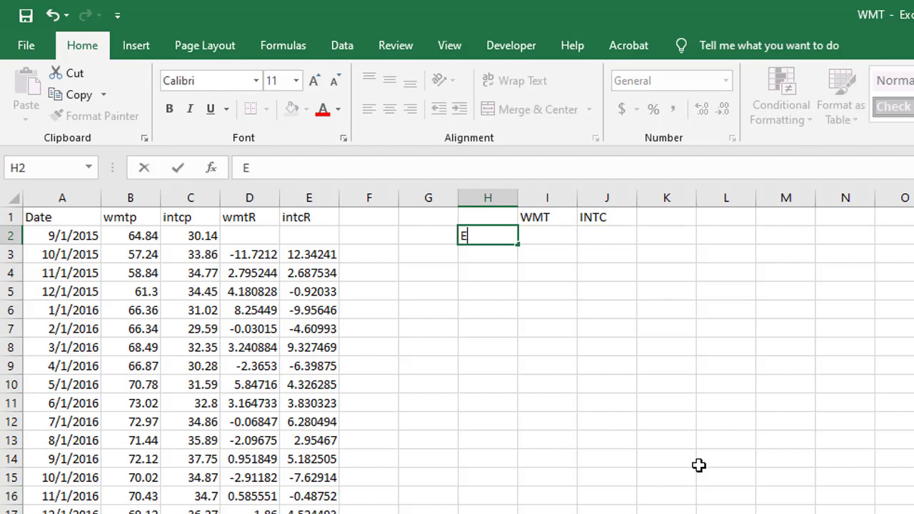
text(xpected Return)
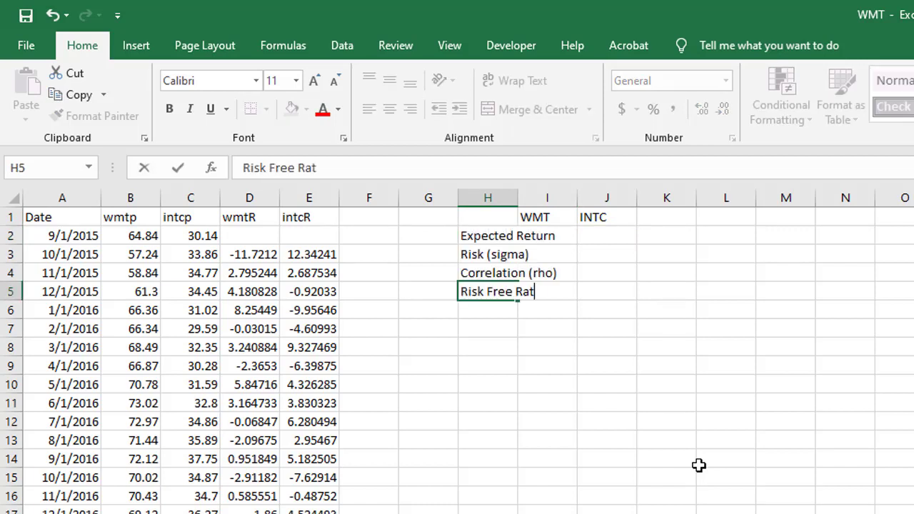
key(Return)
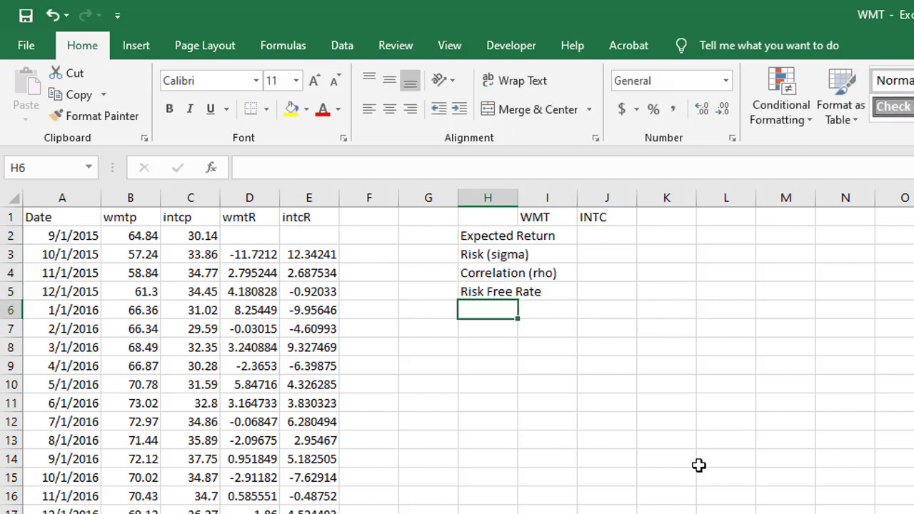
double_click(518, 197)
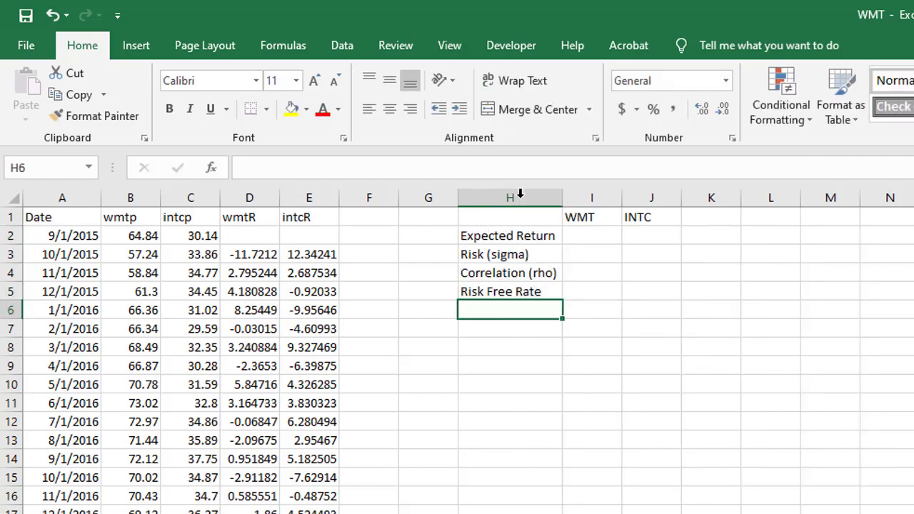
click(598, 239)
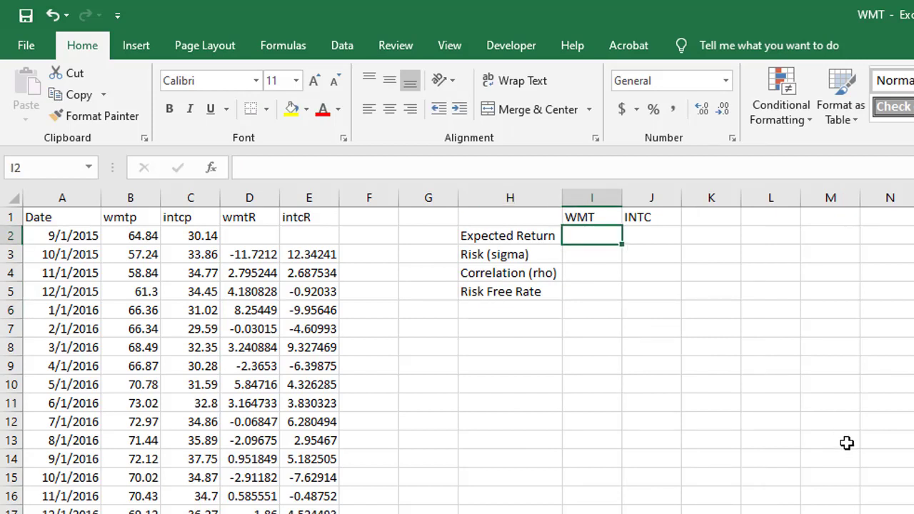
Enter =AVERAGE(D3:D61) in I2 for WMT's average monthly return
text(=)
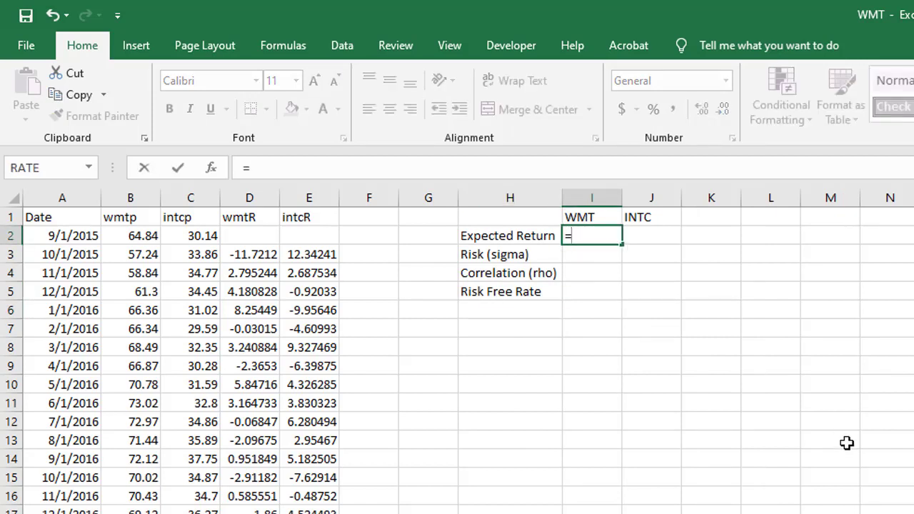
text(average)
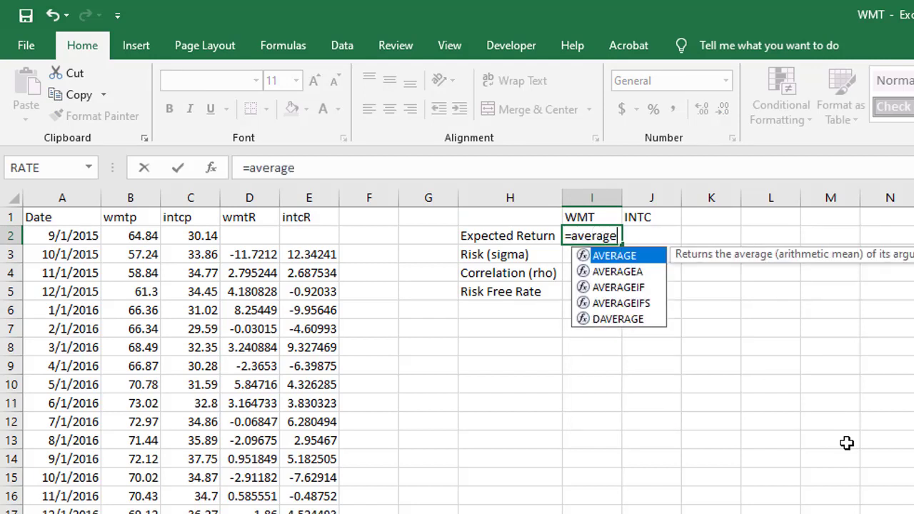
double_click(619, 256)
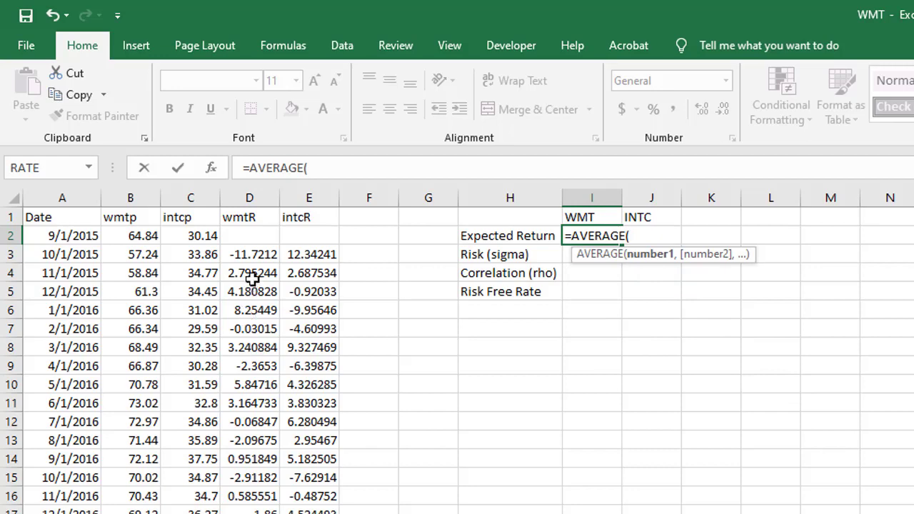
drag(252, 256, 275, 511)
scroll(275, 511, up, 8)
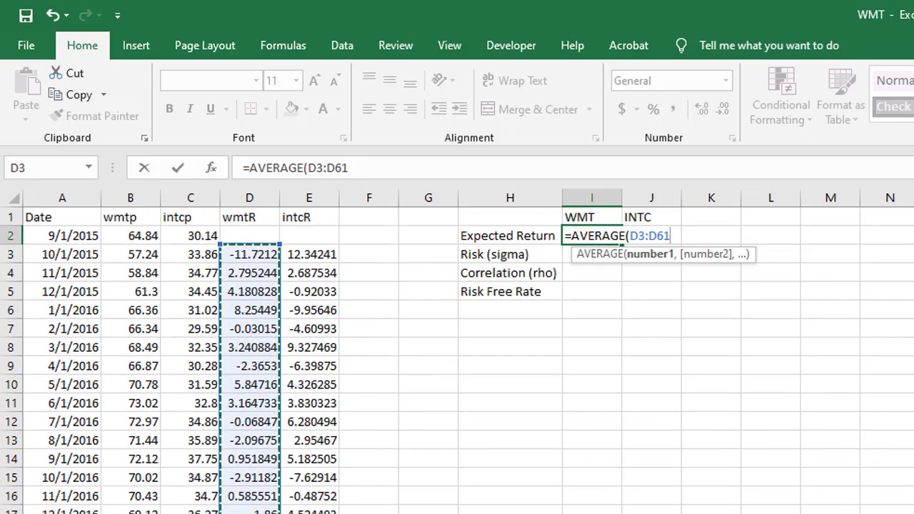
text())
key(Return)
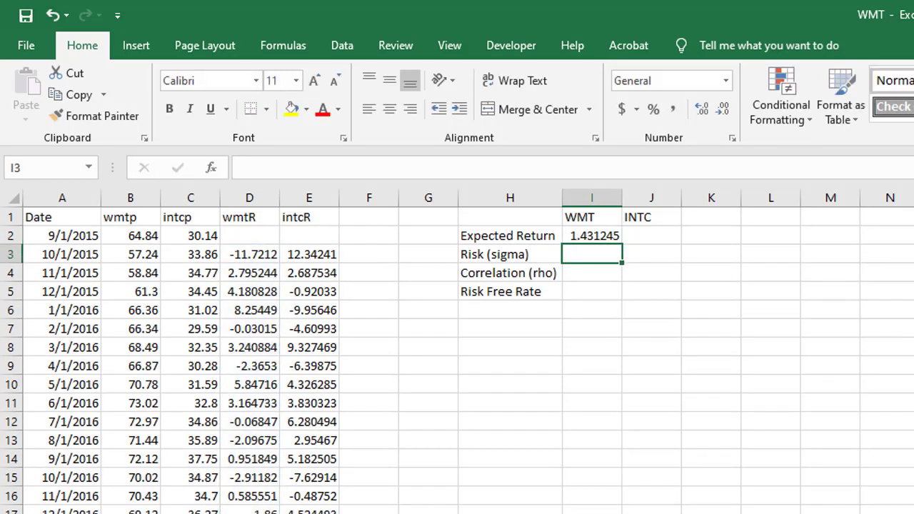
Annualise WMT's expected return to 17.17494 by editing I2 to =AVERAGE(D3:D61)*12
click(591, 235)
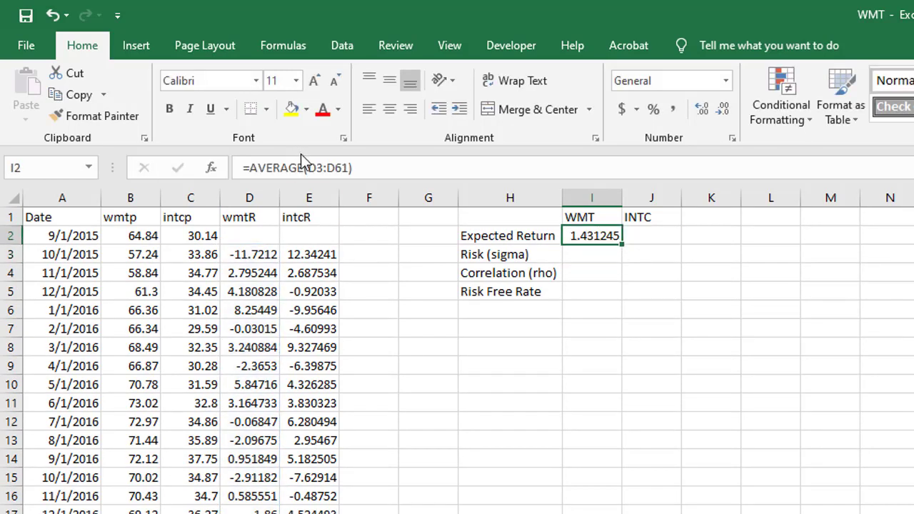
click(366, 169)
text(*)
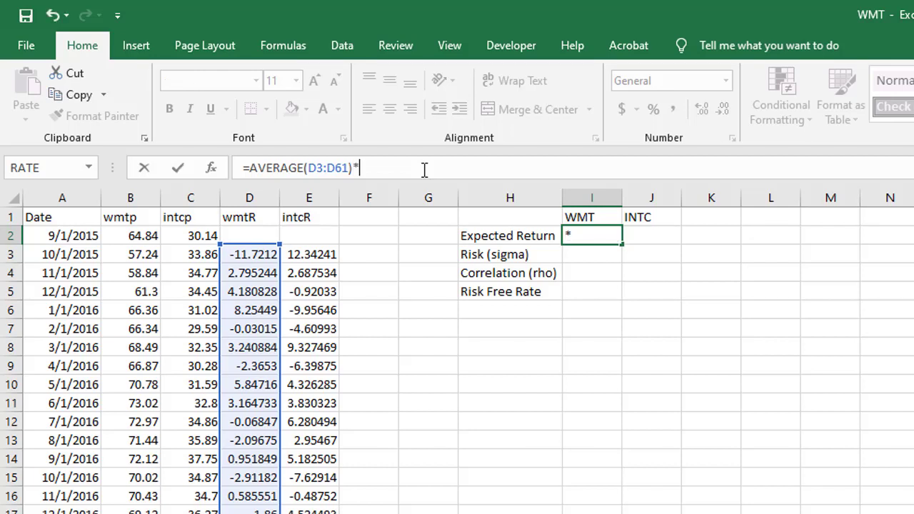
key(Return)
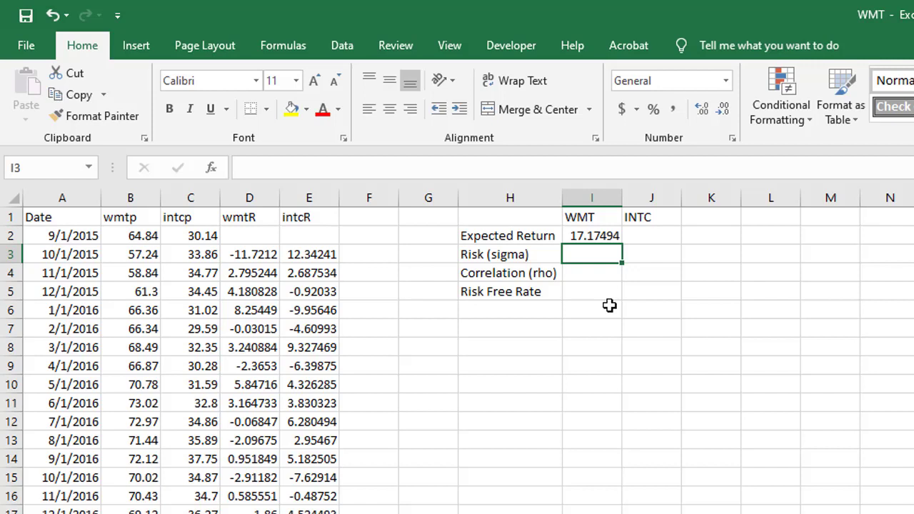
click(664, 235)
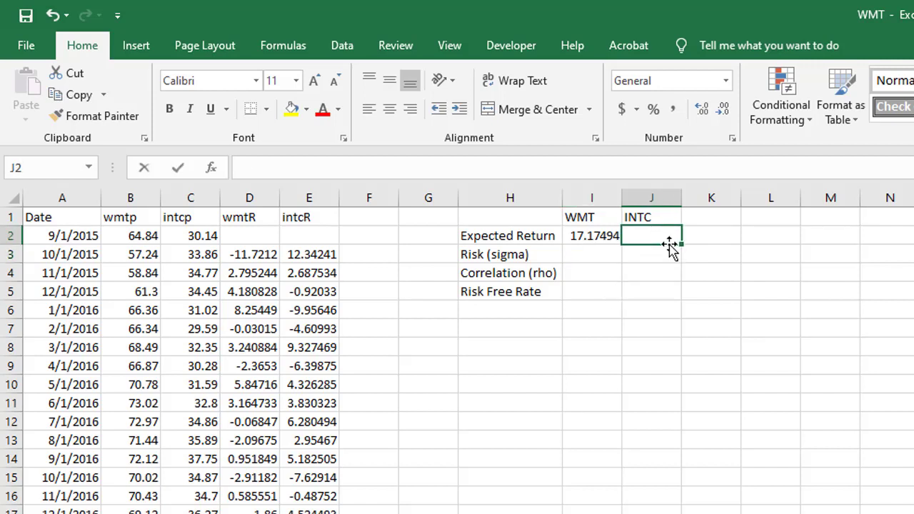
text(=12)
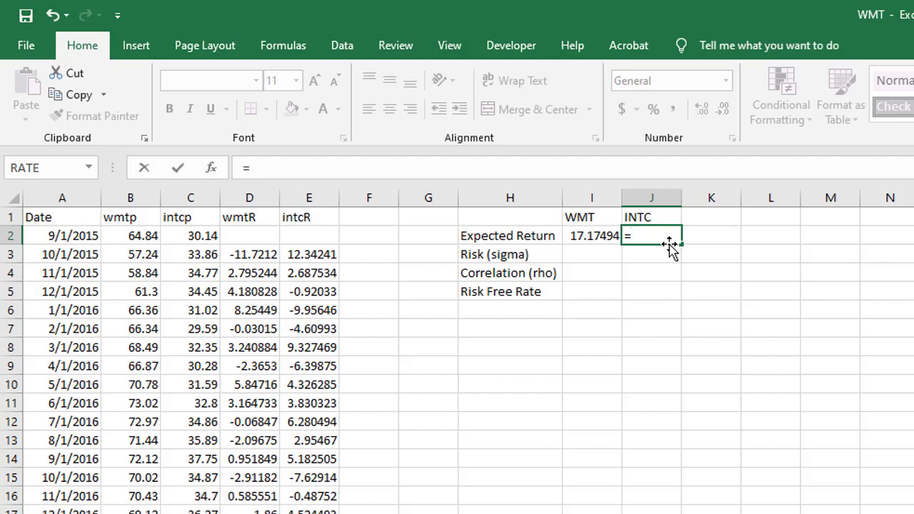
Finish INTC's annualised return as =AVERAGE(column E)*12 (13.69566), then begin =STDEV in I3
text(Ave)
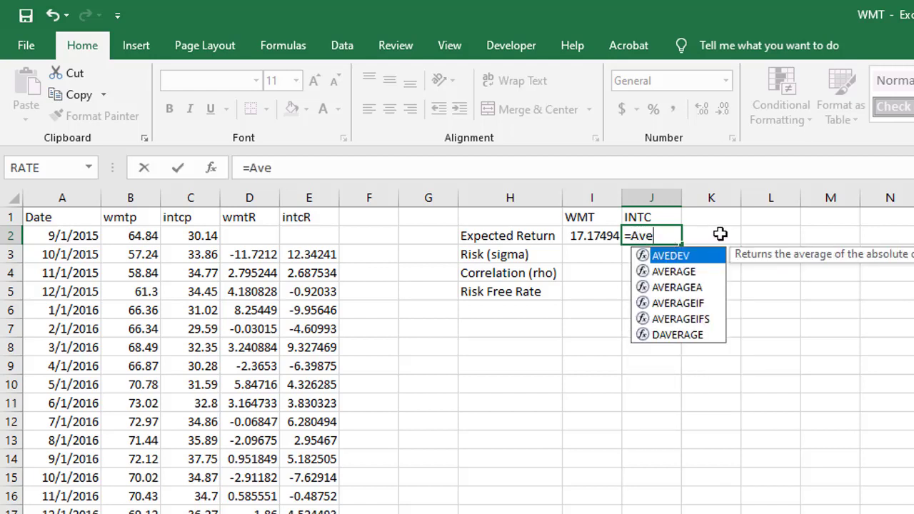
double_click(691, 271)
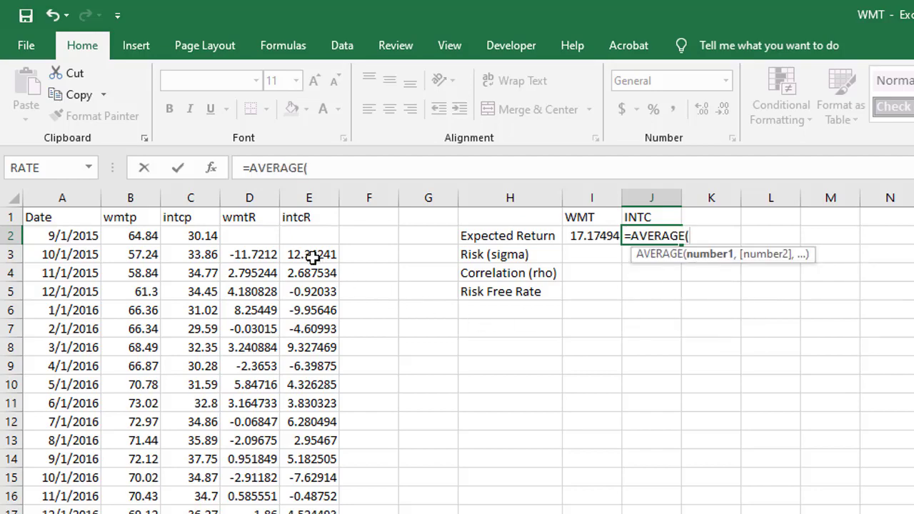
drag(312, 254, 310, 513)
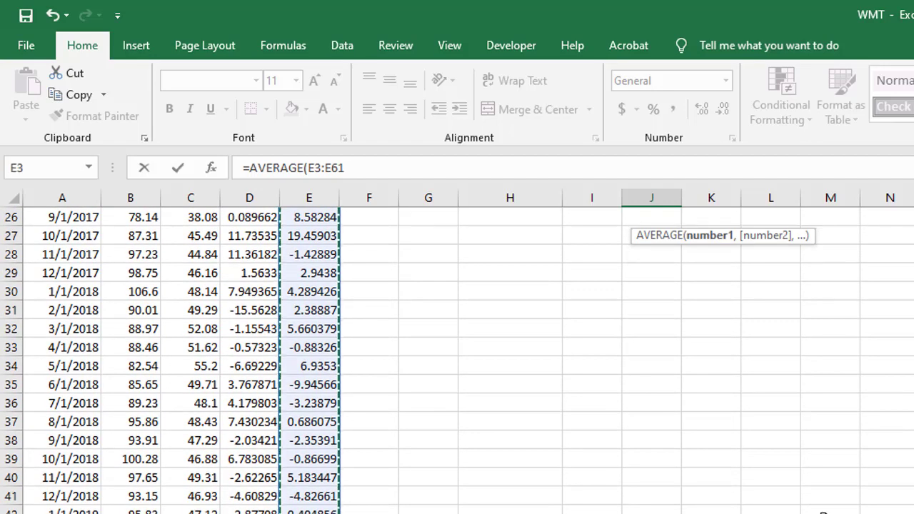
scroll(835, 490, up, 8)
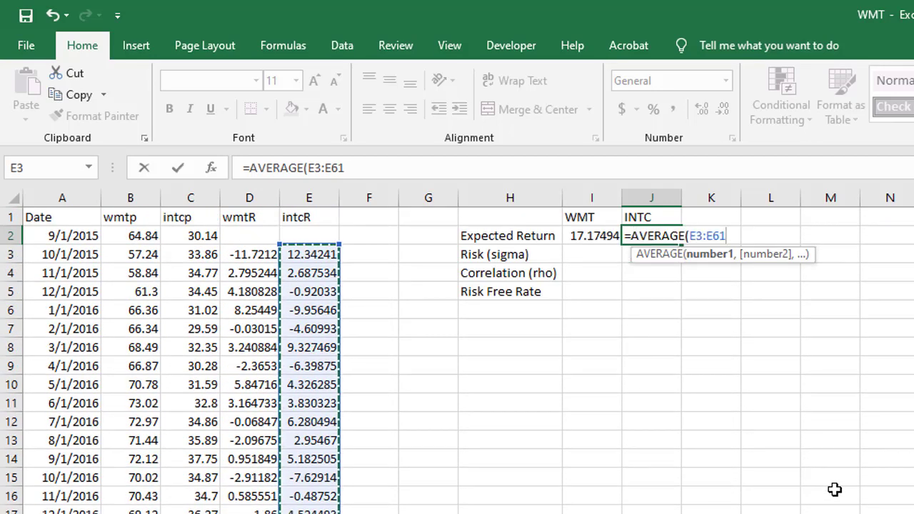
text())
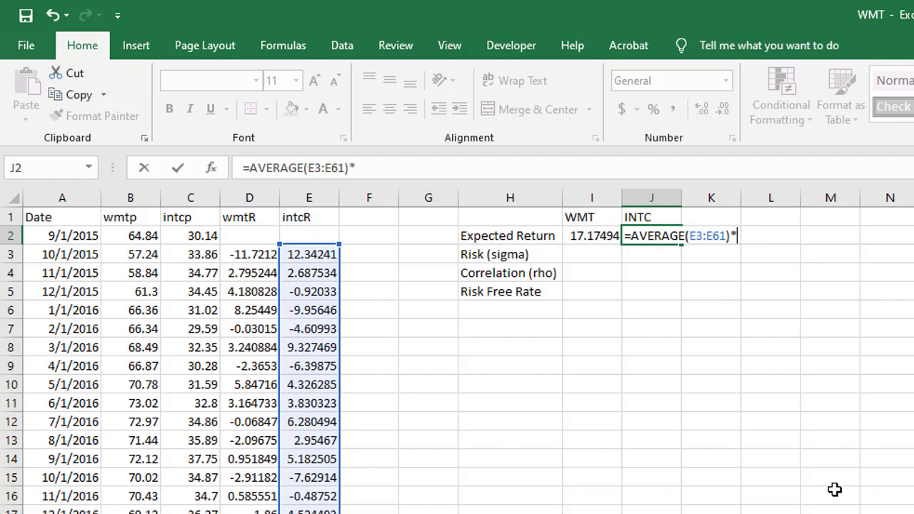
text(*12)
key(Return)
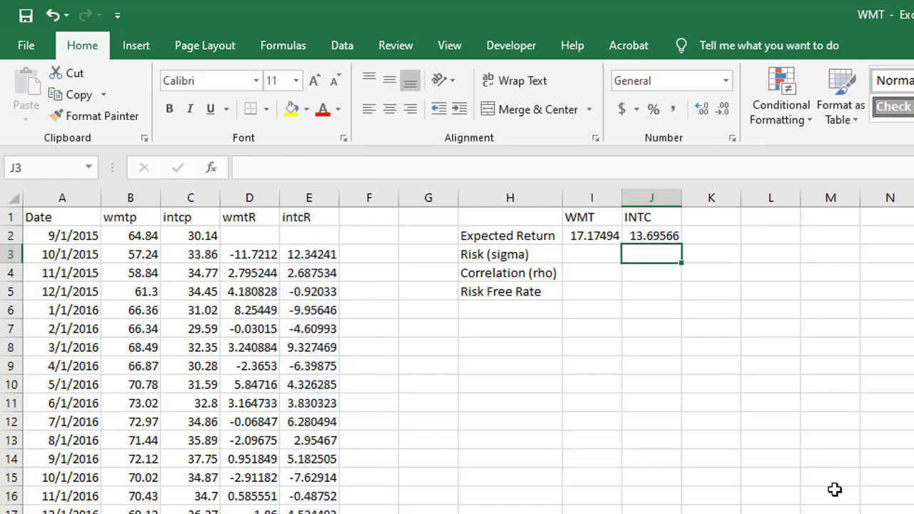
key(Left)
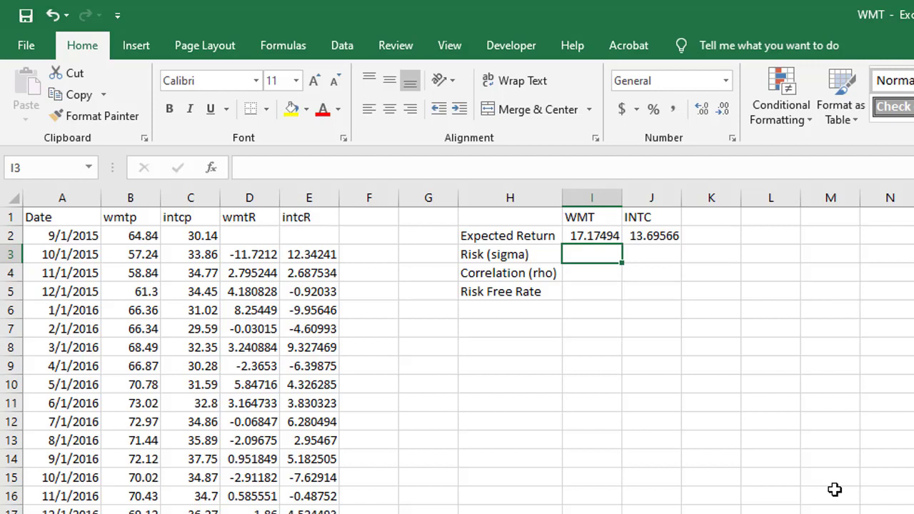
text(=)
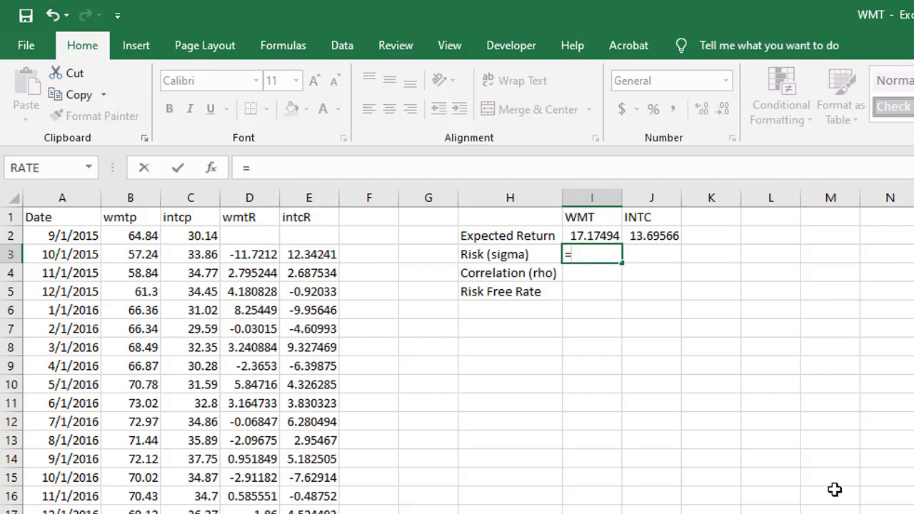
text(stde)
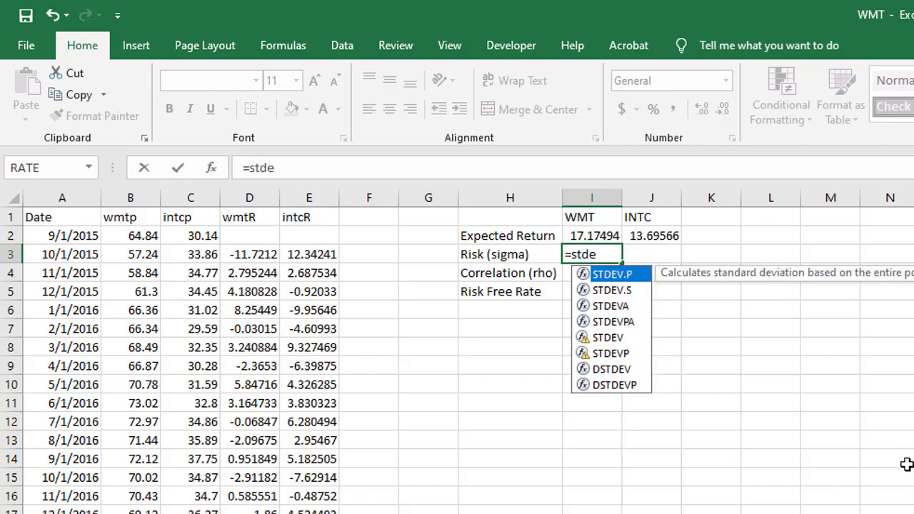
Complete I3 as =STDEV(D3:D61)*SQRT(12), giving WMT a risk of 17.87751
double_click(607, 337)
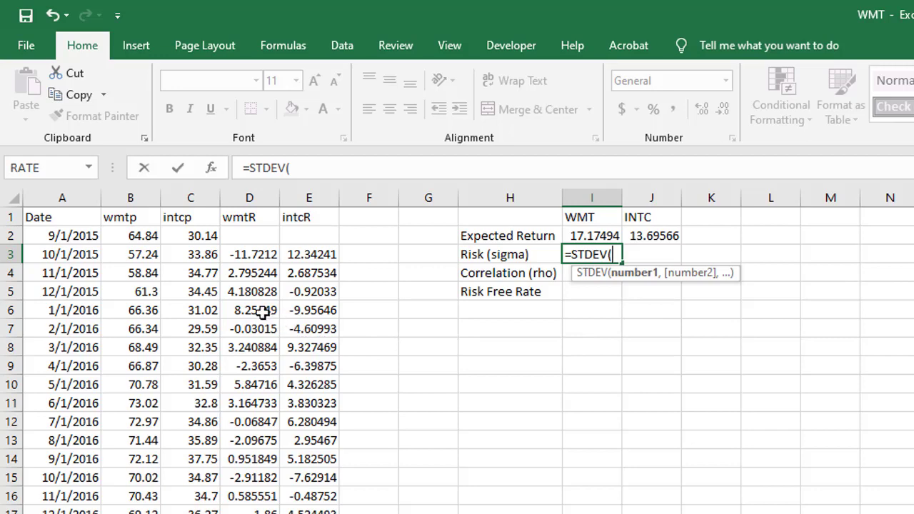
drag(246, 263, 249, 513)
scroll(620, 483, up, 8)
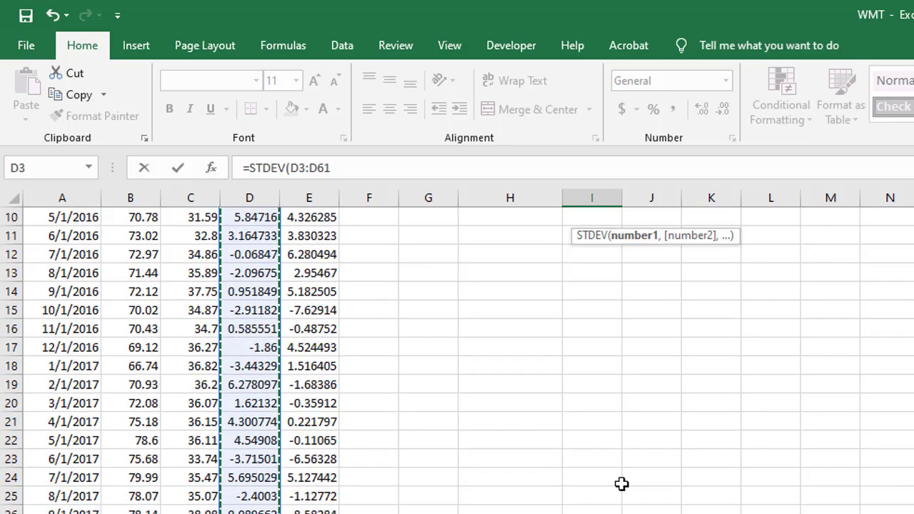
text())
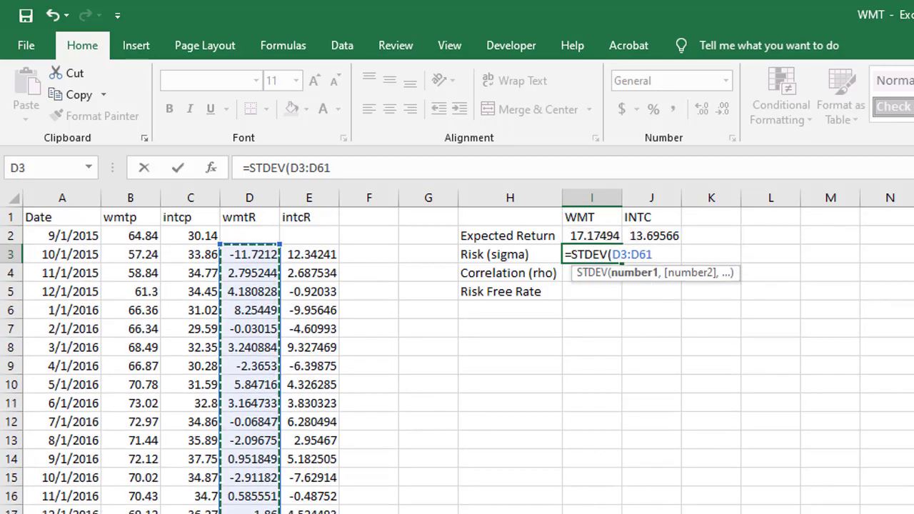
text(*s)
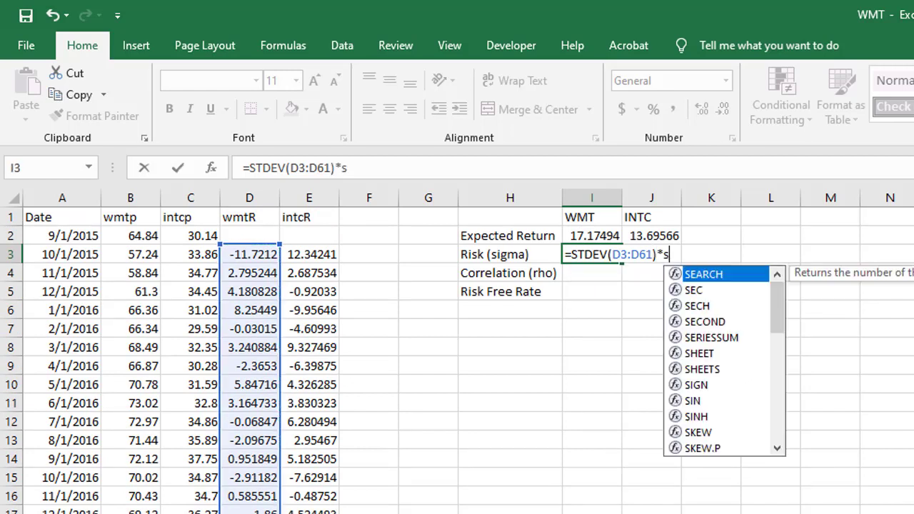
text(qrt)
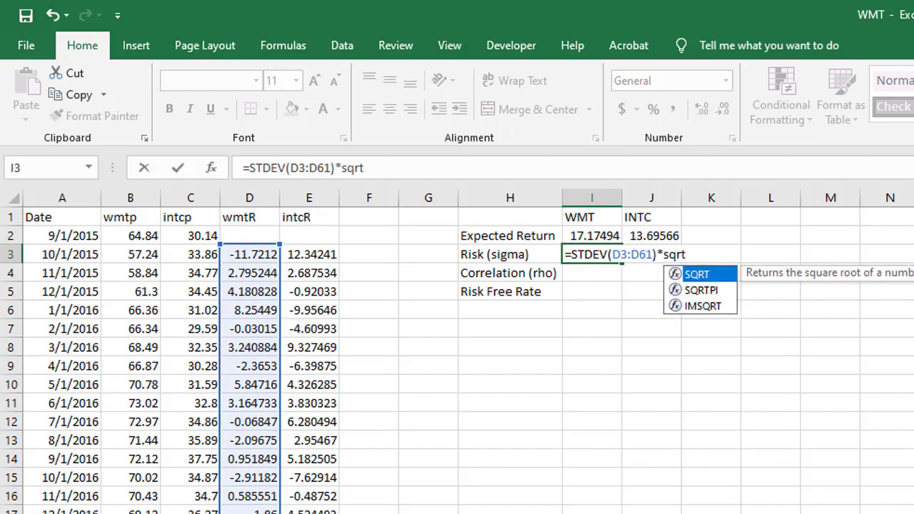
text((12)
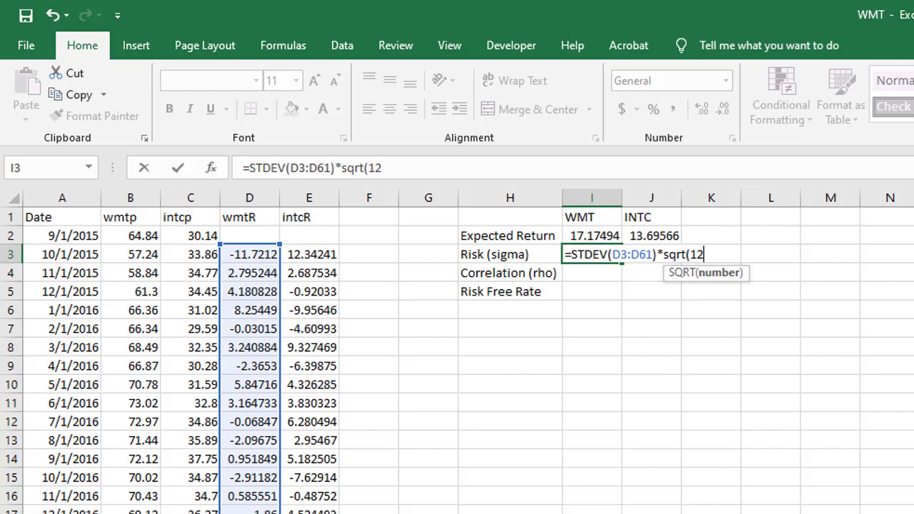
text())
key(Return)
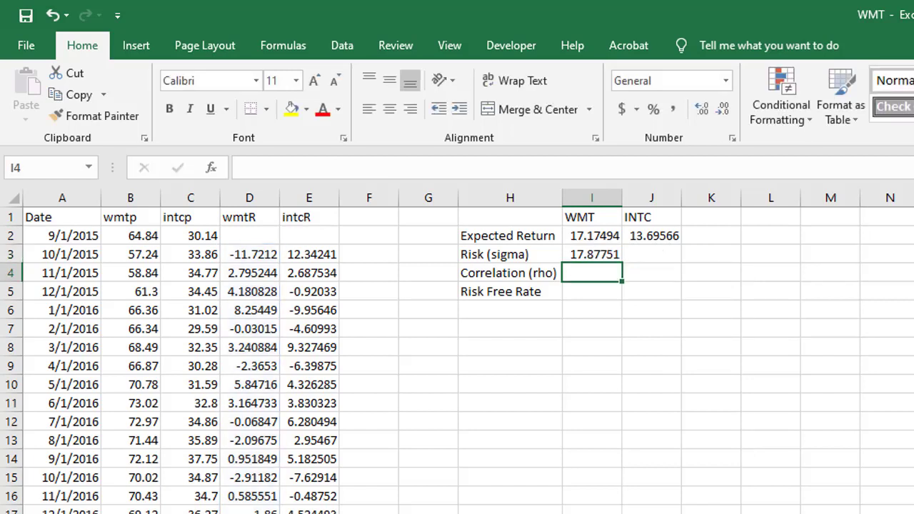
Enter =STDEV(E3:E61)*SQRT(12) in J3, giving INTC a risk of 24.39373
click(660, 258)
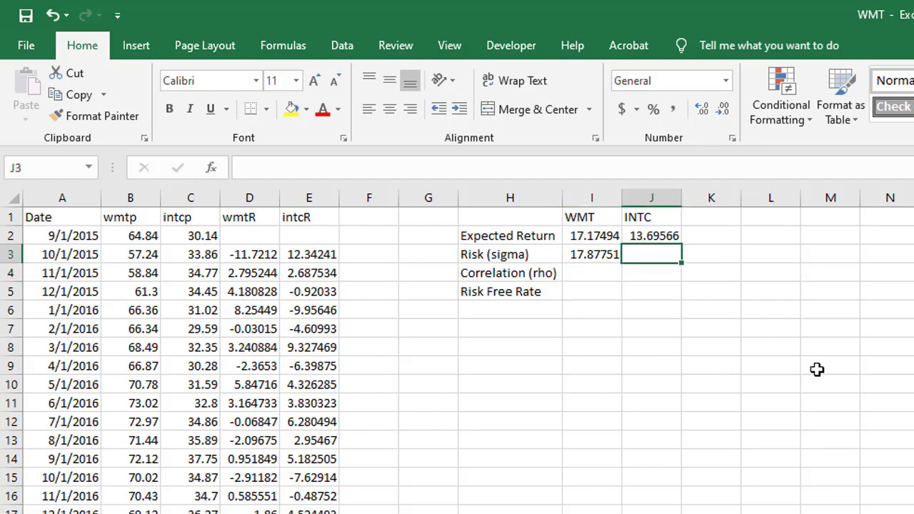
text(=stde)
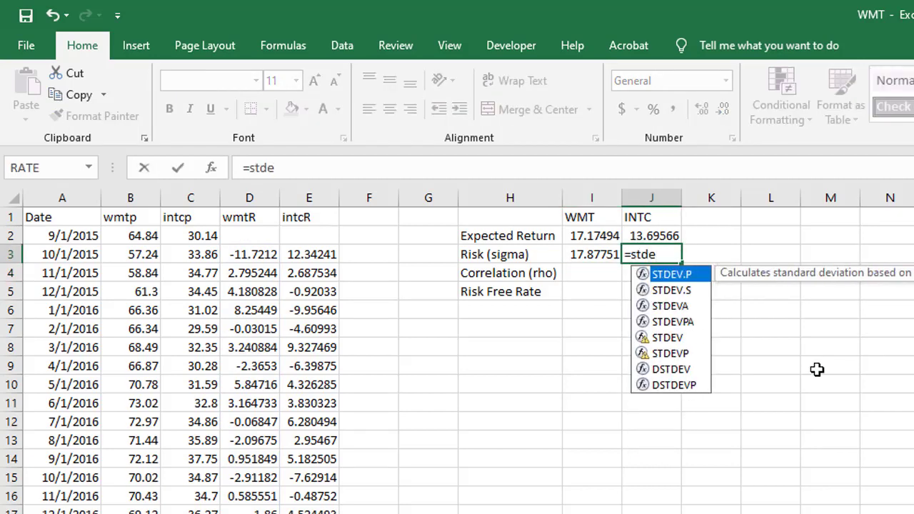
double_click(672, 338)
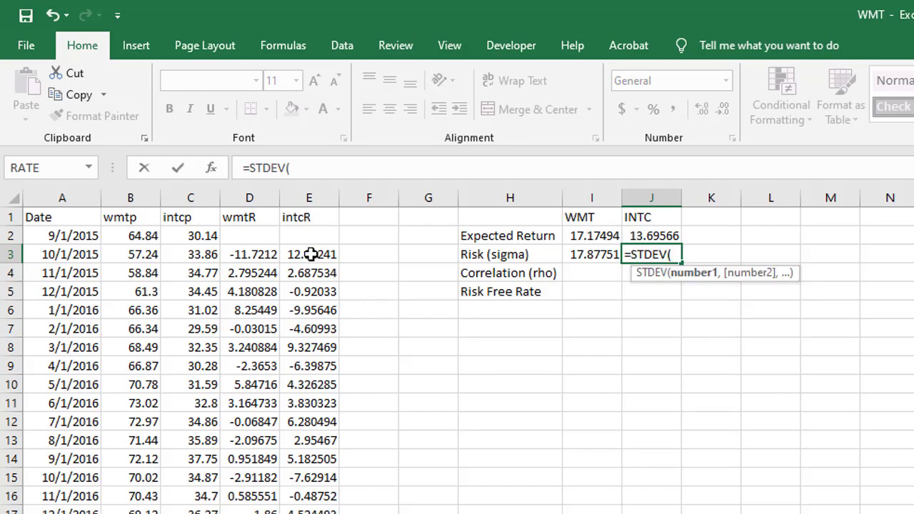
drag(312, 254, 314, 513)
key(shift+Down)
key(shift+Down)
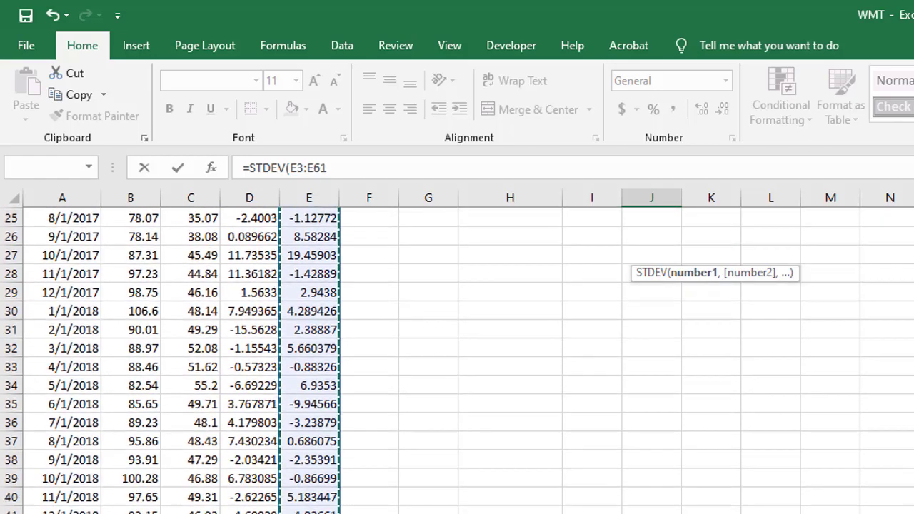
key(shift+Down)
key(shift+Up)
key(shift+Up)
key(shift+Down)
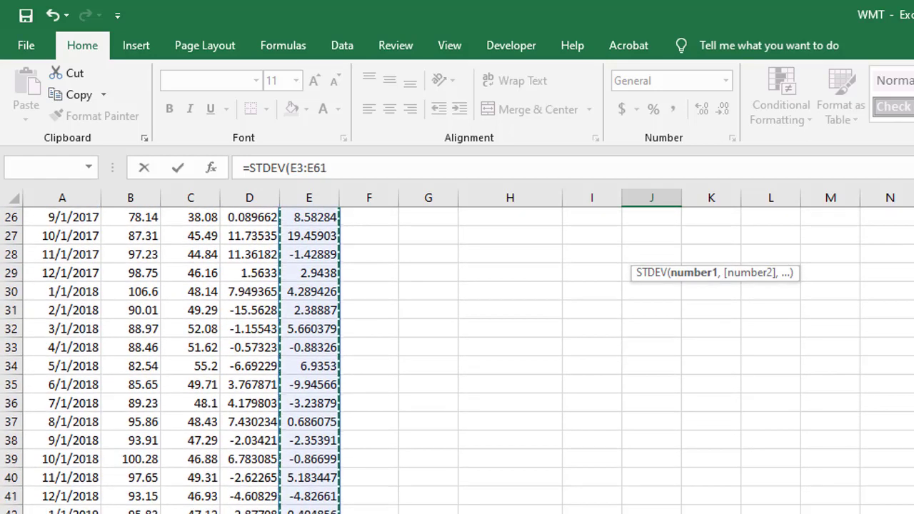
scroll(172, 357, up, 8)
scroll(667, 497, up, 1)
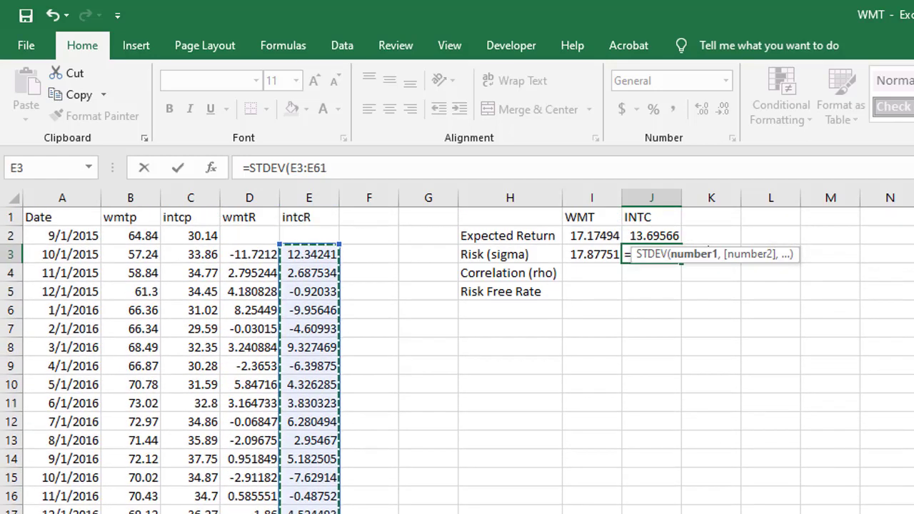
text())
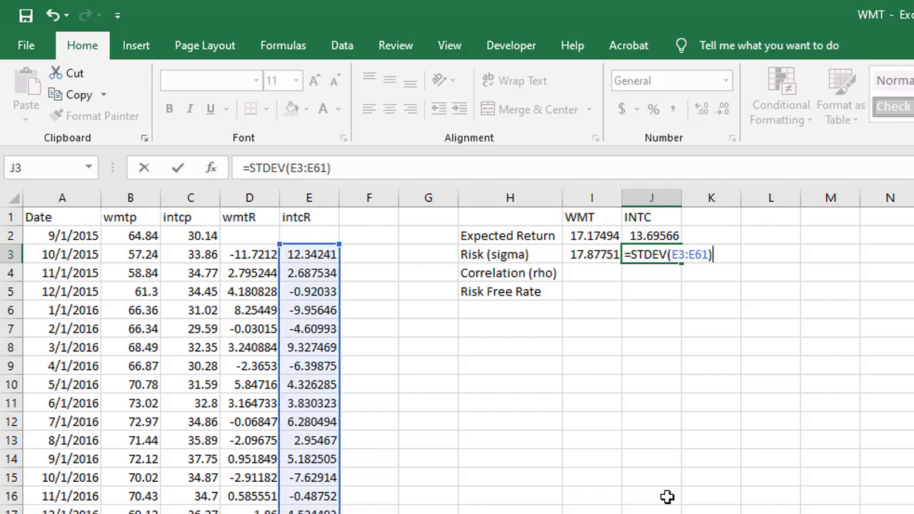
text(*sqrt)
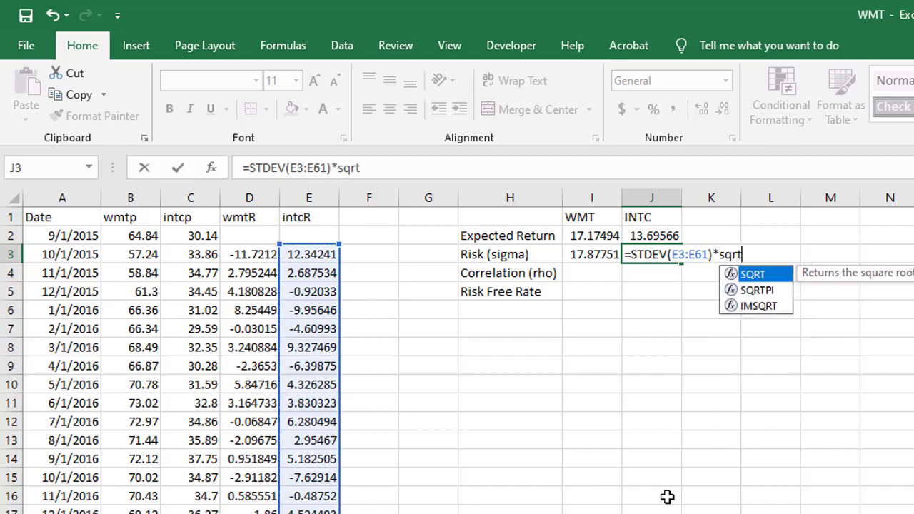
text((12)
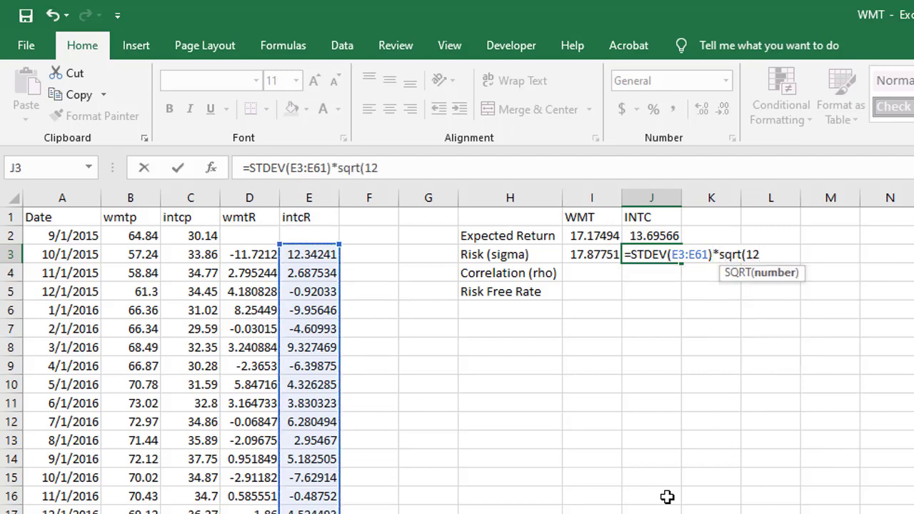
text())
key(Return)
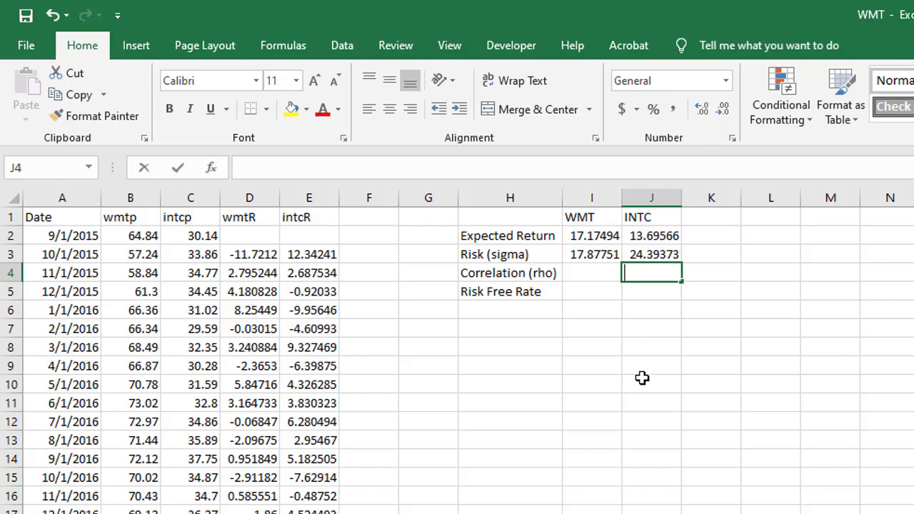
Enter =CORREL(D3:D61,E3:E61) in J4, giving a WMT–INTC correlation of 0.038203
text(=corr)
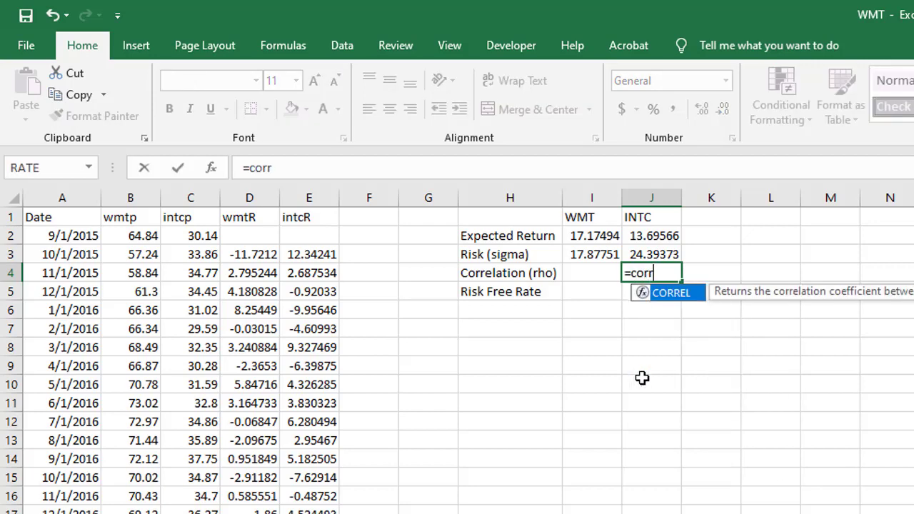
double_click(668, 293)
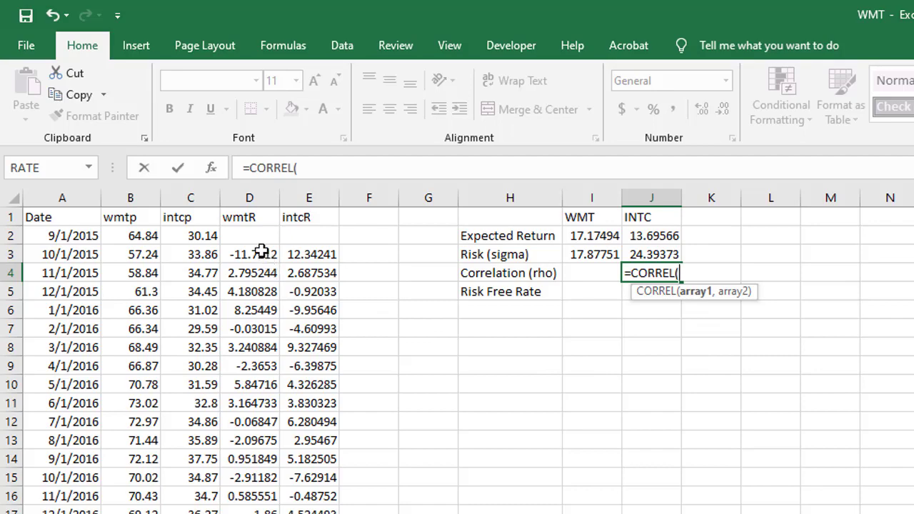
drag(262, 251, 257, 513)
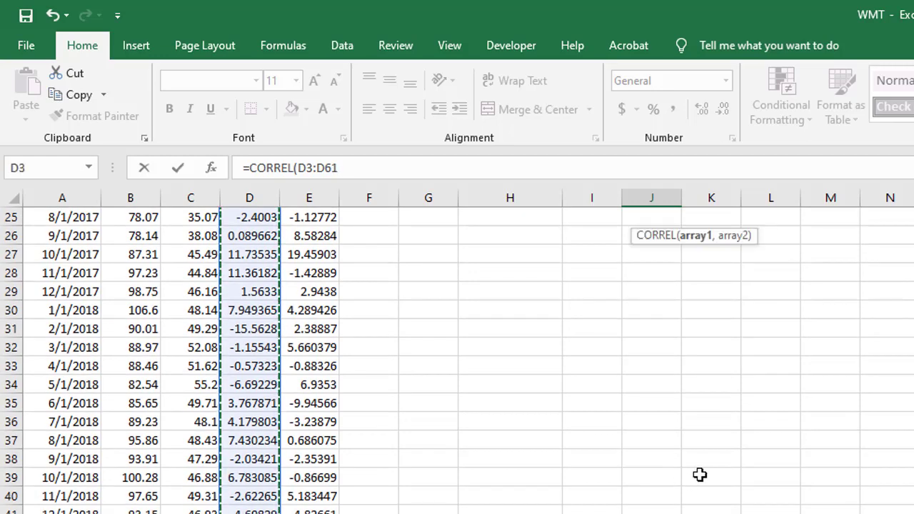
scroll(700, 475, up, 8)
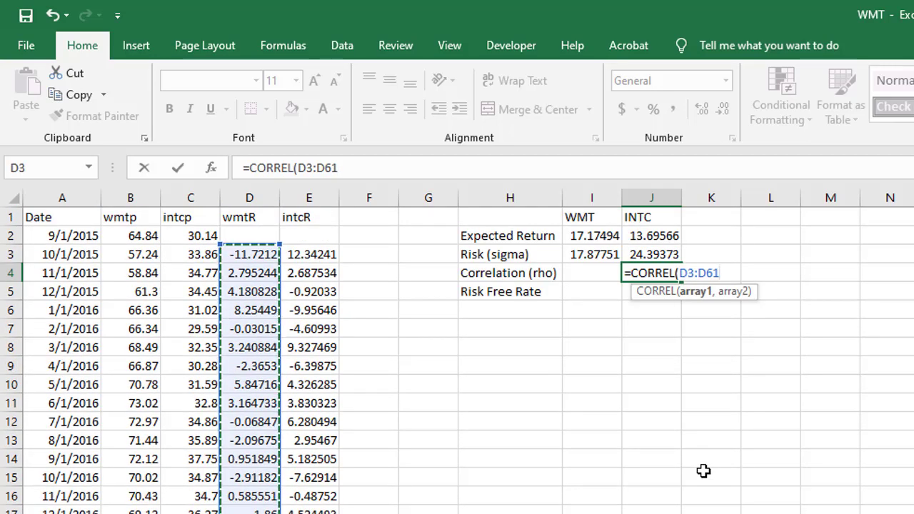
text(,)
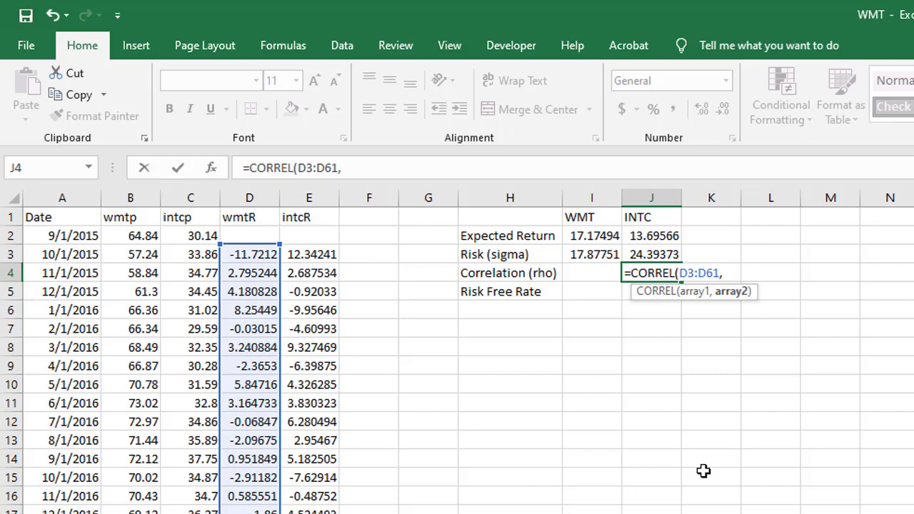
drag(316, 255, 314, 513)
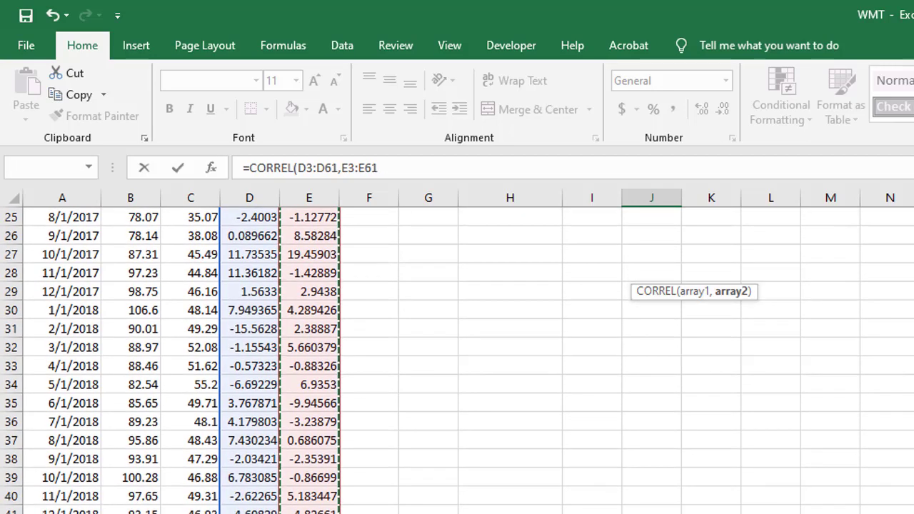
scroll(667, 465, up, 8)
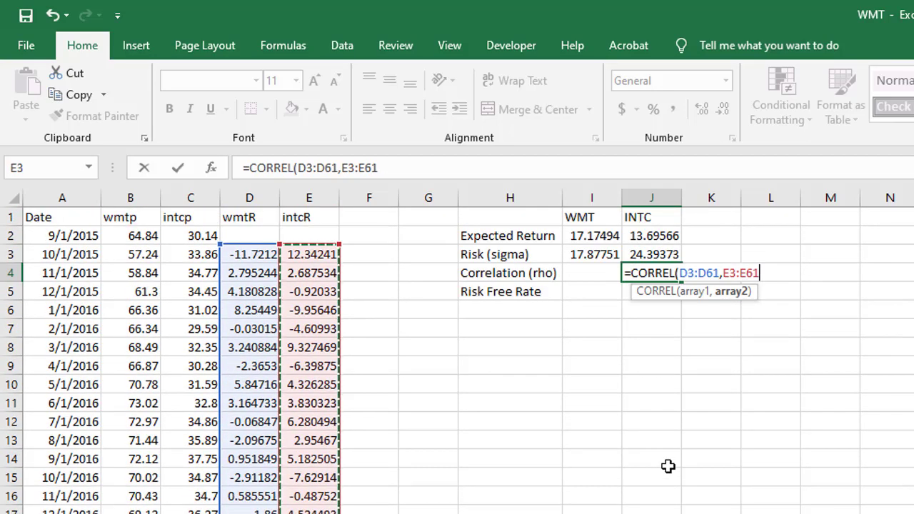
text())
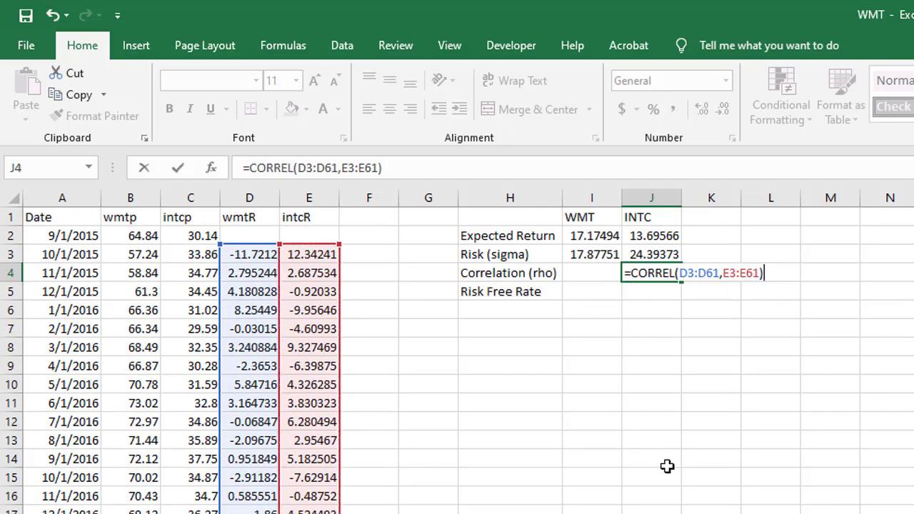
key(Return)
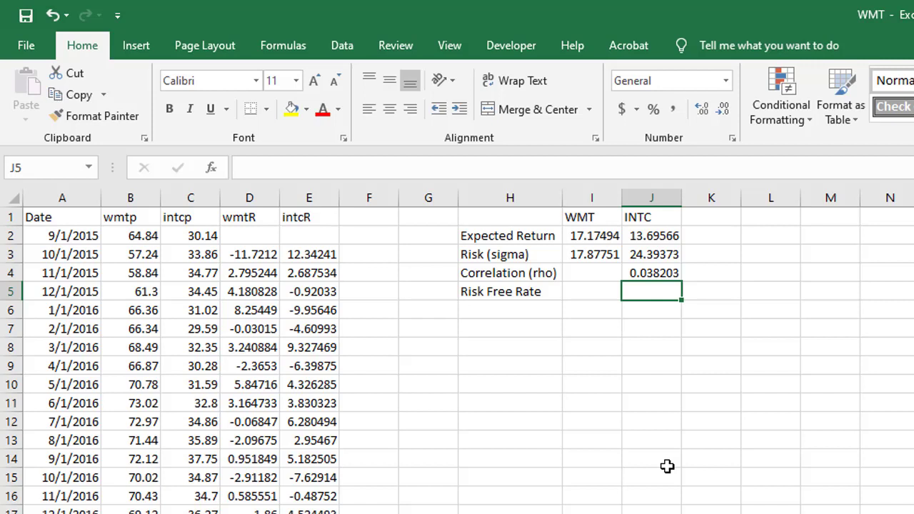
Enter a 0.67 risk-free rate and round the return, risk and correlation figures to two decimals
text(0.67)
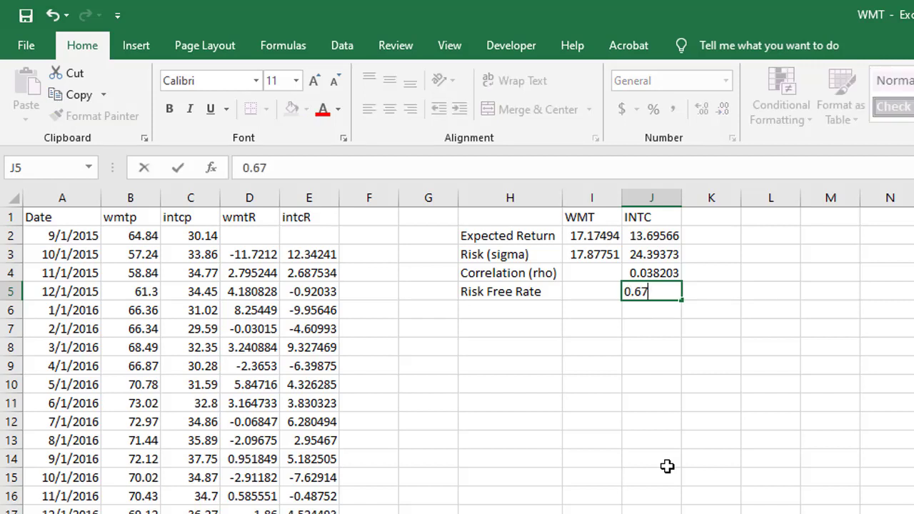
key(Return)
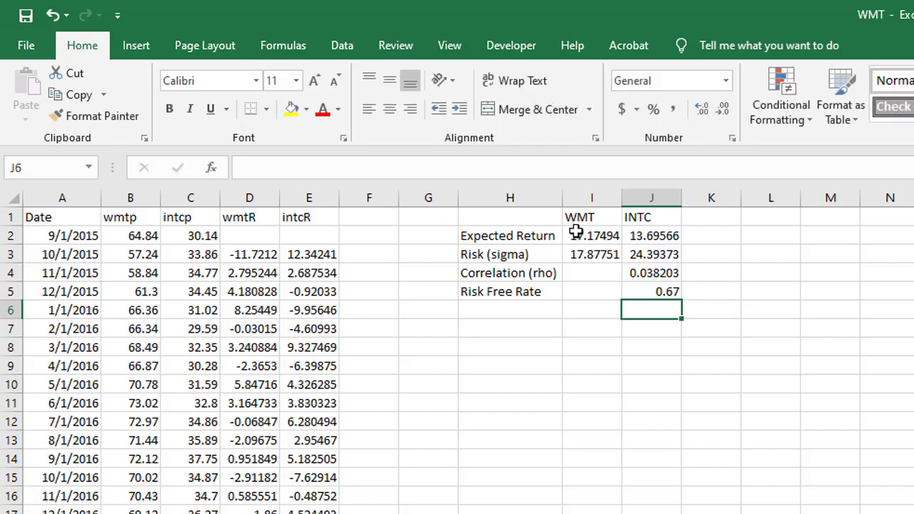
drag(575, 233, 651, 273)
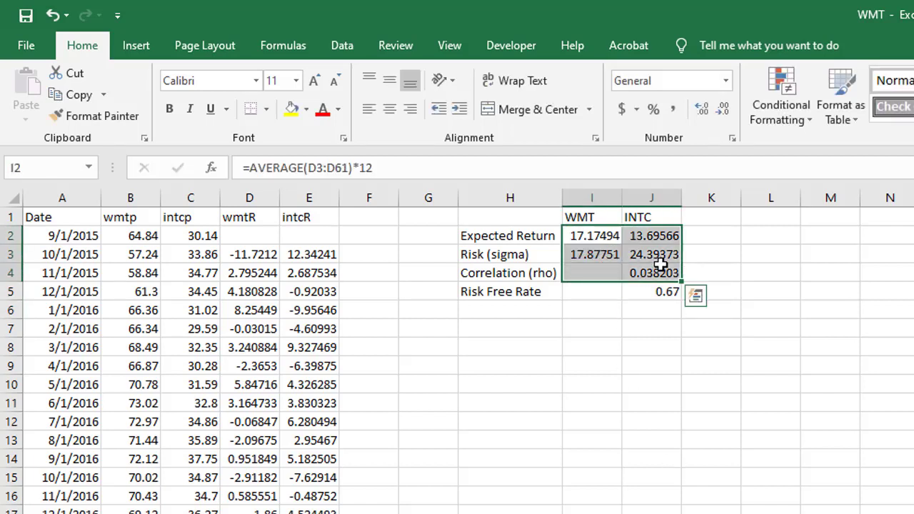
click(724, 110)
click(723, 109)
click(723, 109)
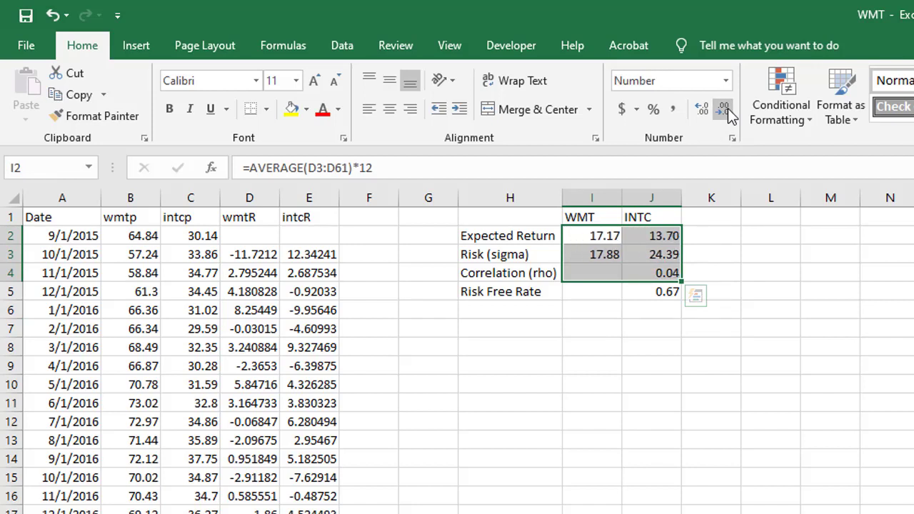
Type the headers Portfolio, Weight-WMT and Weight-INTC across I7:K7
click(614, 421)
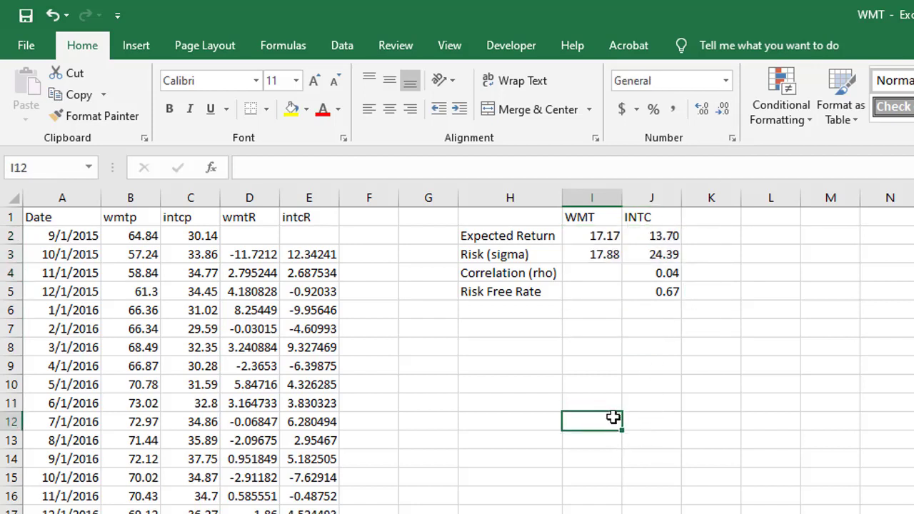
click(592, 328)
text(Portfolio)
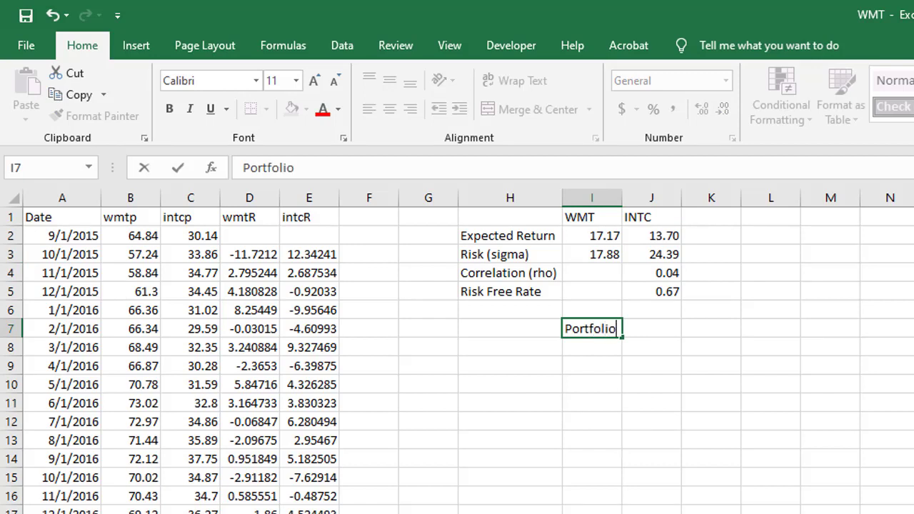
key(Tab)
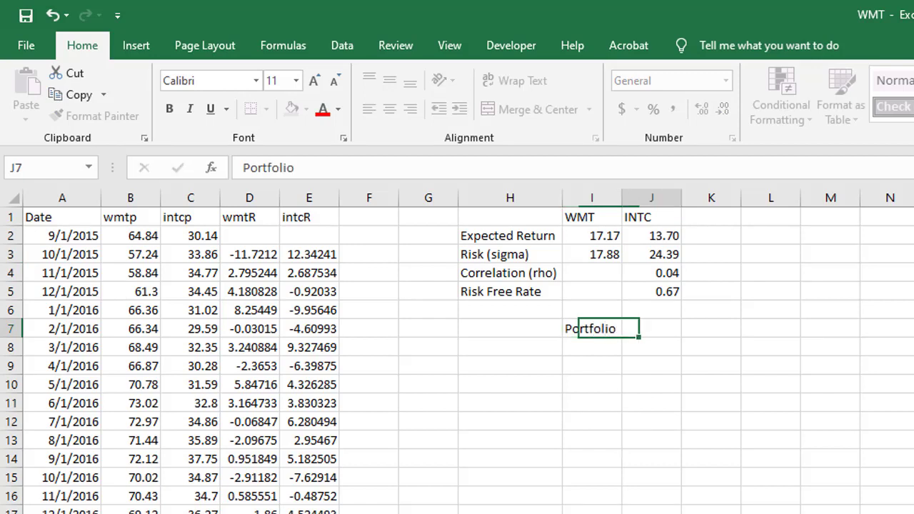
text(W)
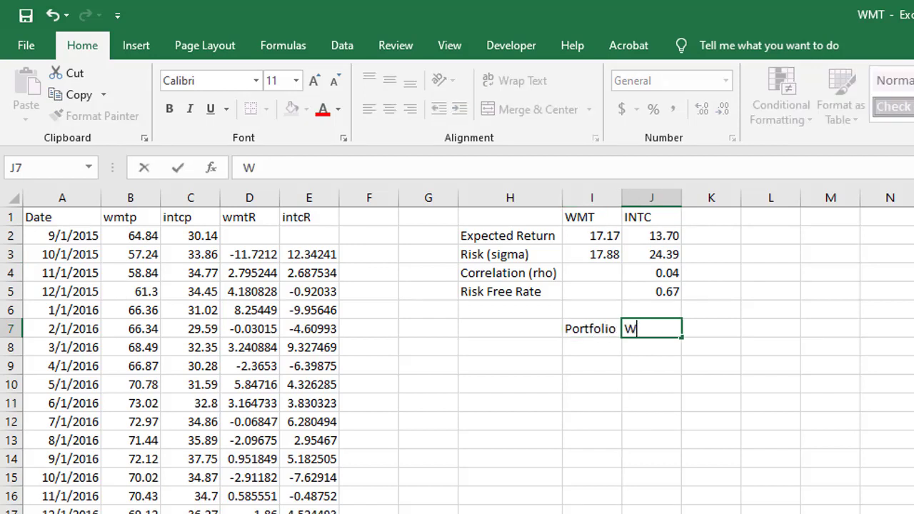
text(eight)
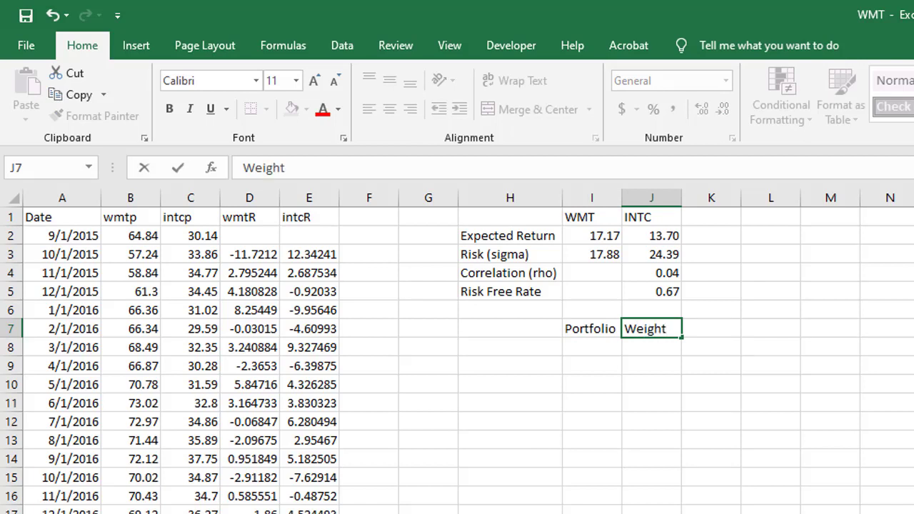
text(-WMT)
key(Tab)
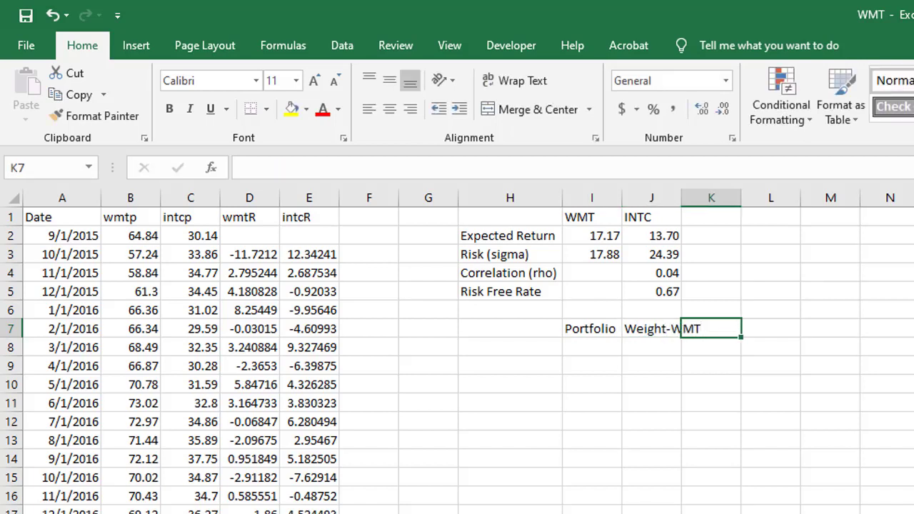
text(Weigh)
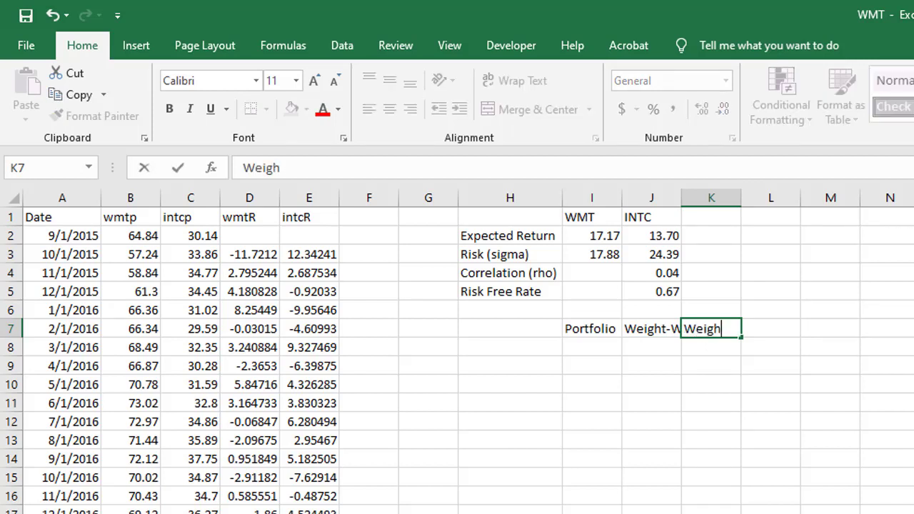
text(t-INTC)
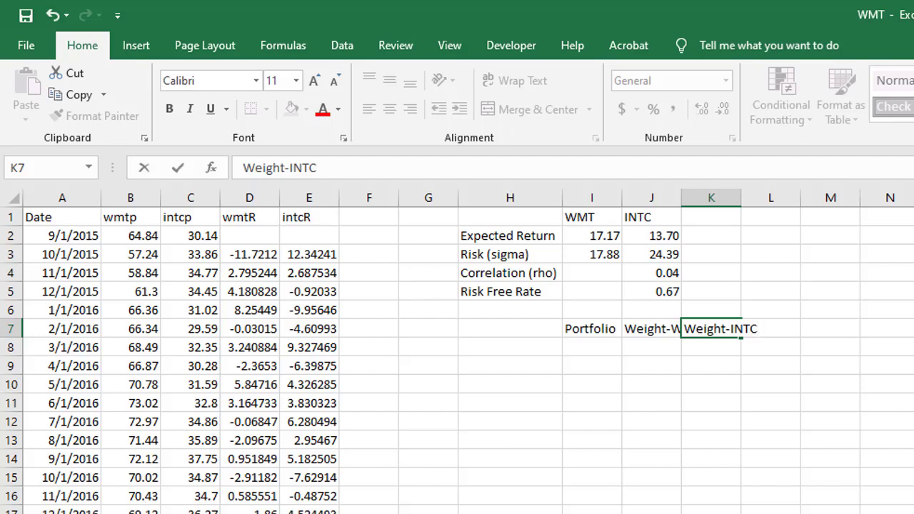
key(Tab)
Add the headers Portfolio-Risk, Portfolio-Return and Sharpe Ratio in L7:N7
text(PO)
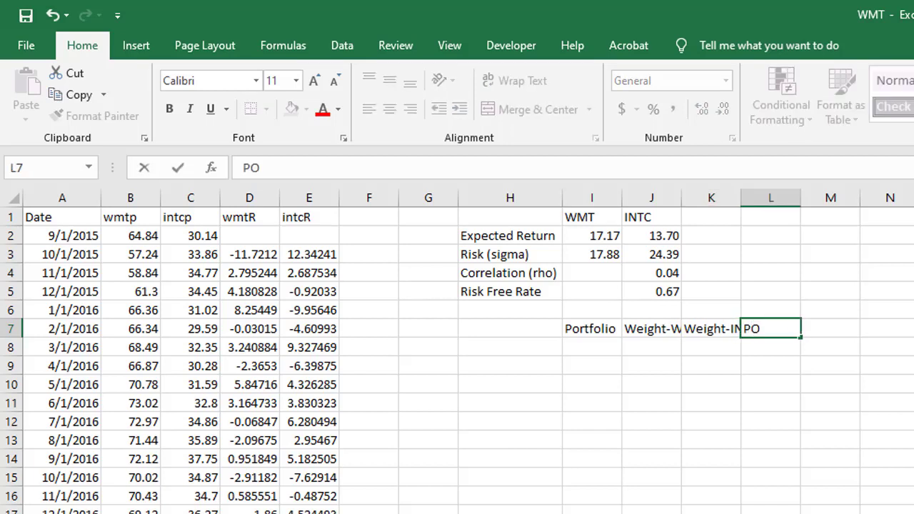
key(BackSpace)
text(ortfolio)
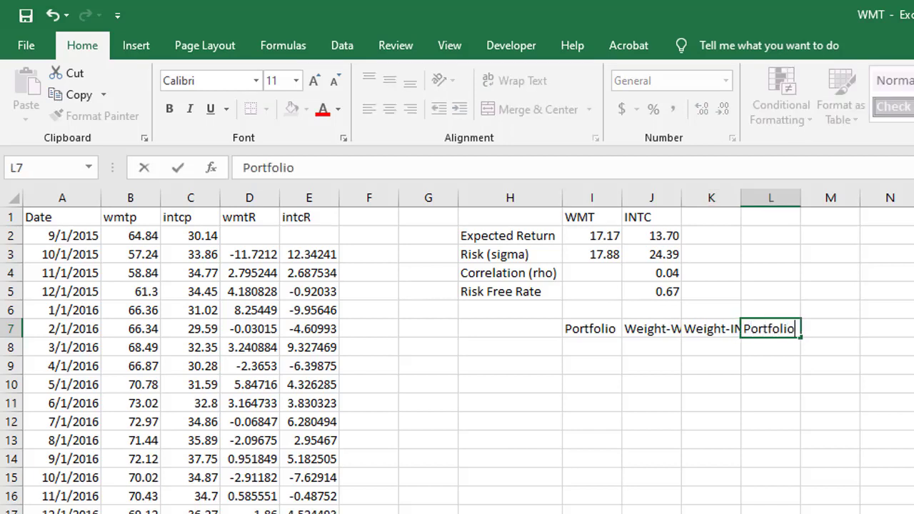
text(-Risk)
key(Tab)
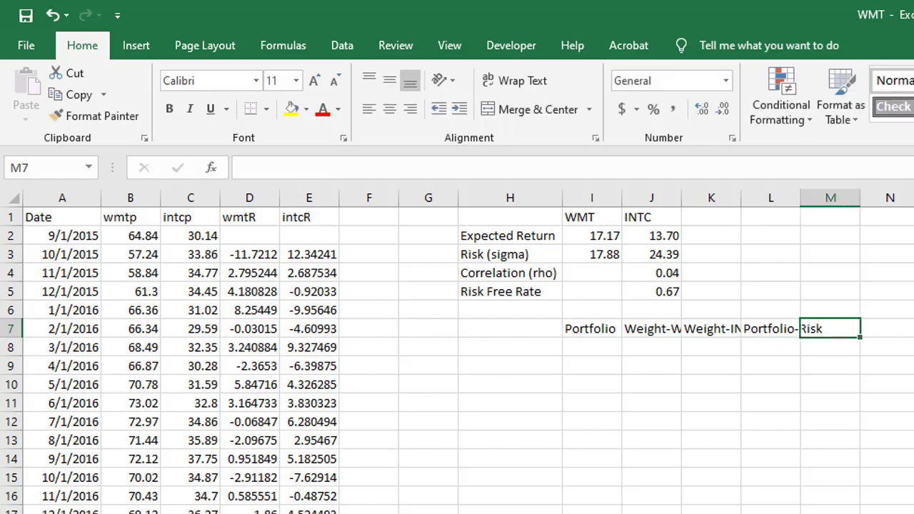
text(Por)
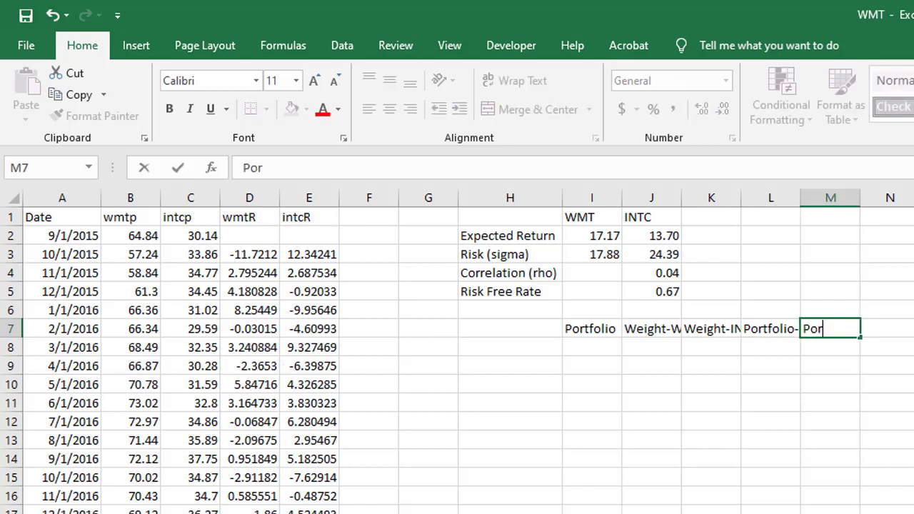
text(tfolio)
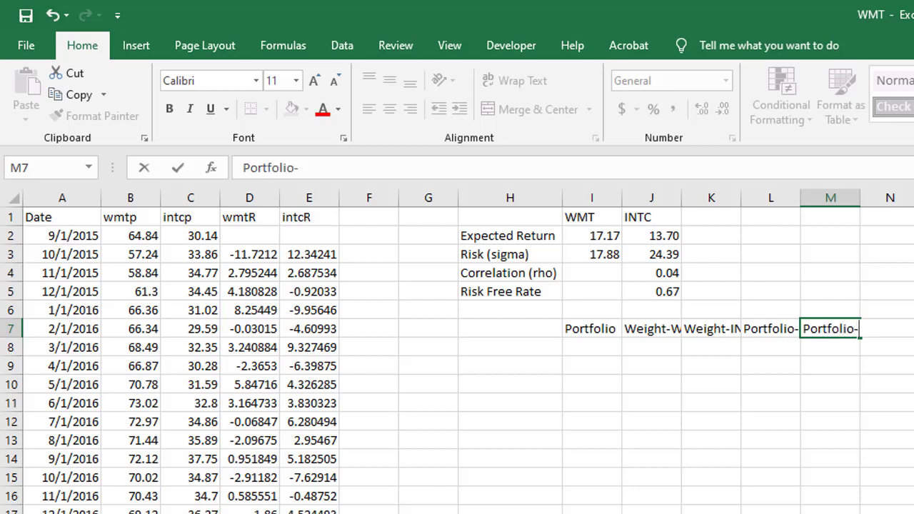
text(-Return)
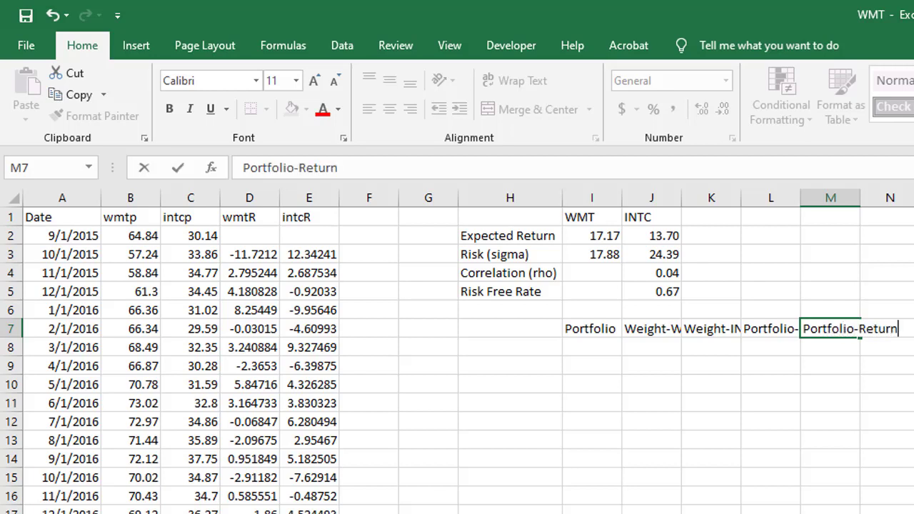
key(Tab)
text(S)
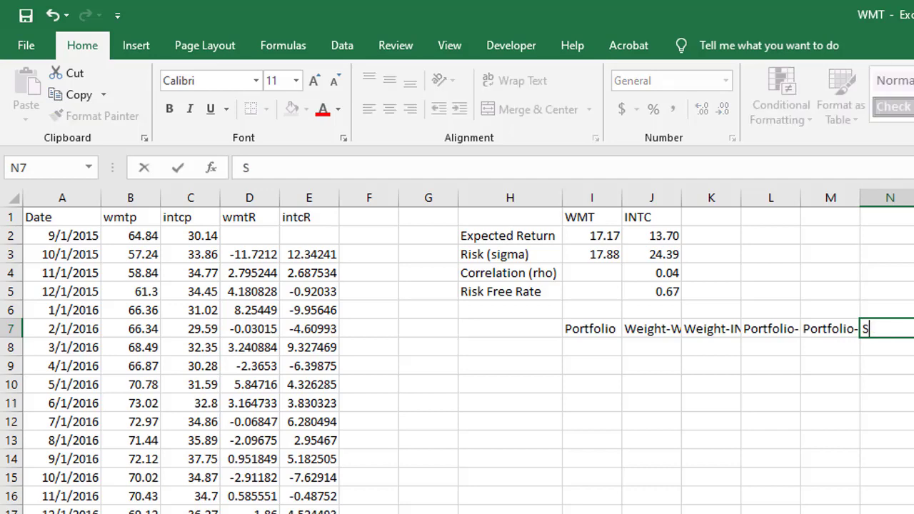
text(harpe)
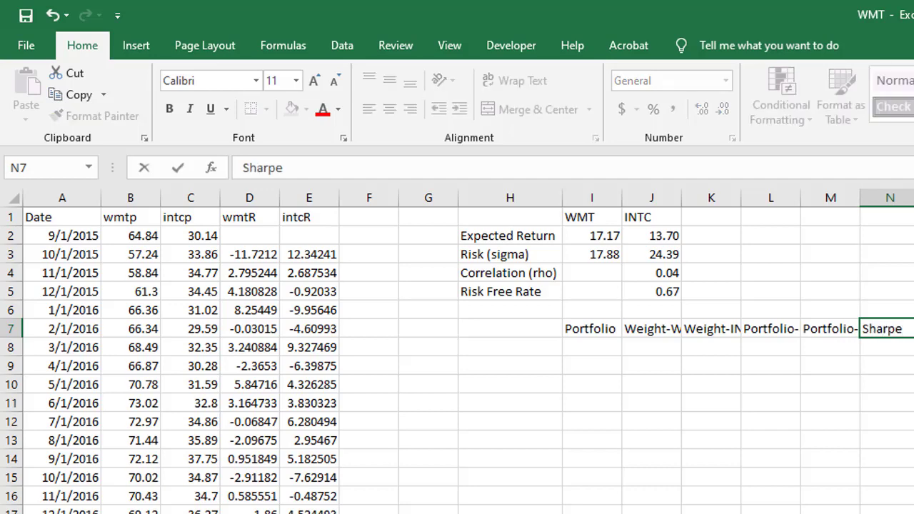
text( Ratio)
key(Return)
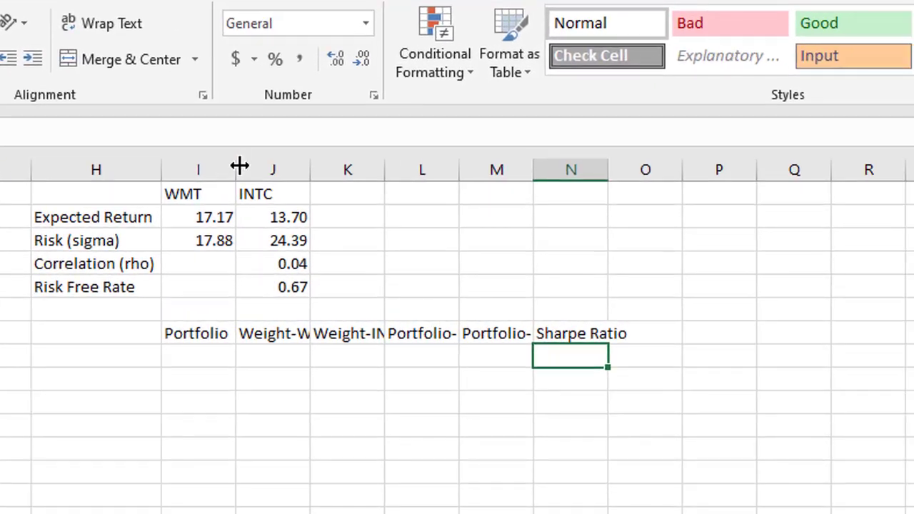
AutoFit columns J through N so every header fits
double_click(309, 164)
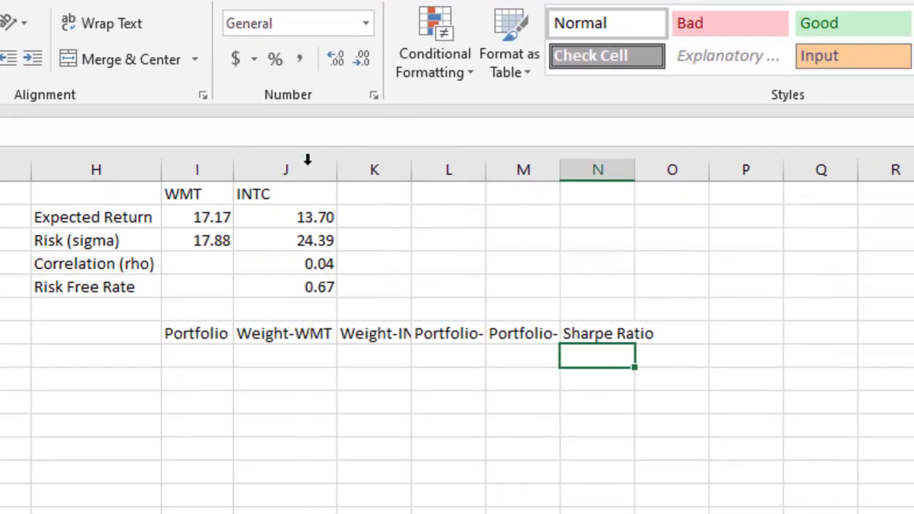
double_click(412, 170)
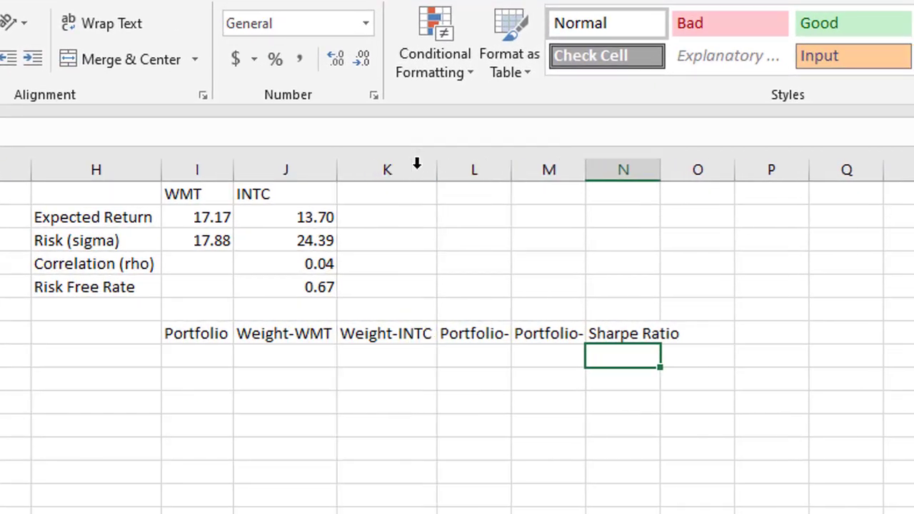
drag(511, 173, 513, 175)
double_click(513, 174)
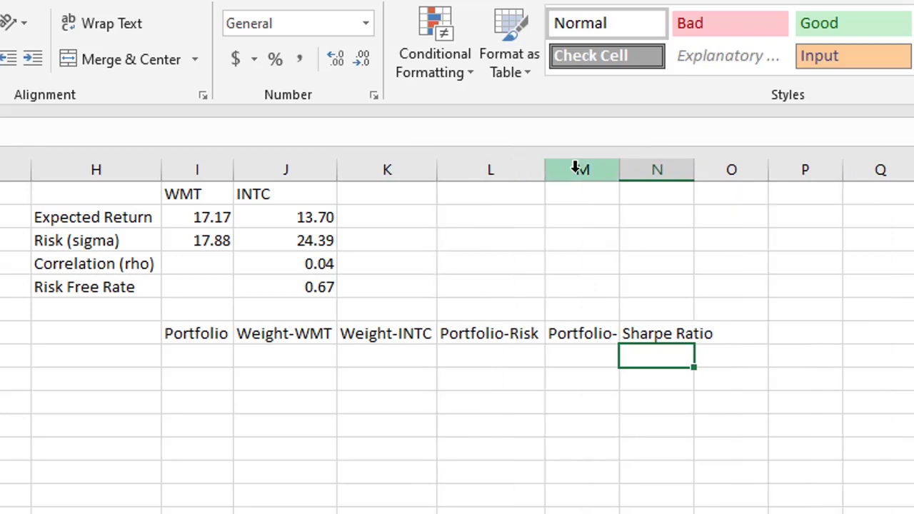
double_click(620, 163)
double_click(749, 163)
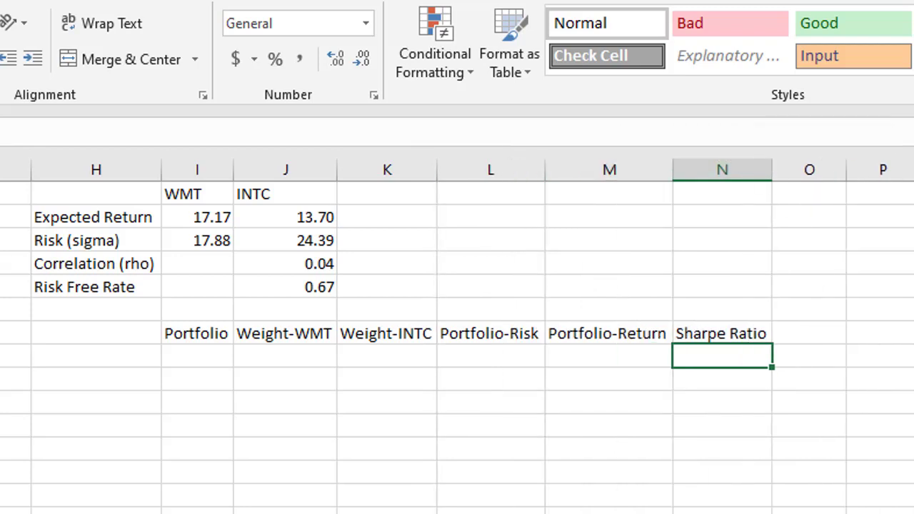
click(217, 366)
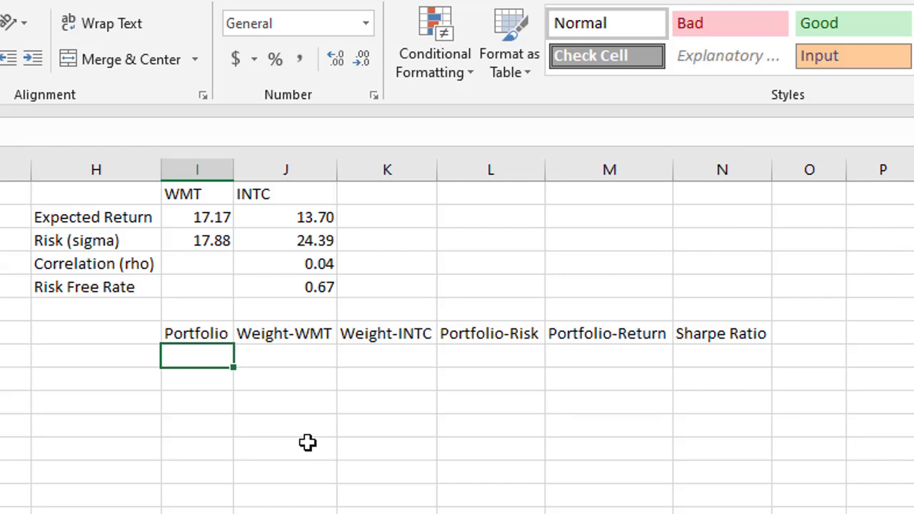
Number the portfolios 1 to 101 down column I by filling the 1-2-3 series
text(1)
key(Return)
text(2)
key(Return)
text(3)
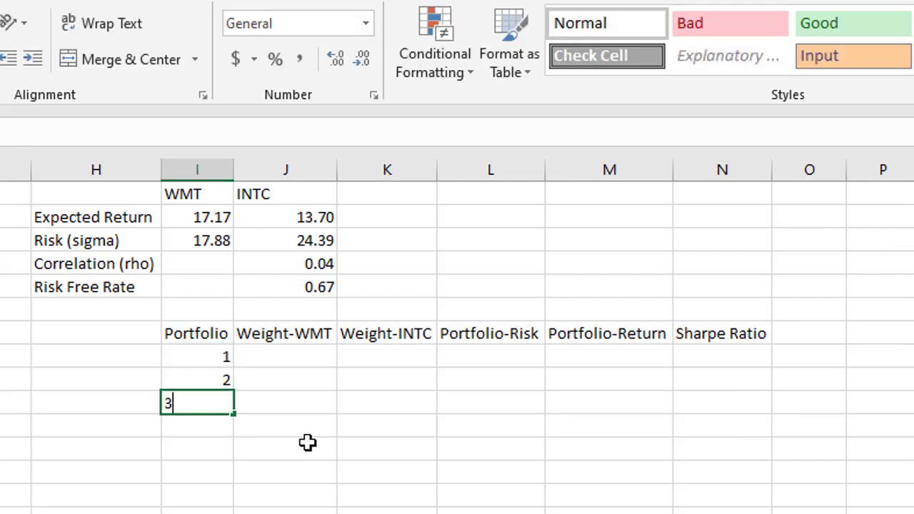
key(Return)
key(Up)
key(Up)
key(Up)
key(shift+Down)
key(shift+Down)
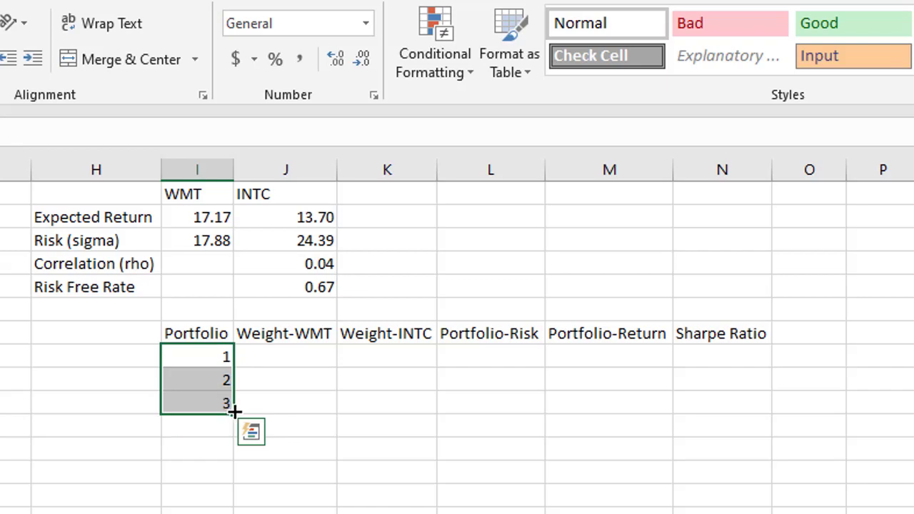
drag(234, 412, 309, 408)
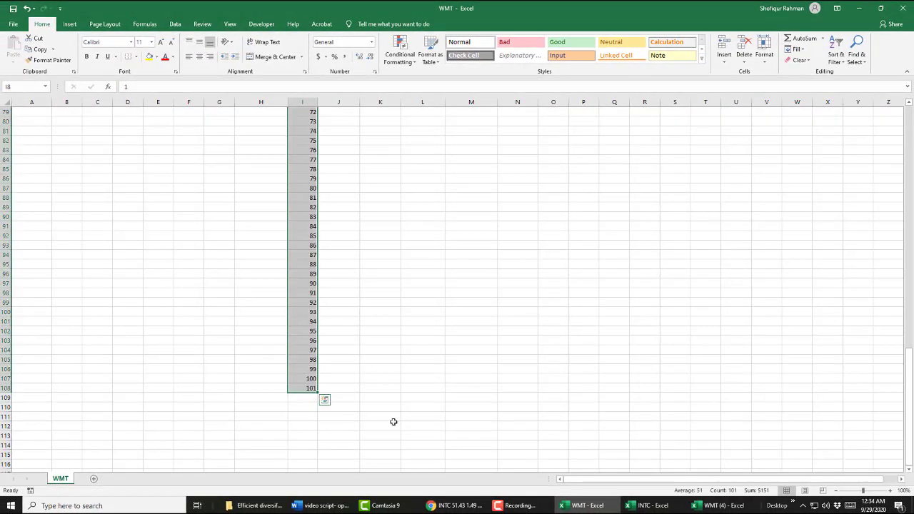
Return to the top of the table and select J8 under Weight-WMT
scroll(415, 406, up, 18)
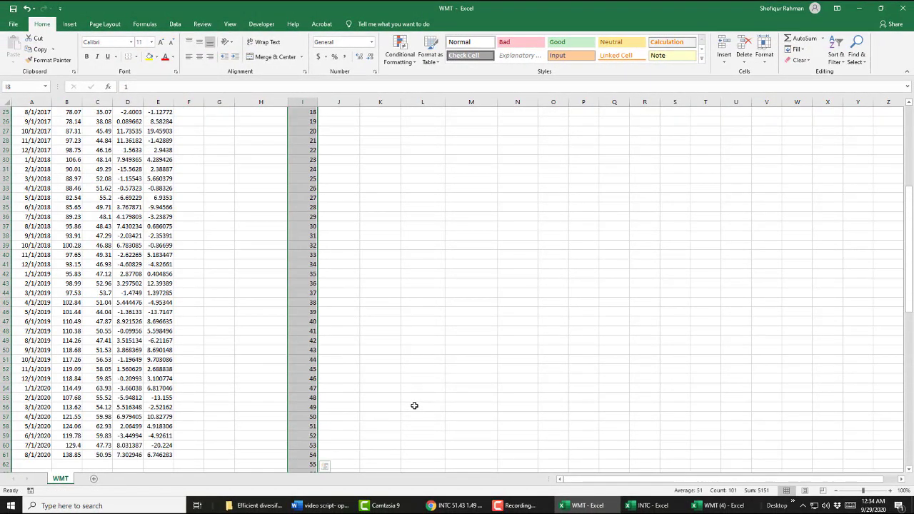
scroll(414, 406, up, 8)
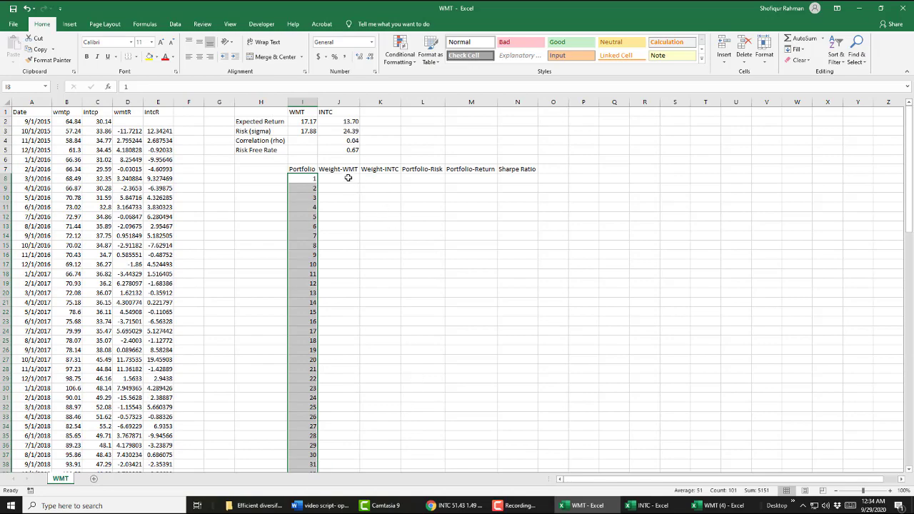
click(348, 178)
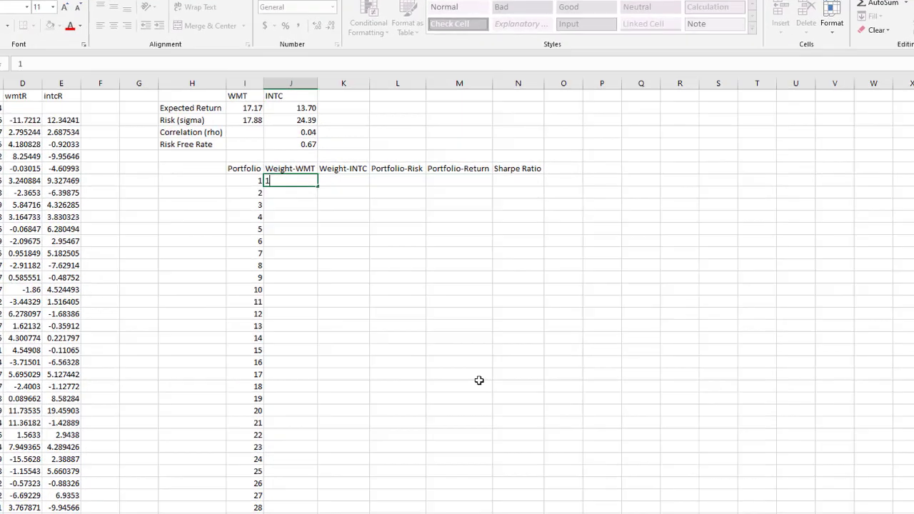
Enter weights 1 (WMT) and 0 (INTC) in row 8, and =J8-0.01 in J9
text(1)
key(Tab)
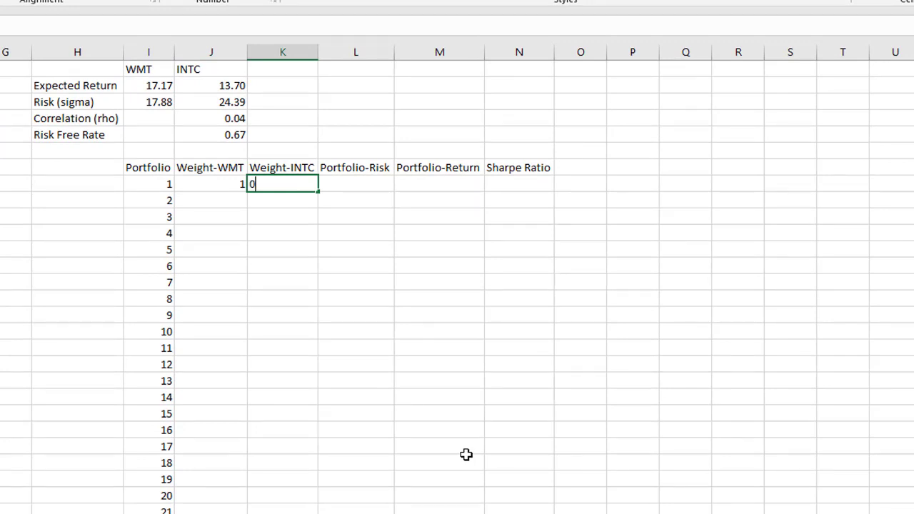
key(Return)
key(Left)
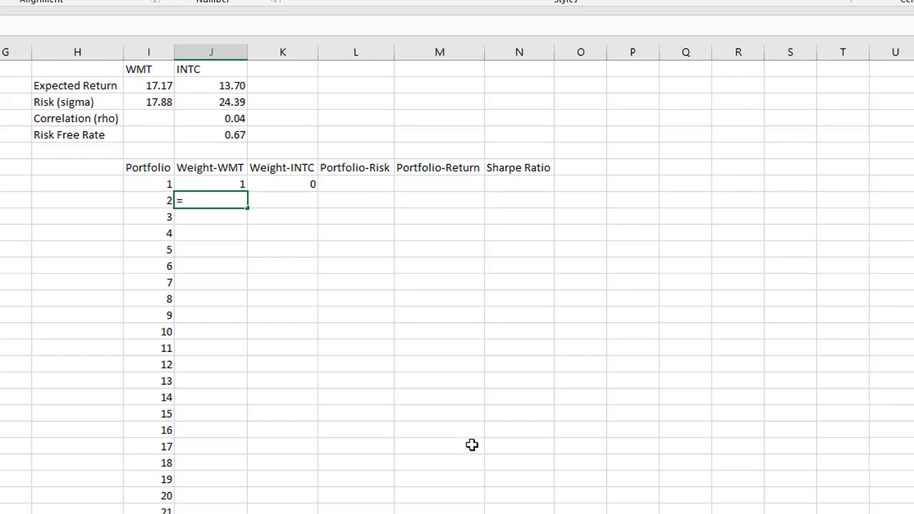
text(=)
click(212, 183)
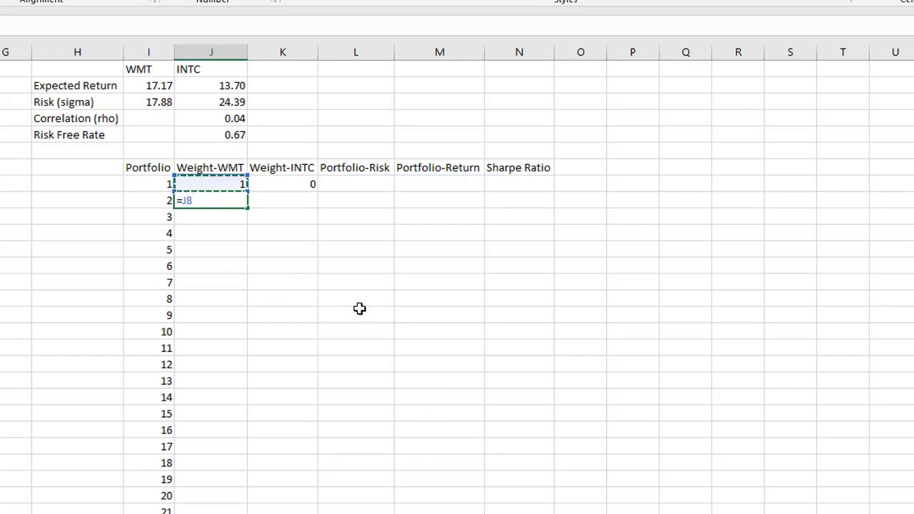
text(-0.01)
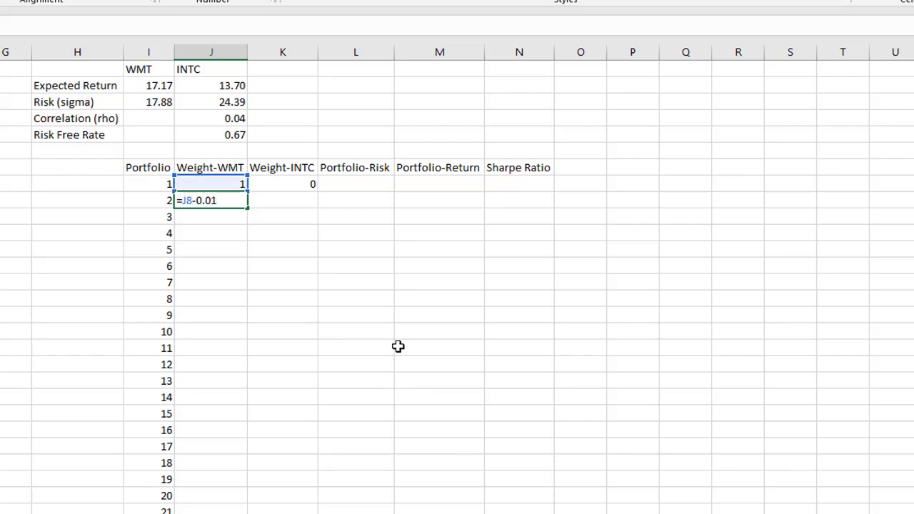
key(Return)
Enter =K8+0.01 in K9 for INTC's second weight of 0.01
click(299, 200)
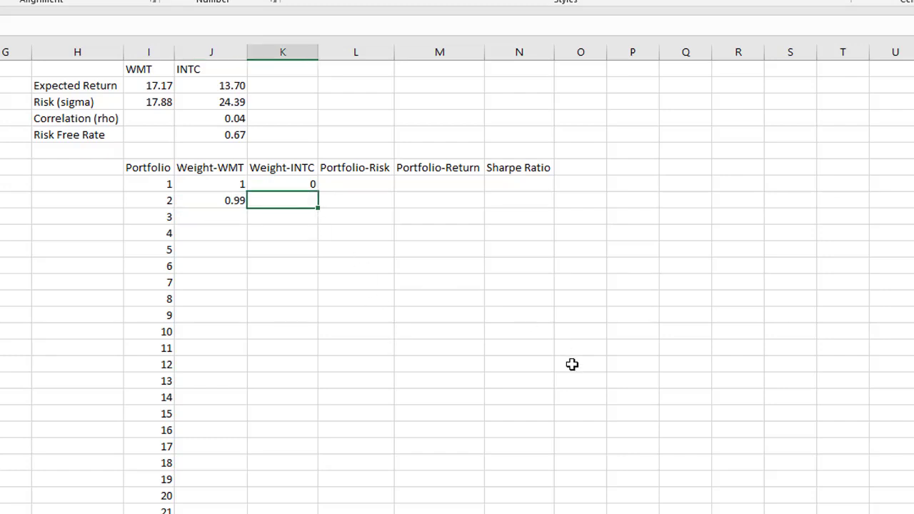
text(=)
click(303, 183)
text(+0.01)
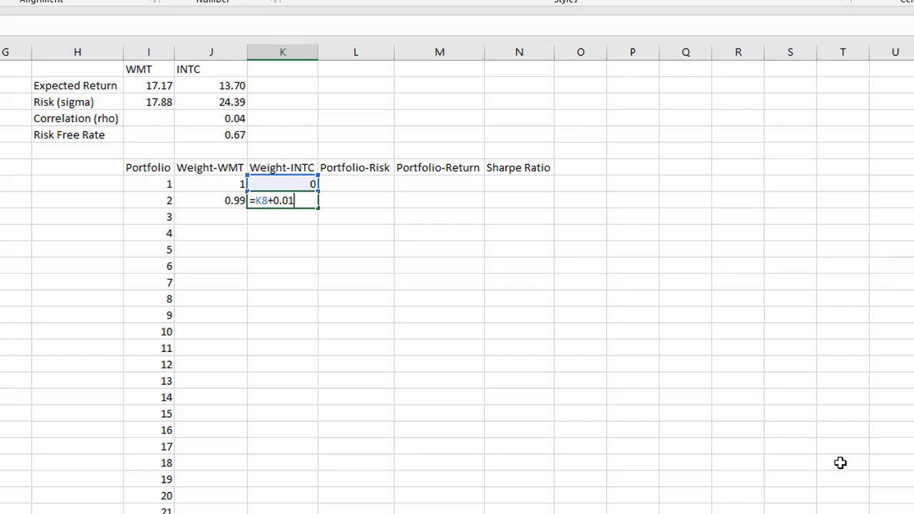
key(Return)
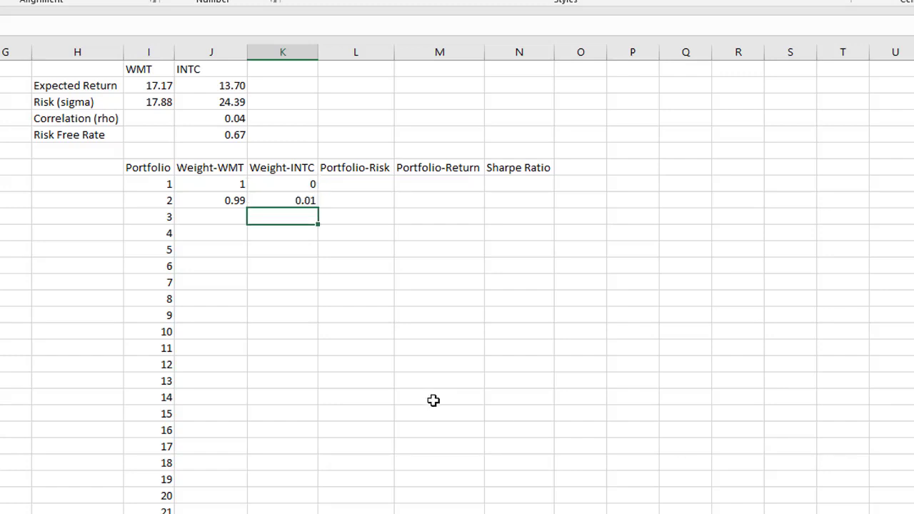
Fill both weight formulas down to the last portfolio row
click(229, 200)
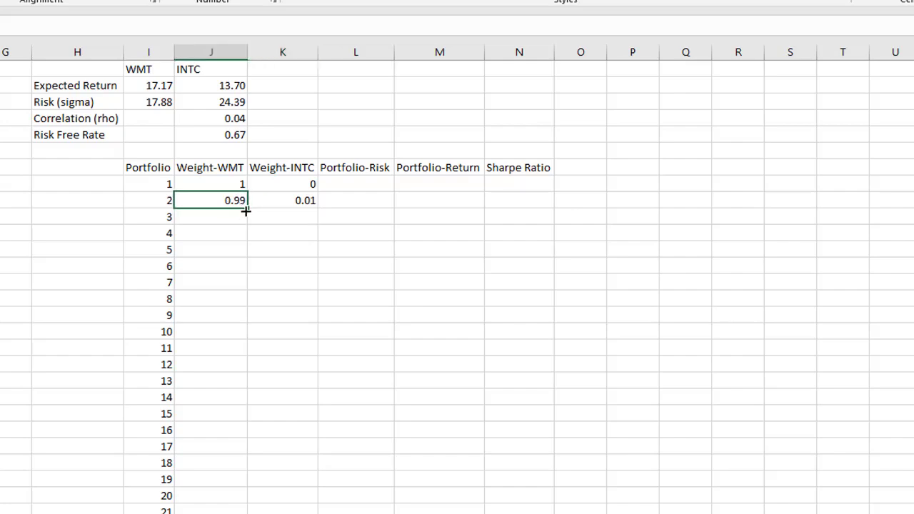
drag(247, 211, 252, 512)
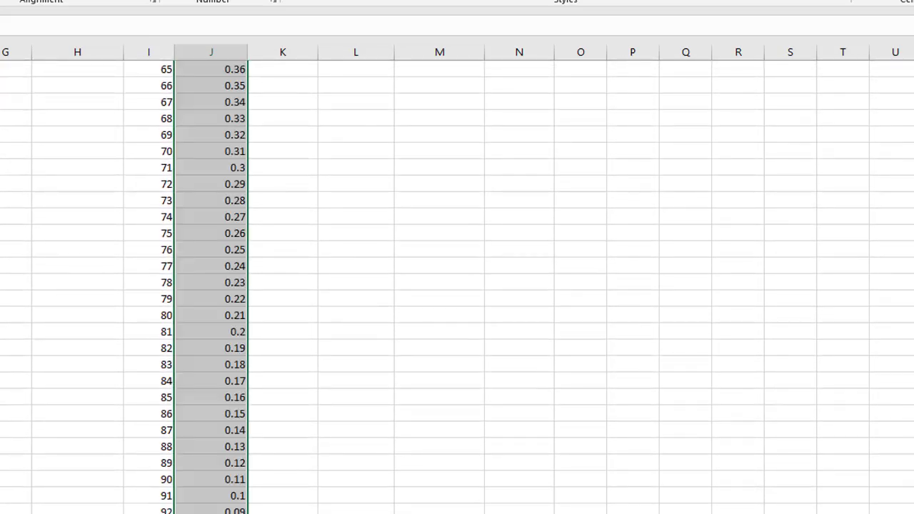
scroll(457, 286, up, 20)
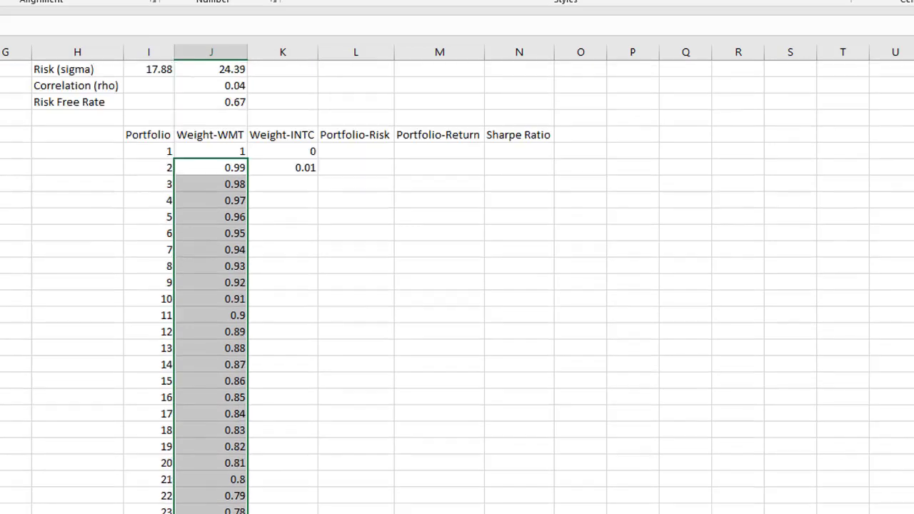
scroll(325, 245, up, 1)
click(300, 202)
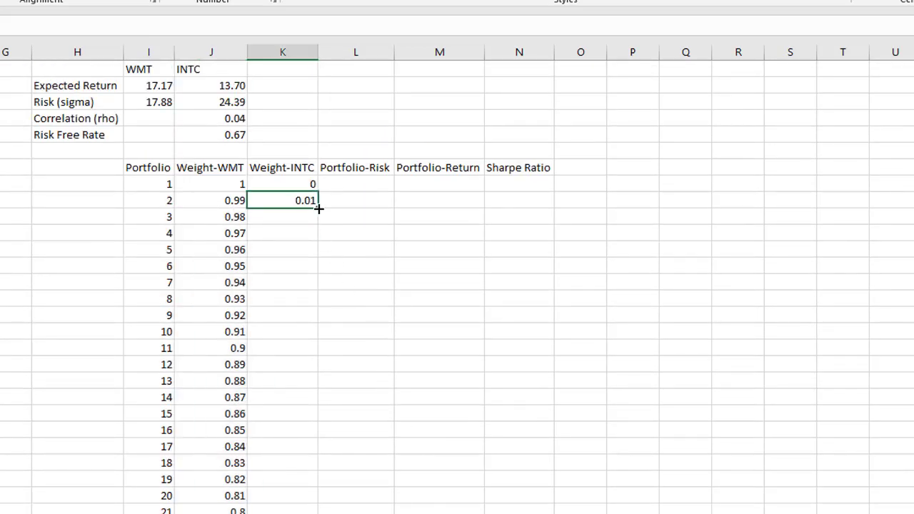
drag(318, 208, 320, 513)
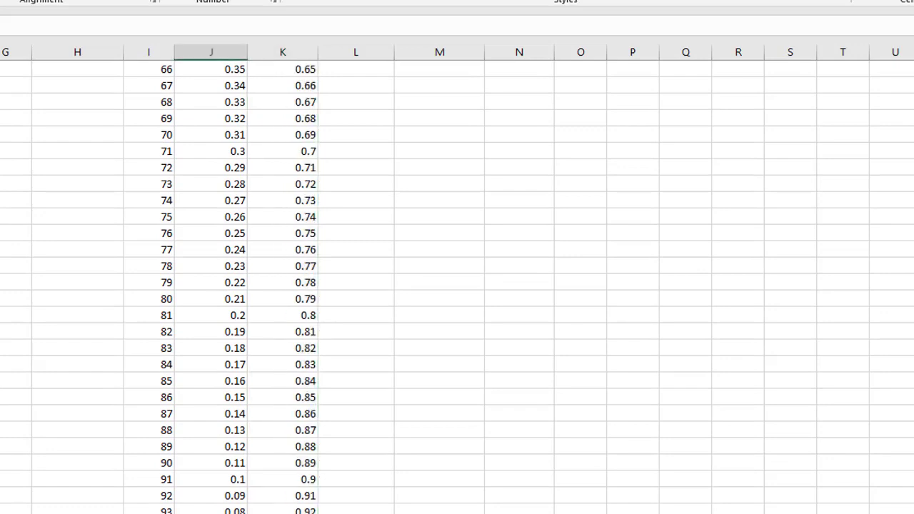
scroll(338, 322, up, 20)
click(683, 298)
click(356, 183)
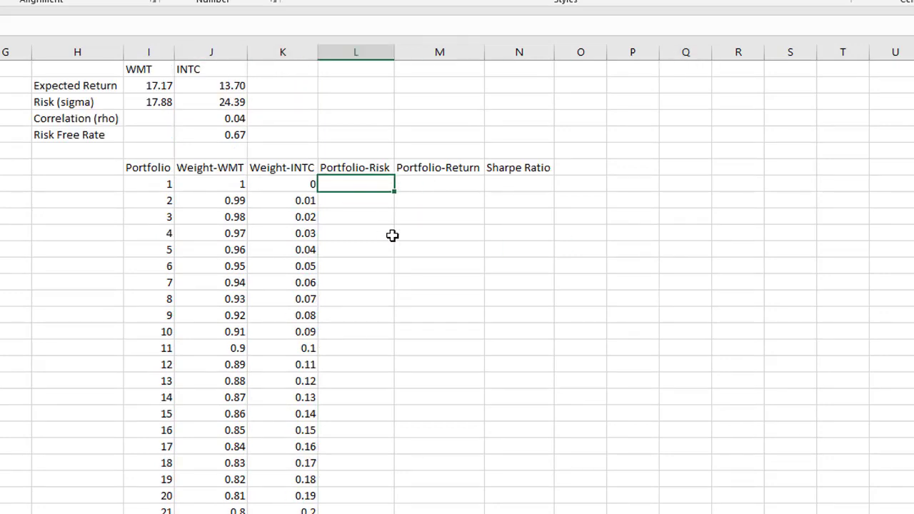
Start L8 with the squared weight-and-risk terms for WMT and INTC, using absolute risk references
text(=)
click(195, 182)
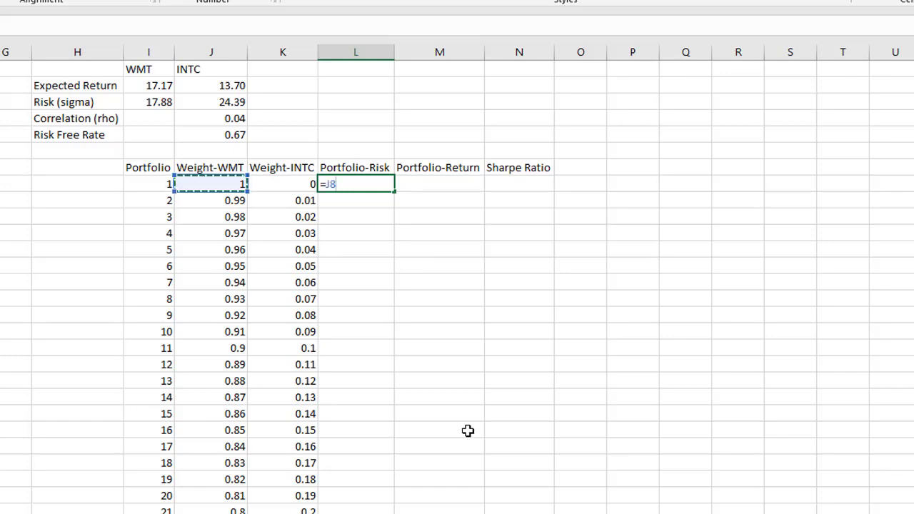
text(^2*)
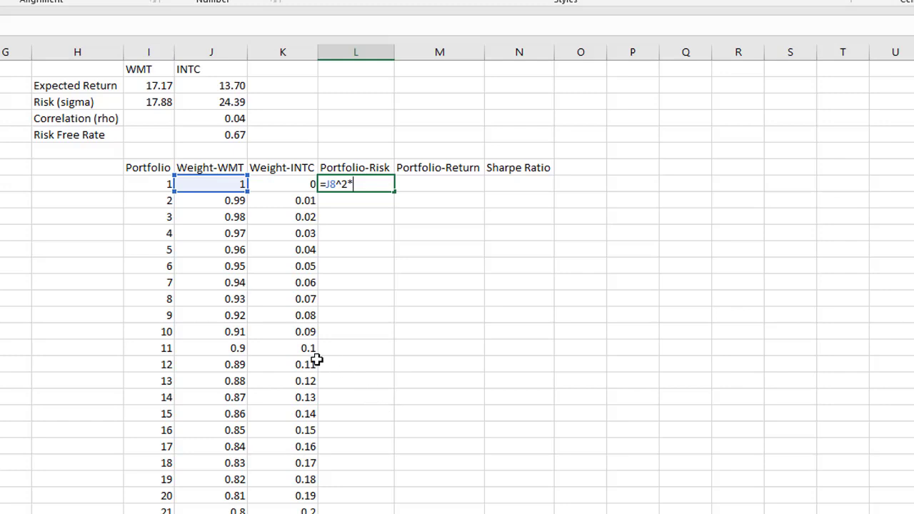
click(158, 102)
key(F4)
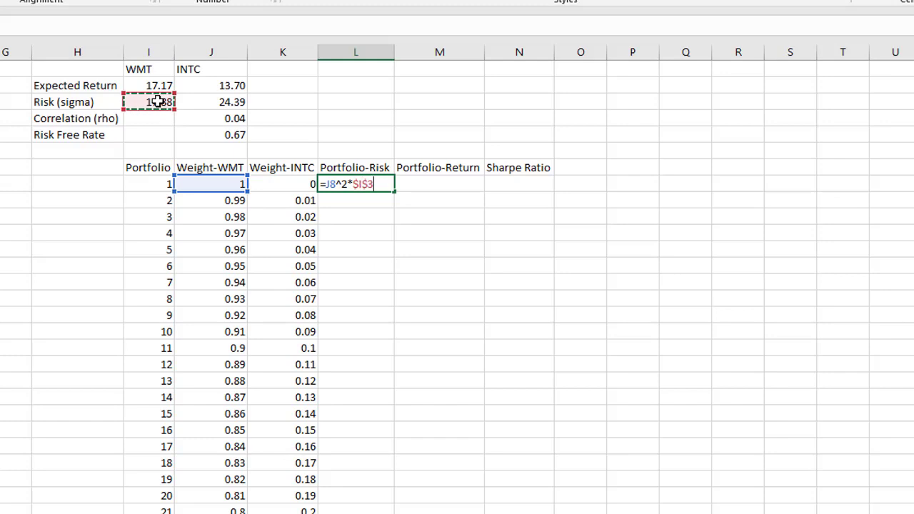
text(^2+)
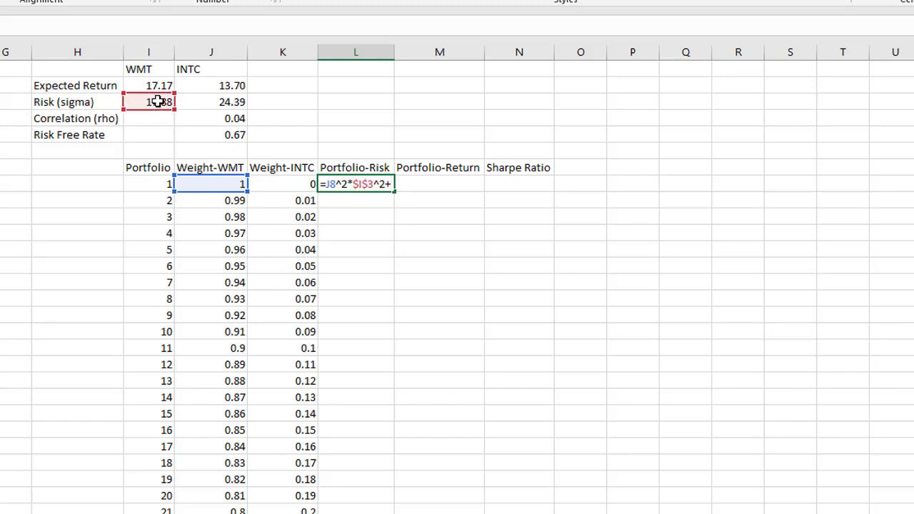
click(286, 184)
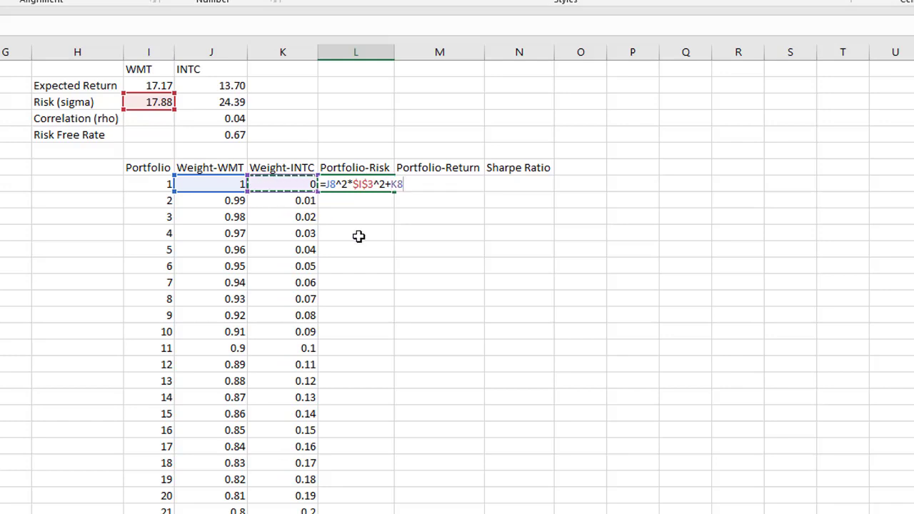
text(^2*)
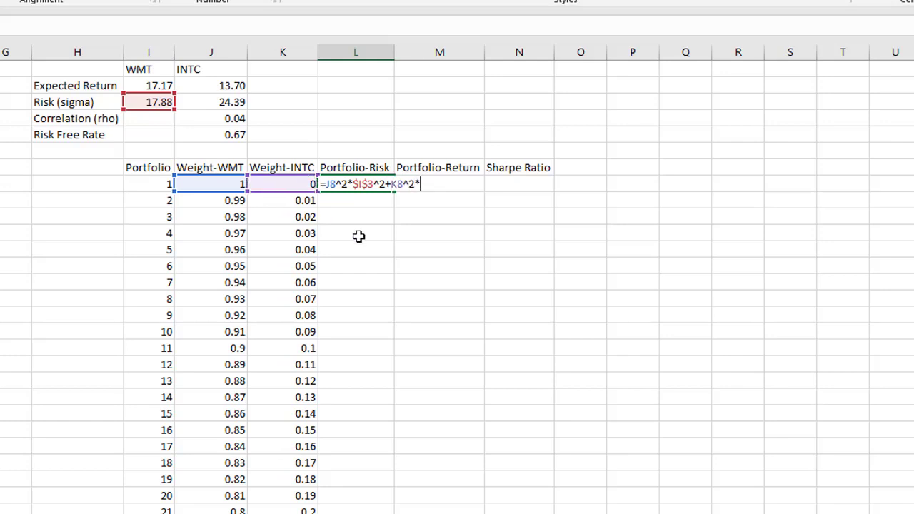
click(234, 102)
key(F4)
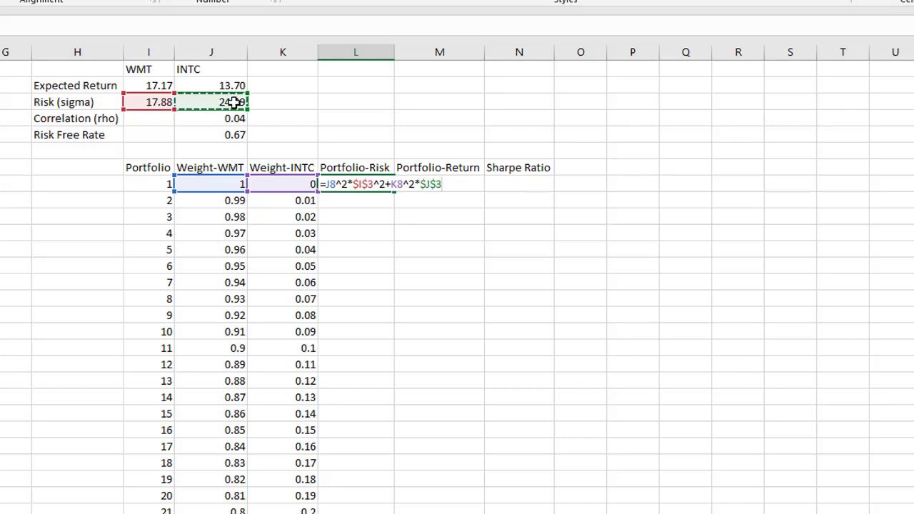
text(^)
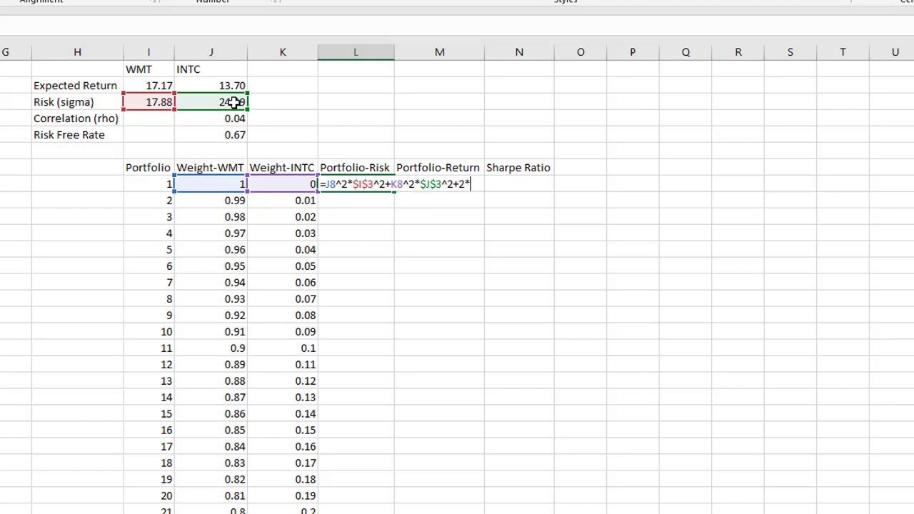
text(2+2*)
Add the 2·weights·risks·correlation cross term and wrap it in SQRT, giving 17.88
click(213, 183)
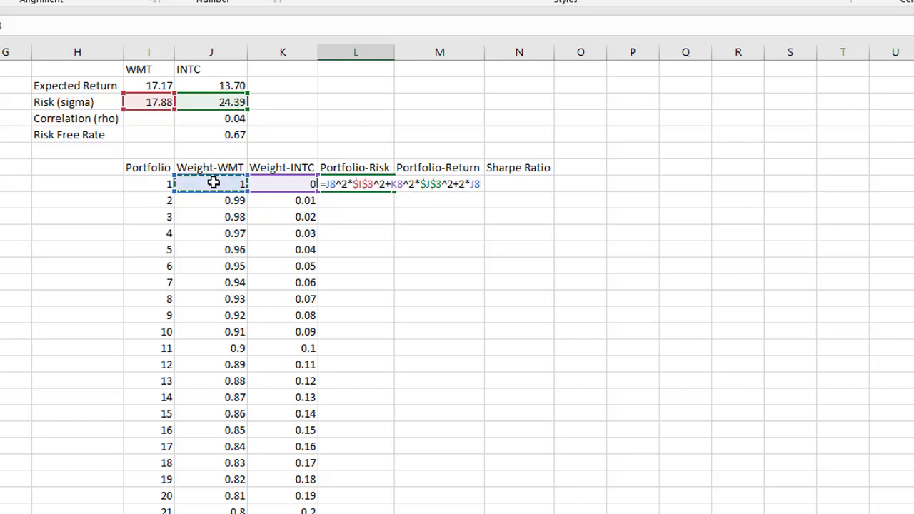
text(*)
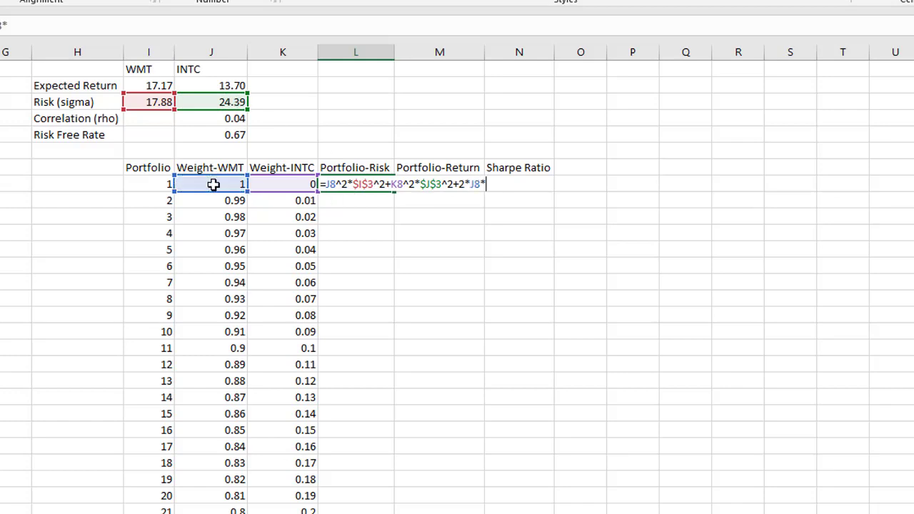
click(278, 184)
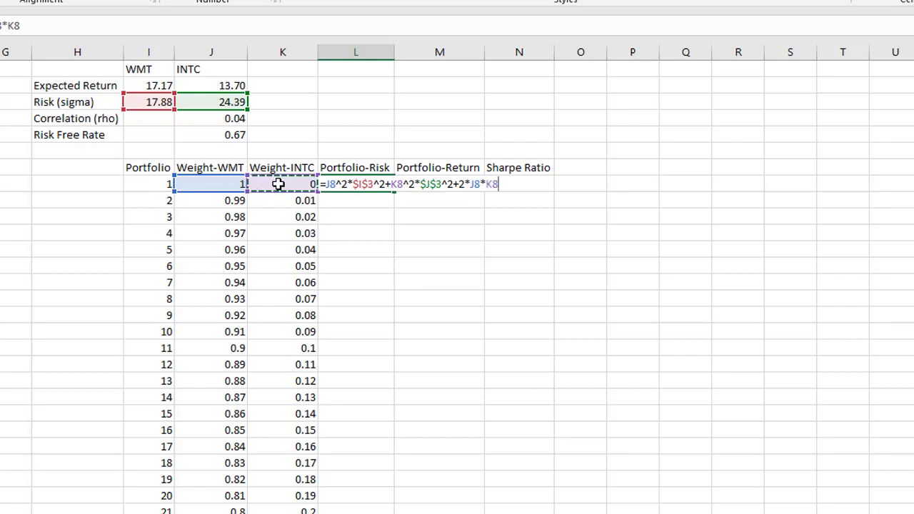
text(*)
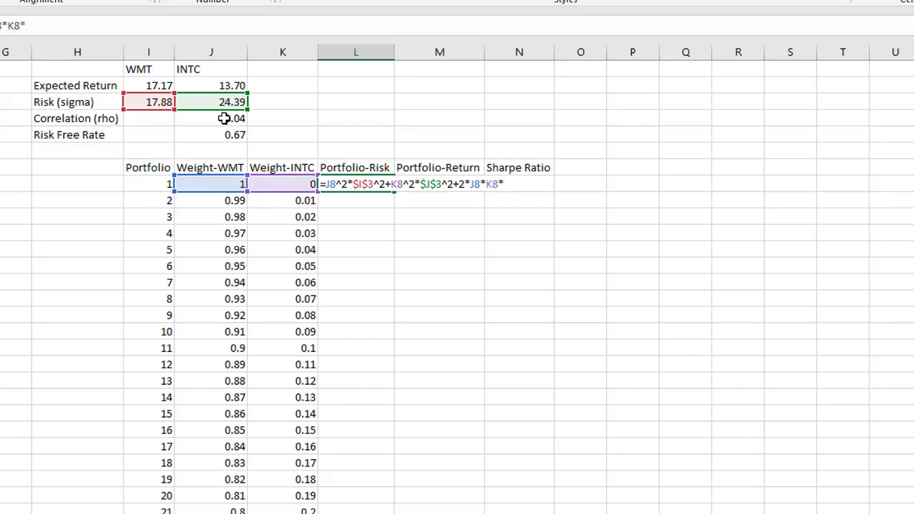
click(159, 103)
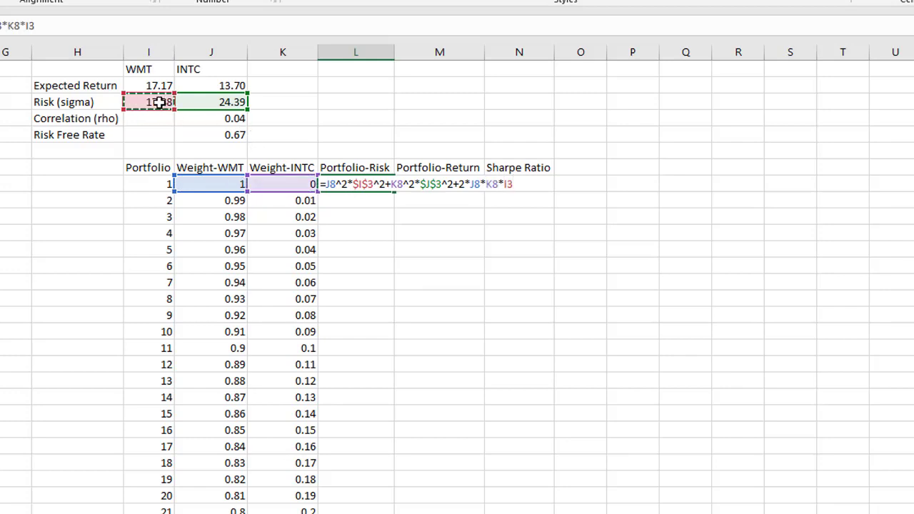
key(F4)
text(*)
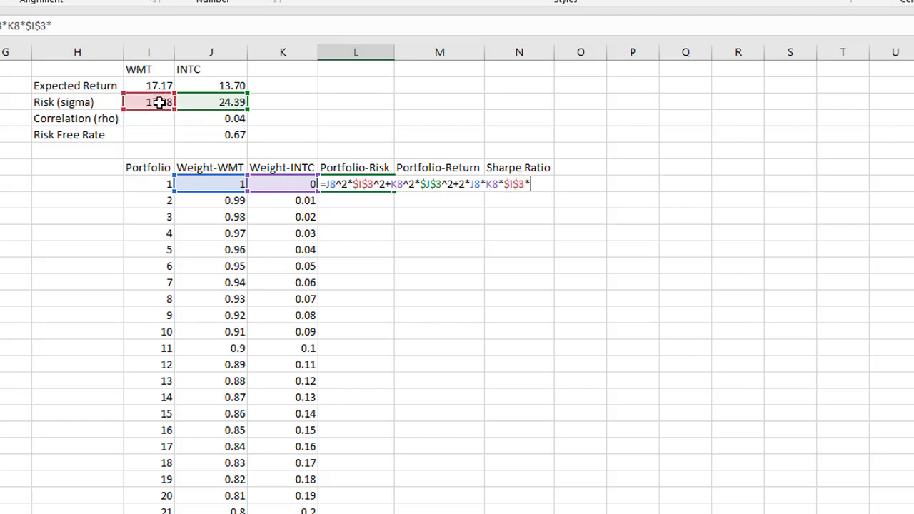
click(230, 102)
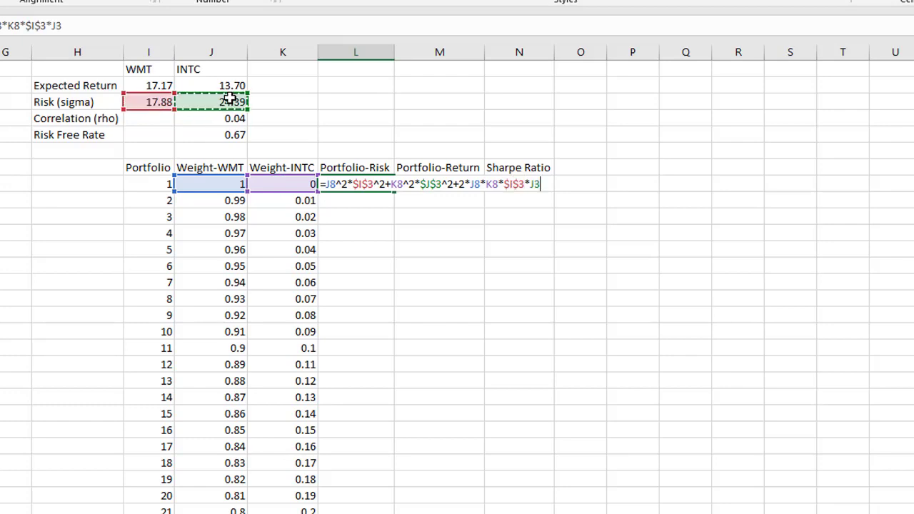
key(F4)
text(*)
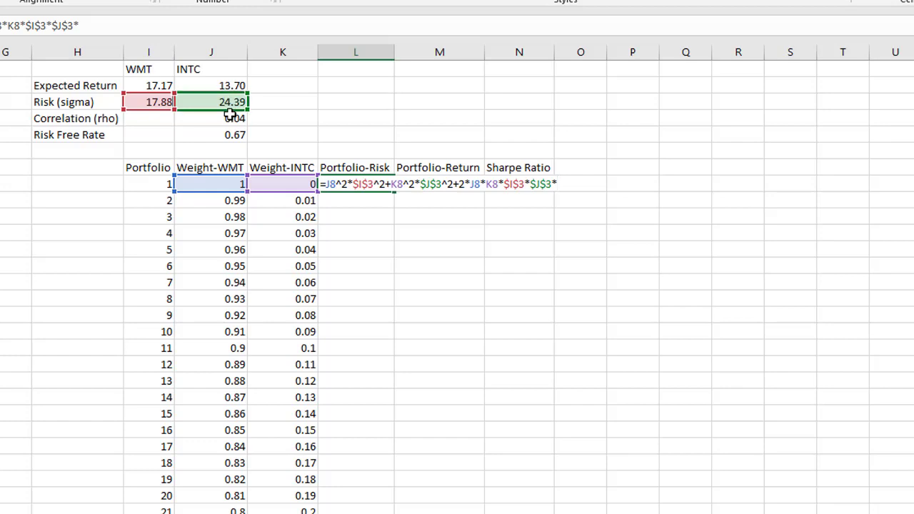
click(229, 119)
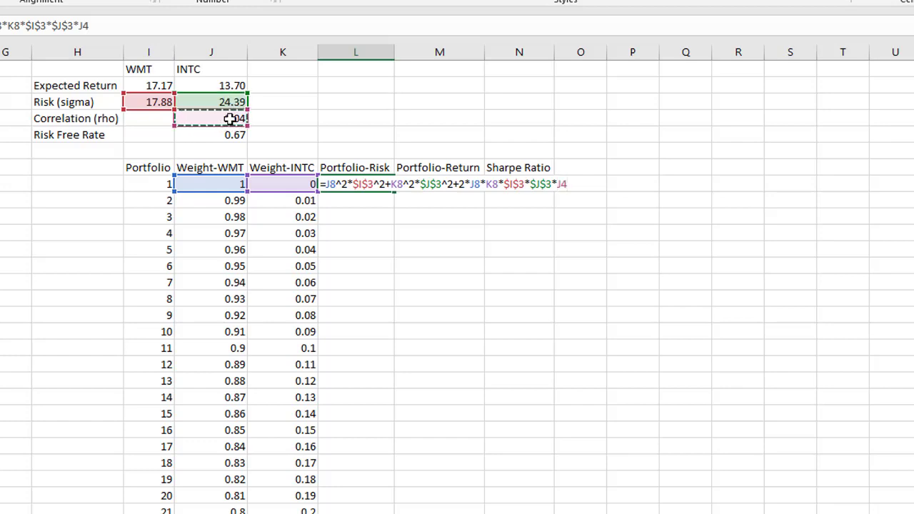
key(F4)
text())
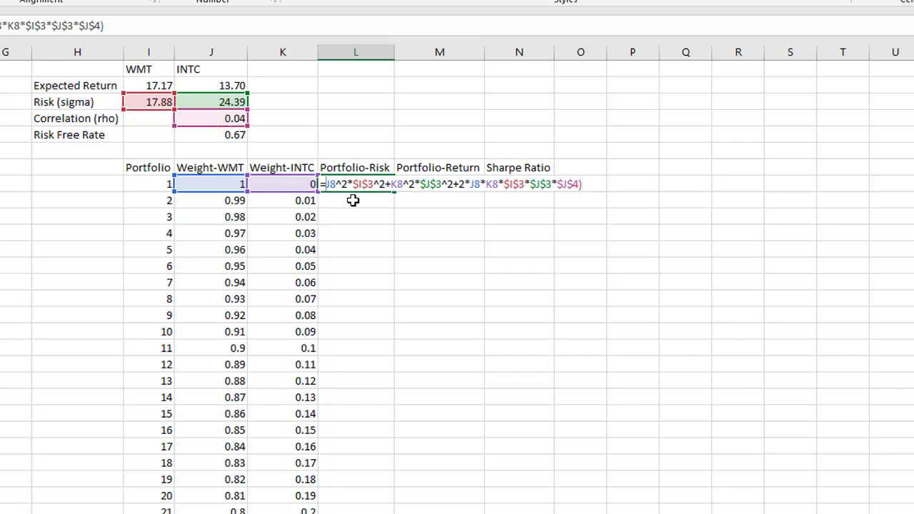
text(()
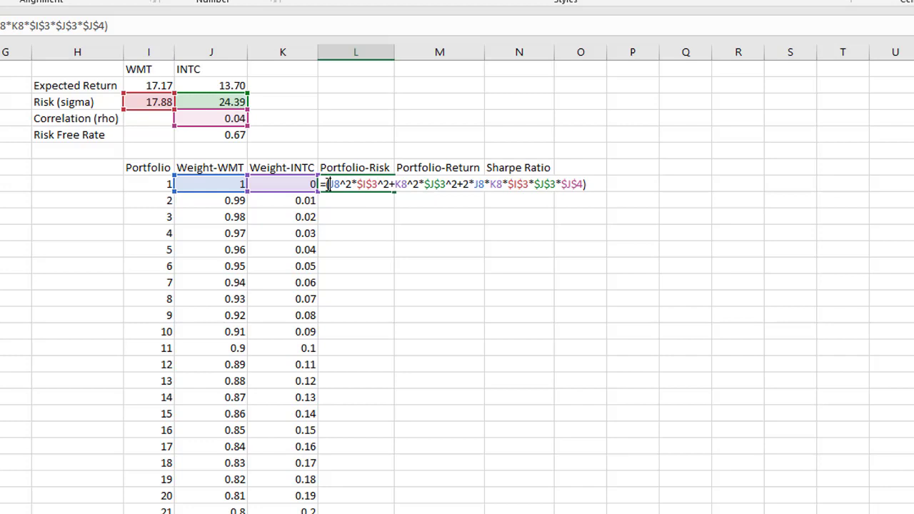
text(sq)
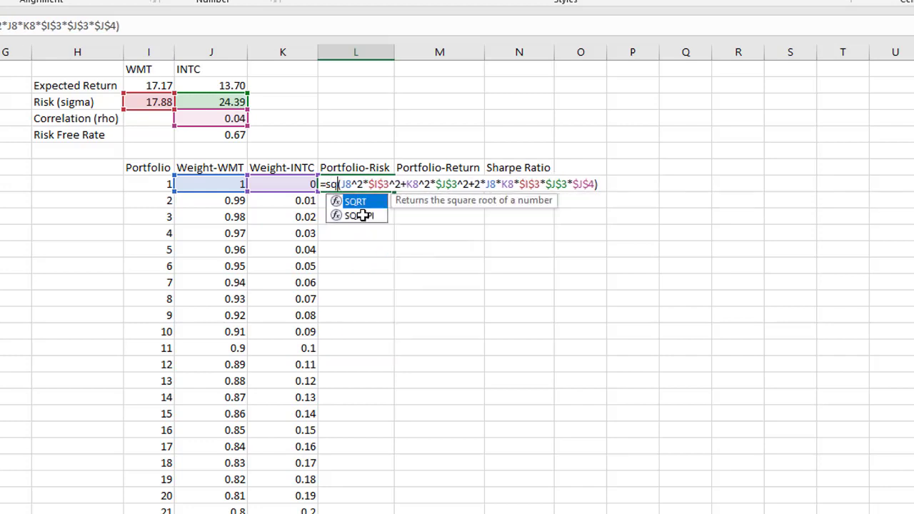
text(rt)
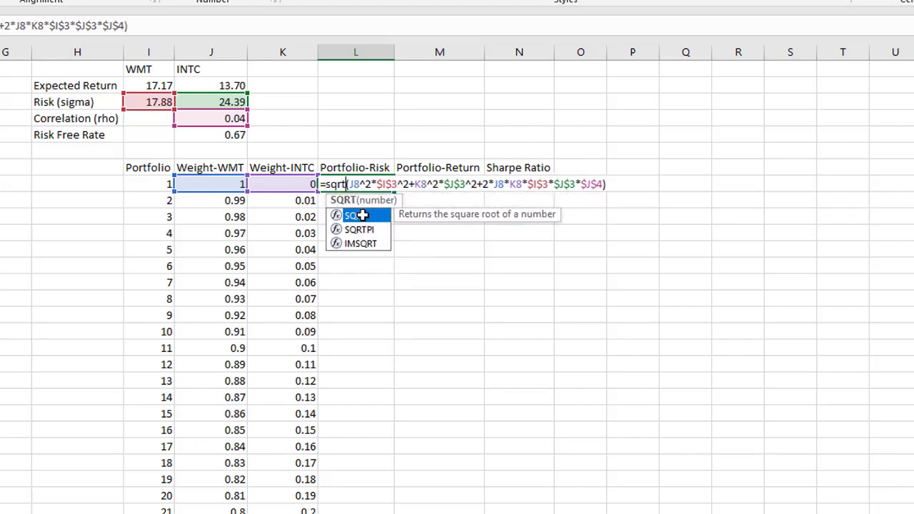
key(Return)
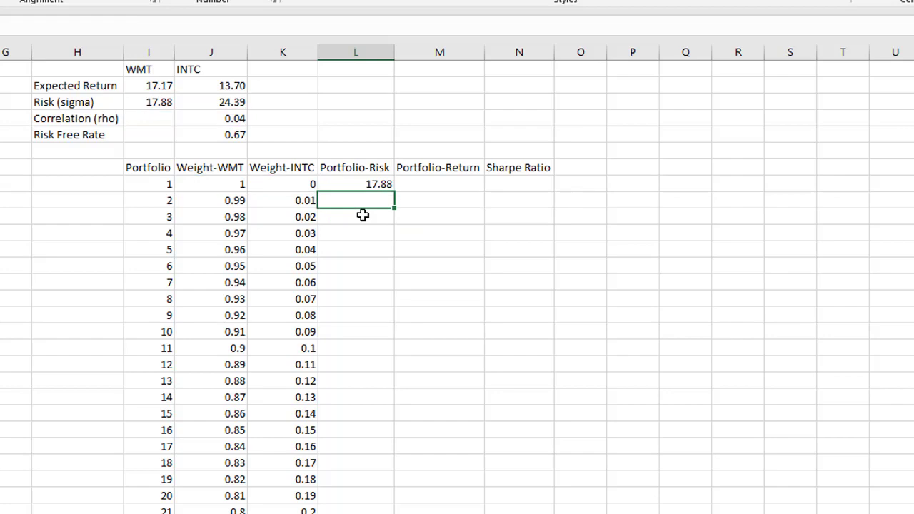
click(376, 184)
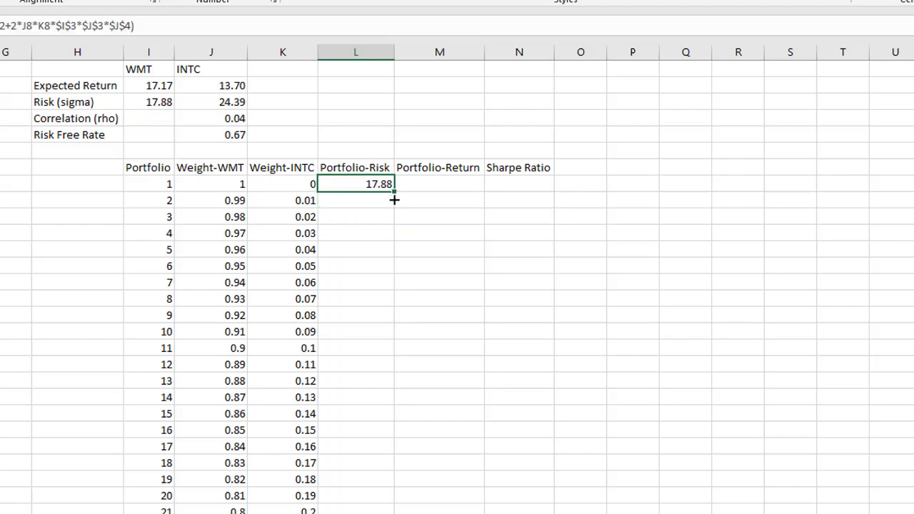
Fill the Portfolio-Risk formula from L8 down through every portfolio row
drag(394, 200, 394, 513)
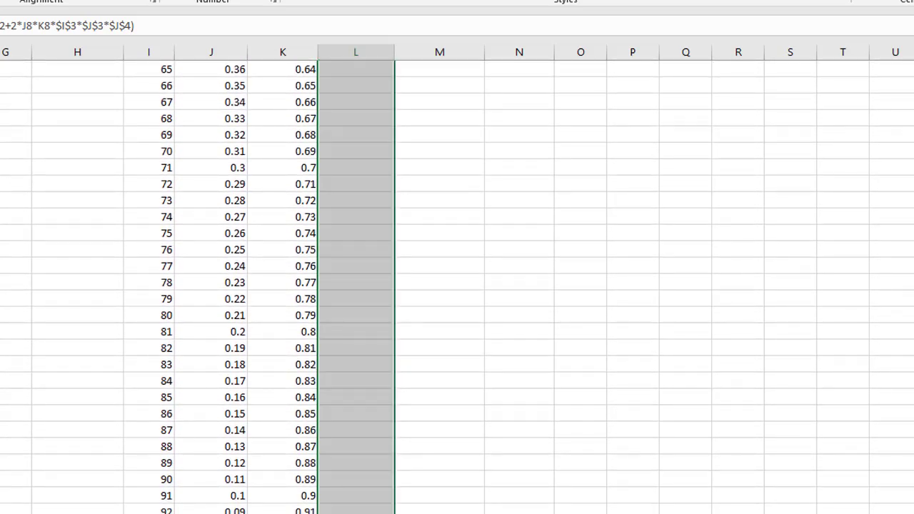
scroll(457, 286, up, 18)
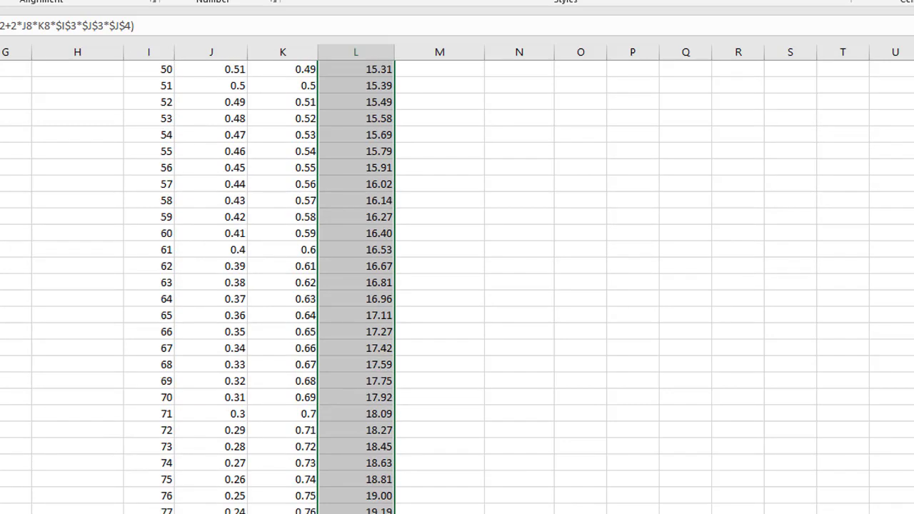
scroll(457, 285, up, 6)
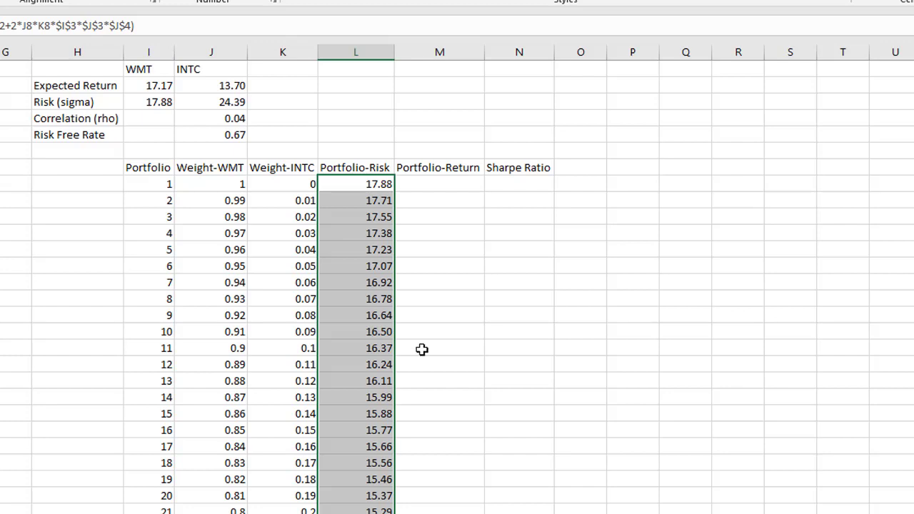
Enter =J8*$I$2+K8*$J$2 in M8 for portfolio 1's return of 17.17
click(452, 184)
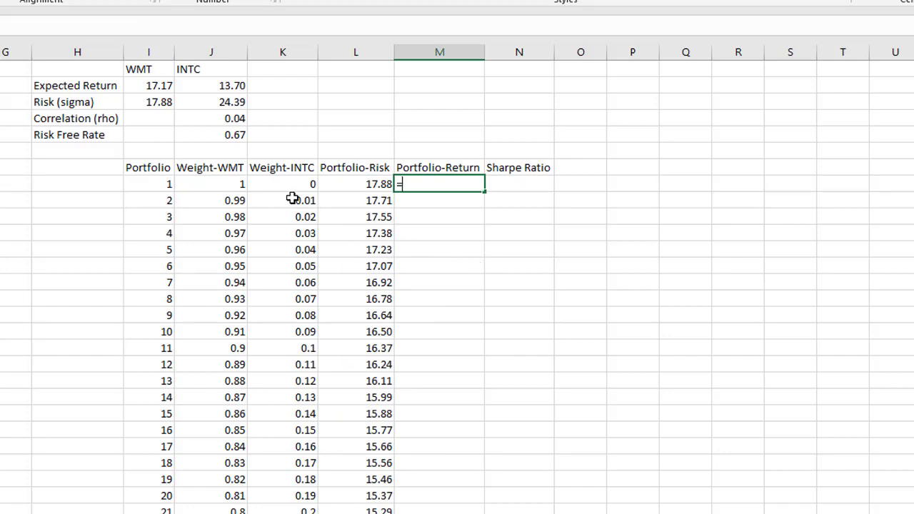
click(234, 183)
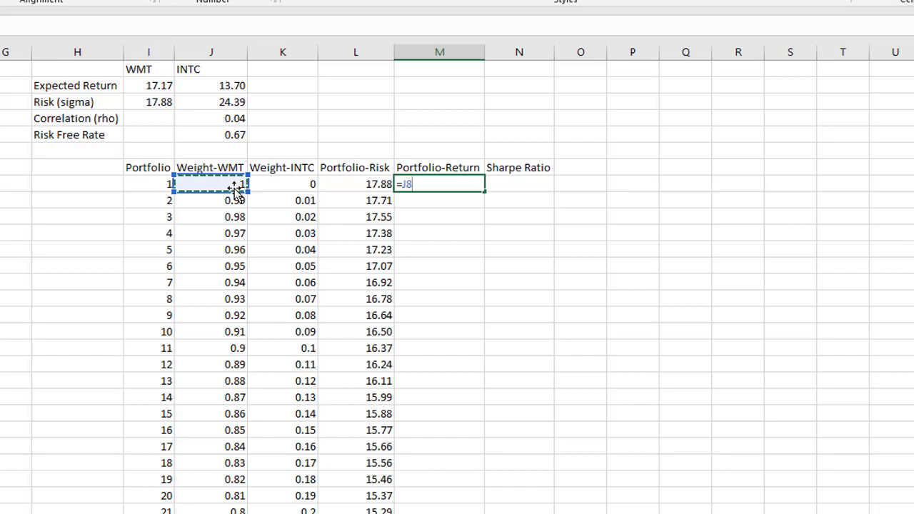
text(*)
click(149, 85)
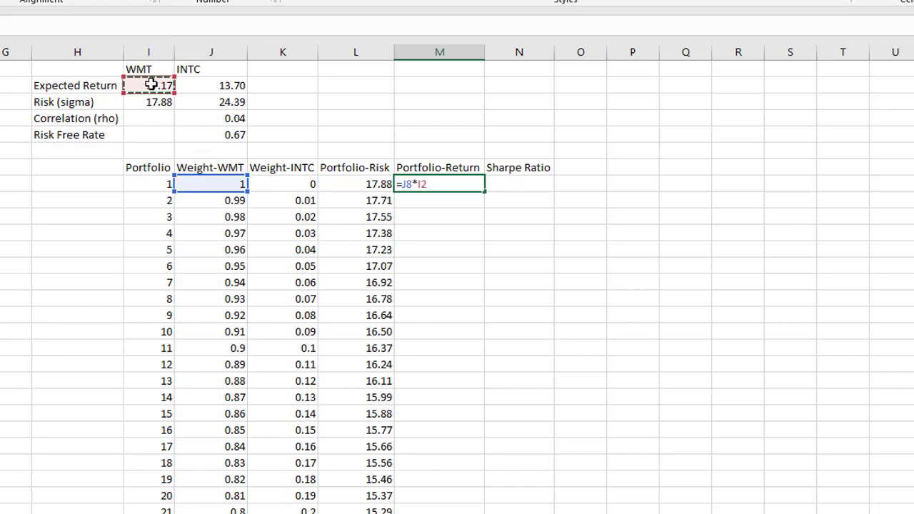
key(F4)
text(+)
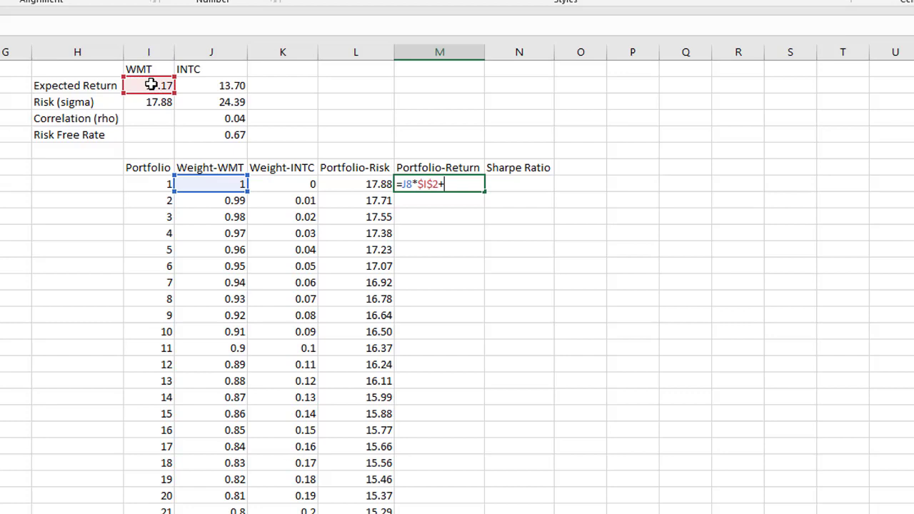
click(283, 183)
text(*)
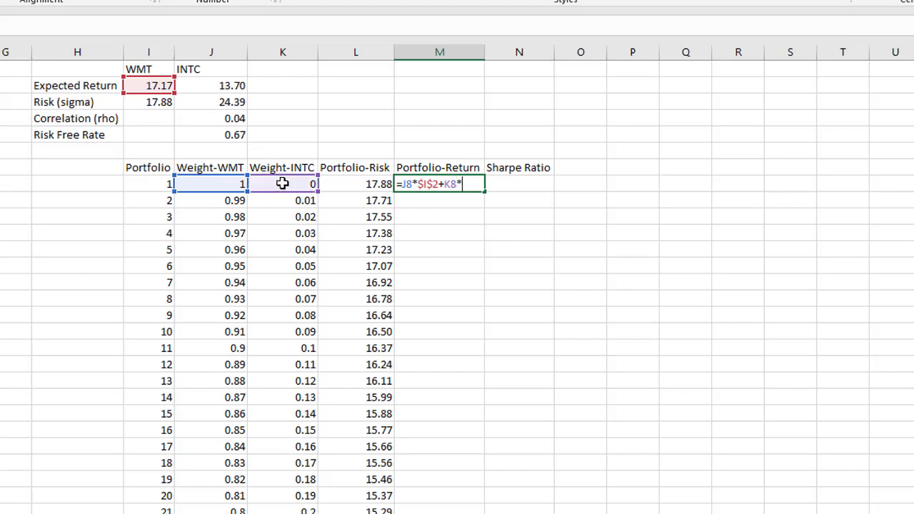
click(236, 84)
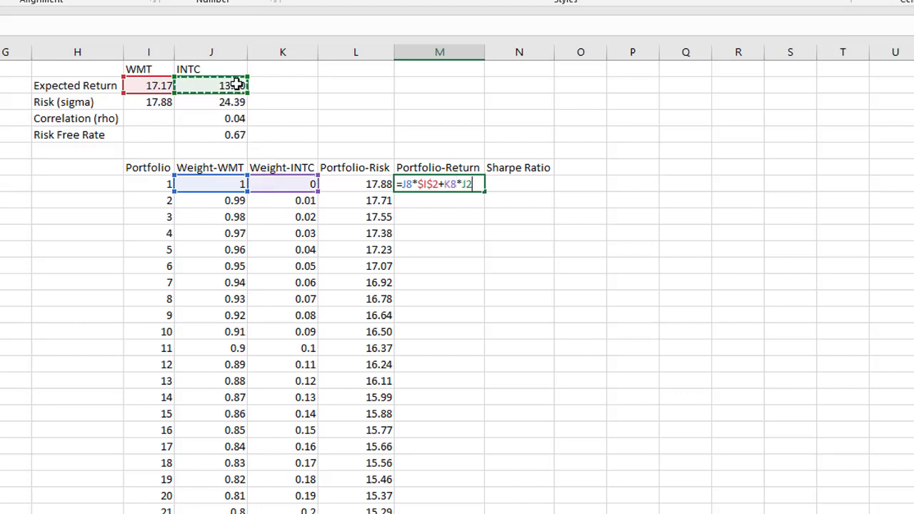
key(F4)
key(Return)
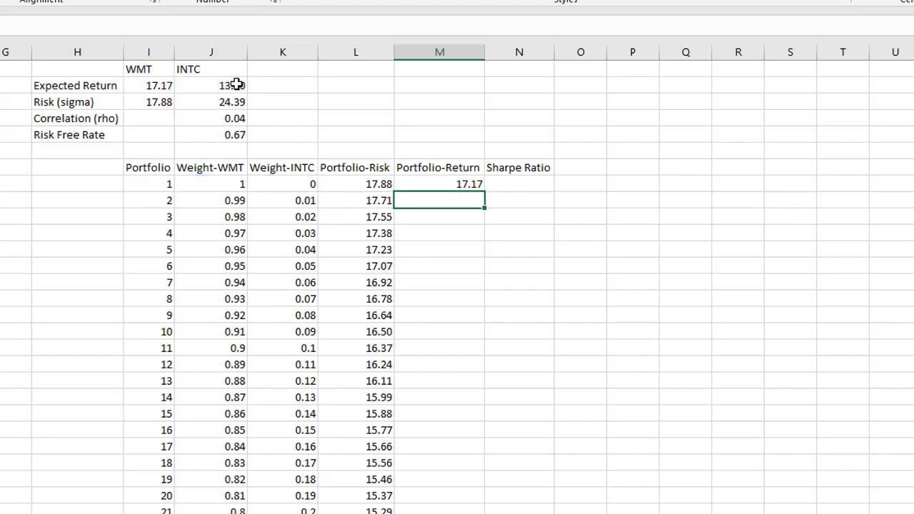
Copy the Portfolio-Return formula from M8 down to all portfolio rows
click(479, 187)
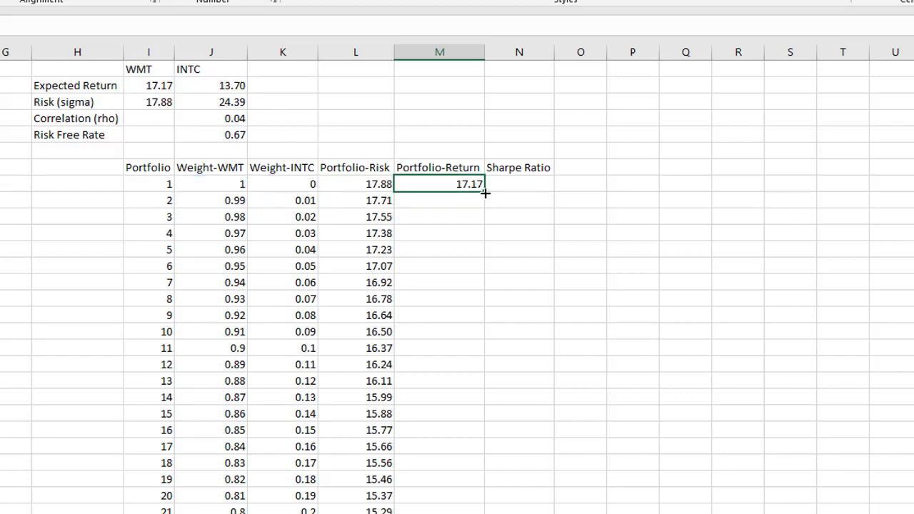
drag(483, 193, 478, 513)
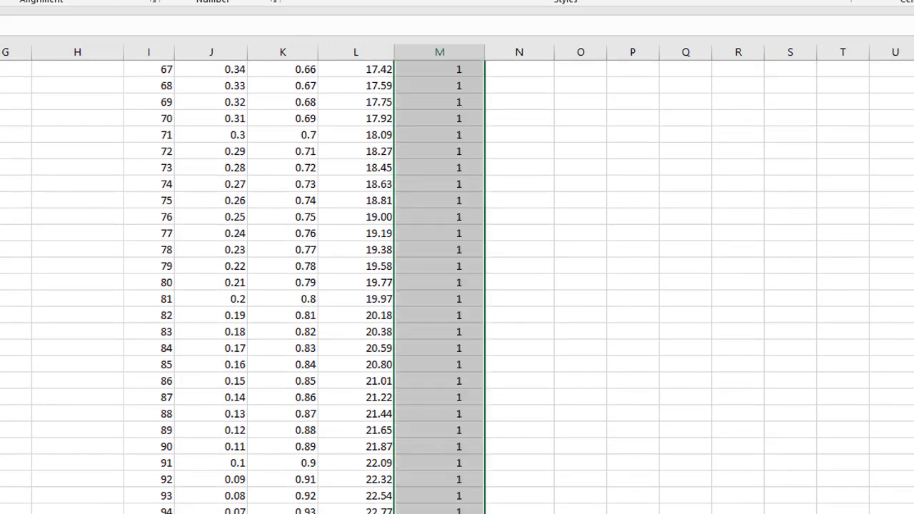
scroll(322, 286, up, 17)
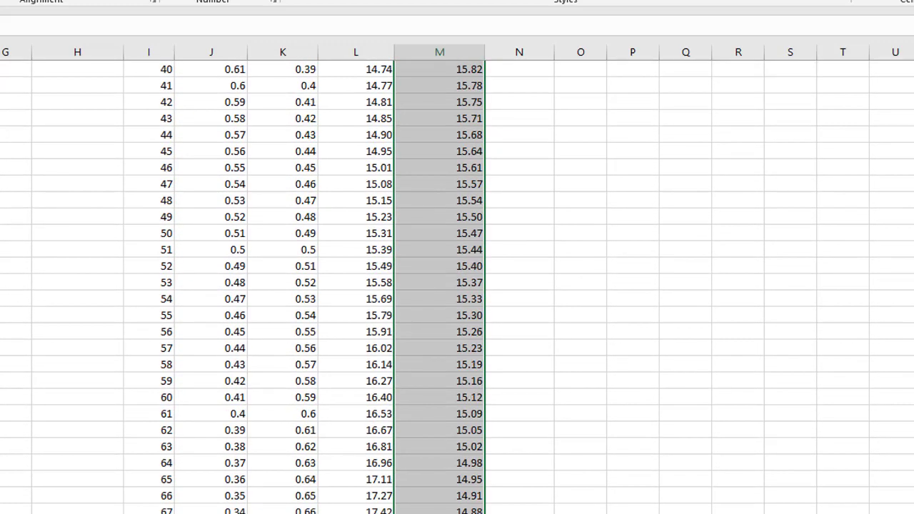
scroll(457, 350, up, 7)
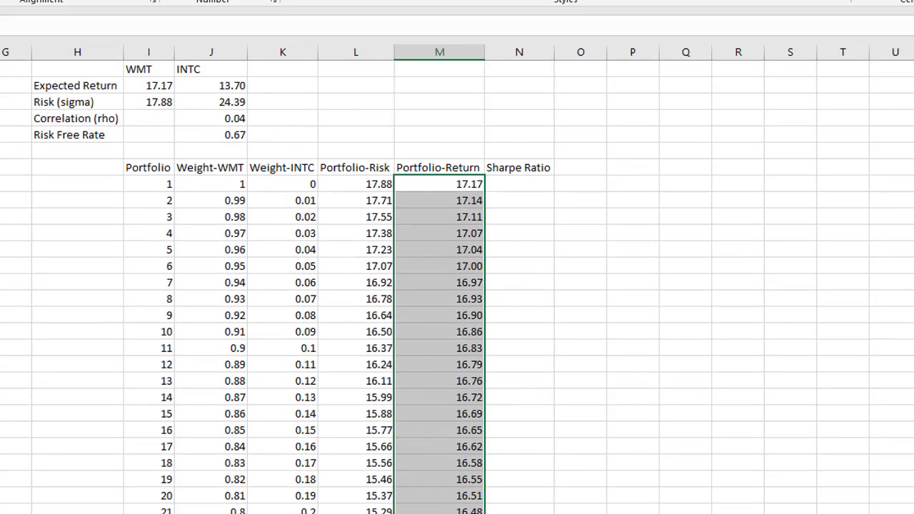
click(463, 185)
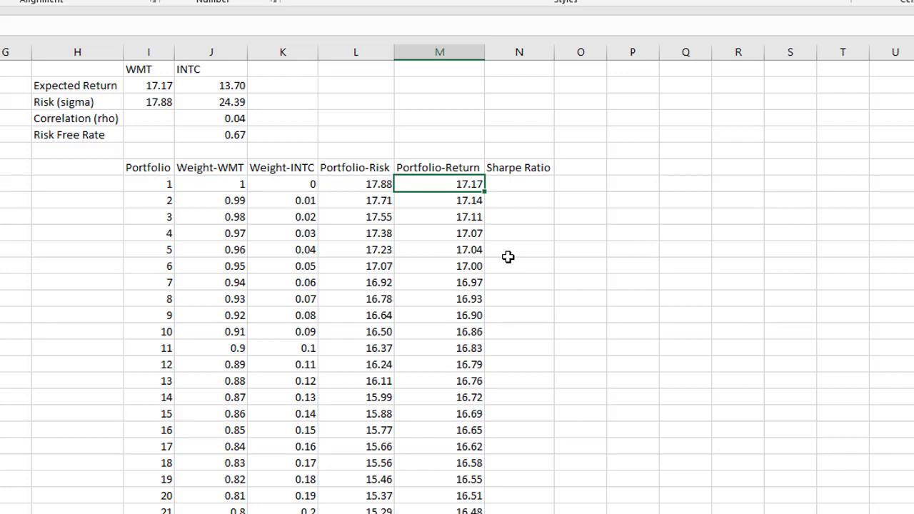
Enter =(M8-$J$5)/L8 in N8, giving portfolio 1 a Sharpe ratio of 0.923223891
key(Right)
text(=)
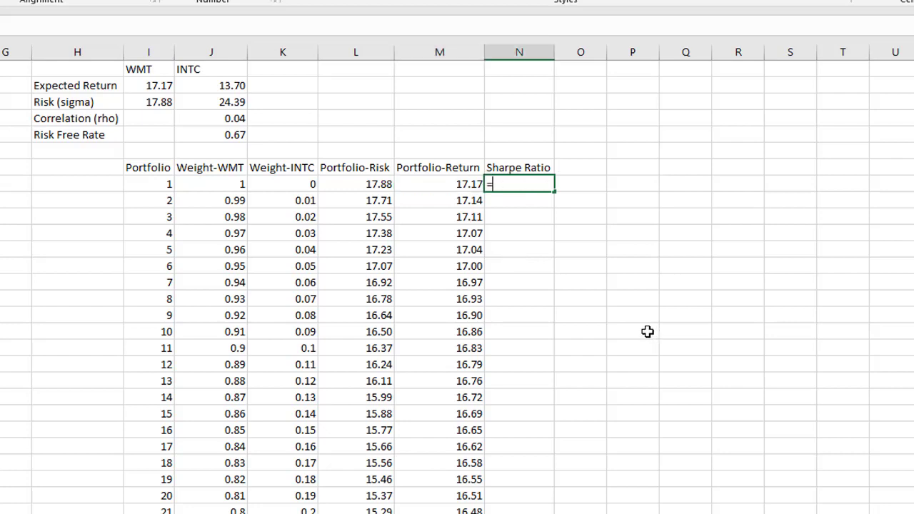
text(()
click(453, 184)
text(-)
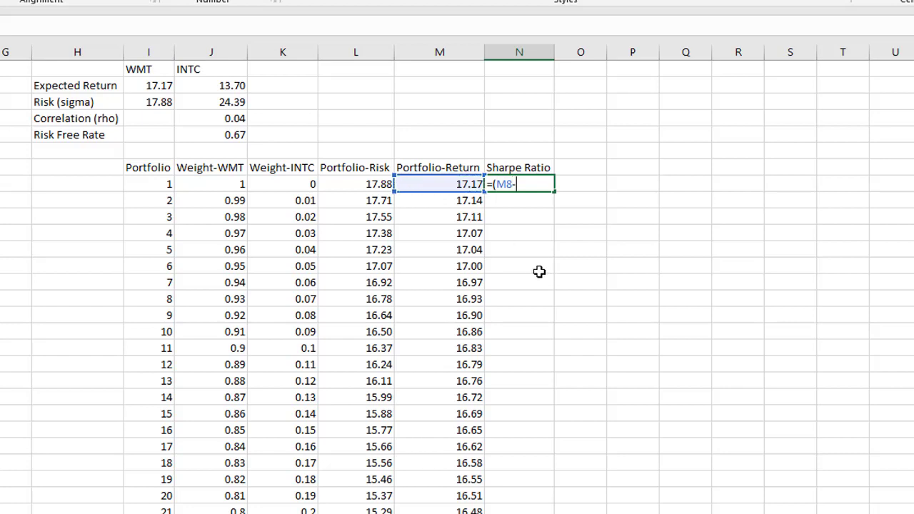
click(219, 134)
key(F4)
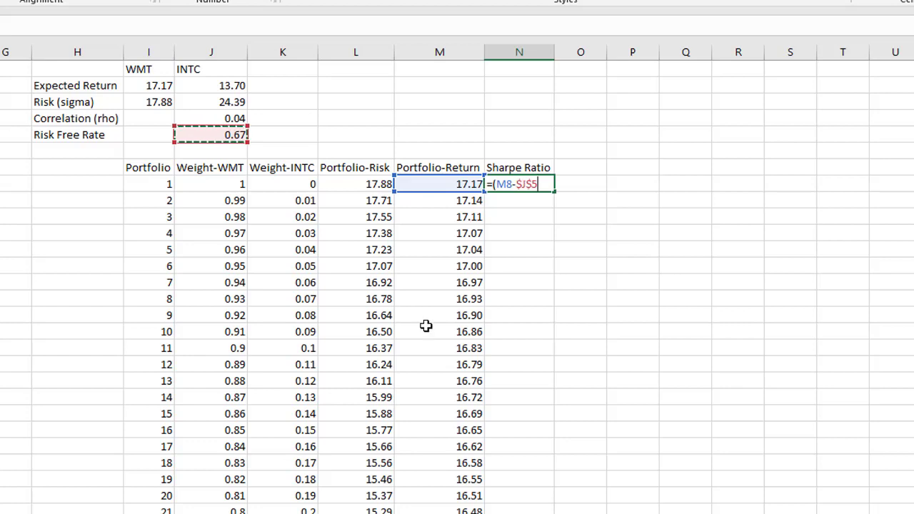
text()/)
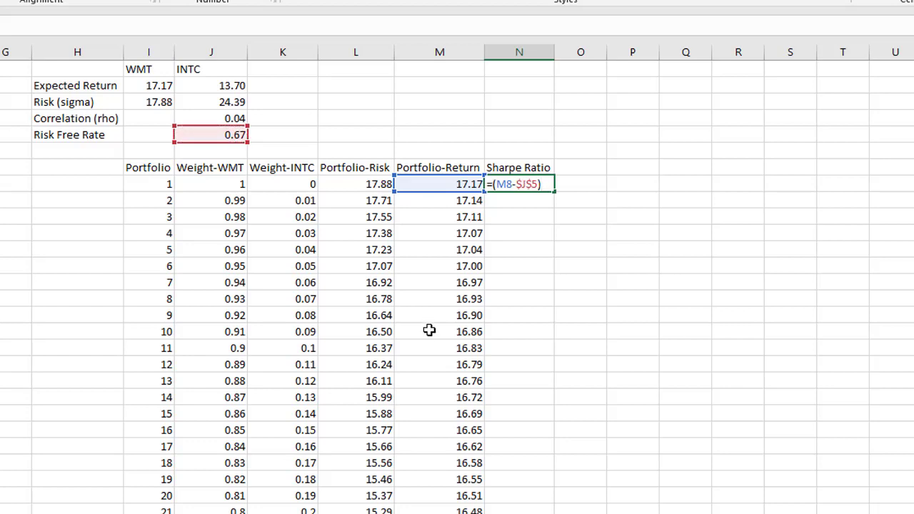
click(371, 184)
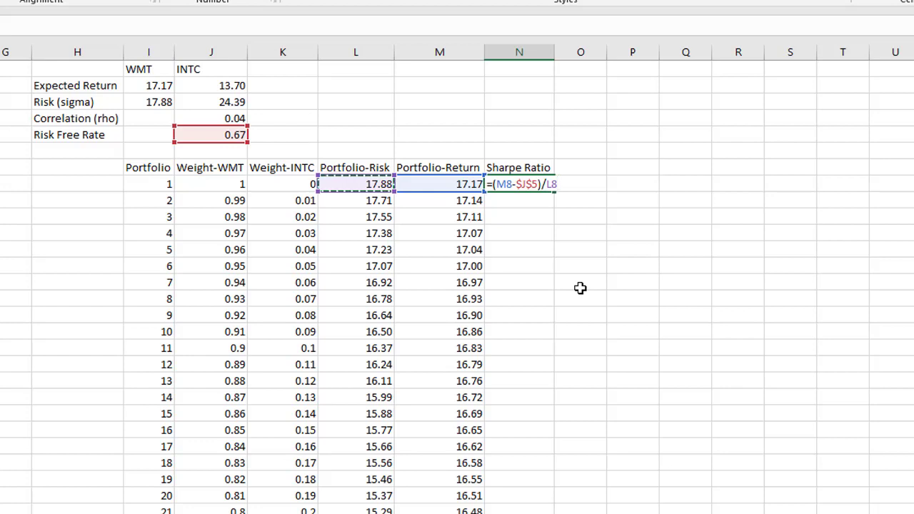
key(Return)
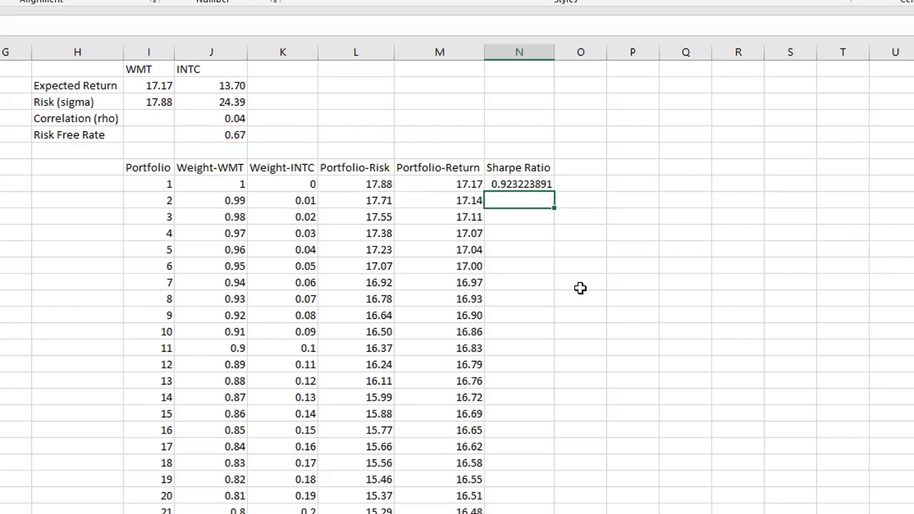
Copy the Sharpe Ratio formula from N8 down column N for all portfolios
click(537, 185)
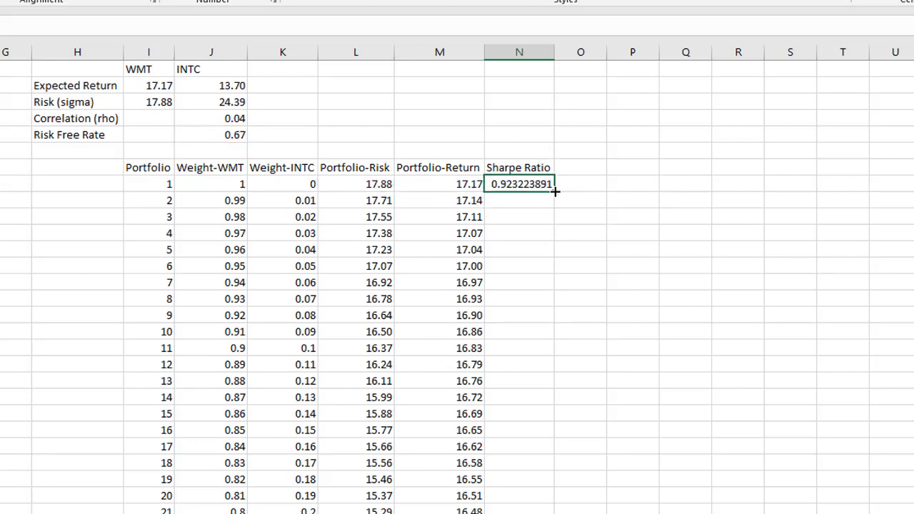
drag(555, 191, 555, 513)
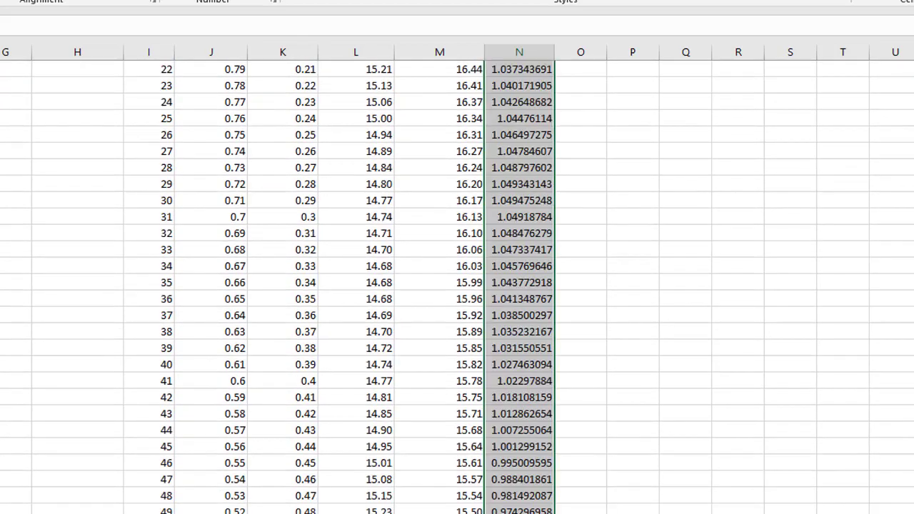
scroll(457, 286, up, 2)
scroll(457, 286, up, 5)
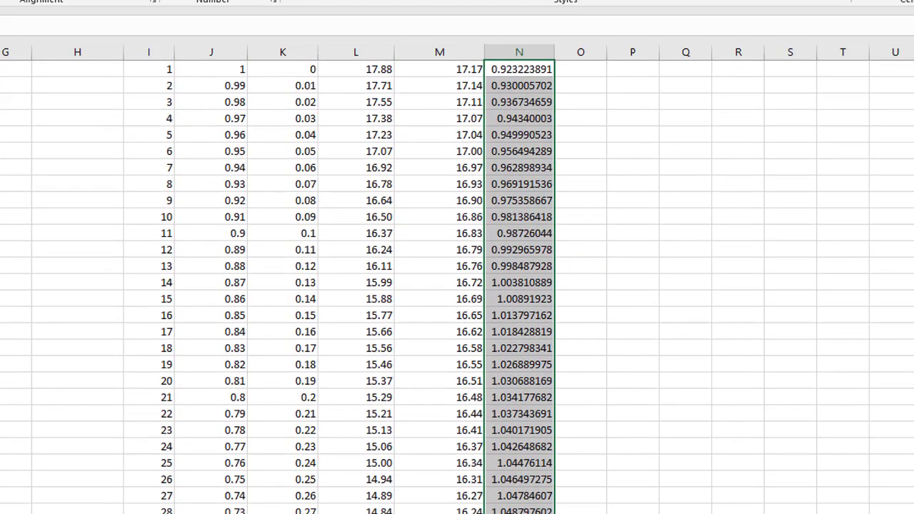
scroll(457, 286, up, 1)
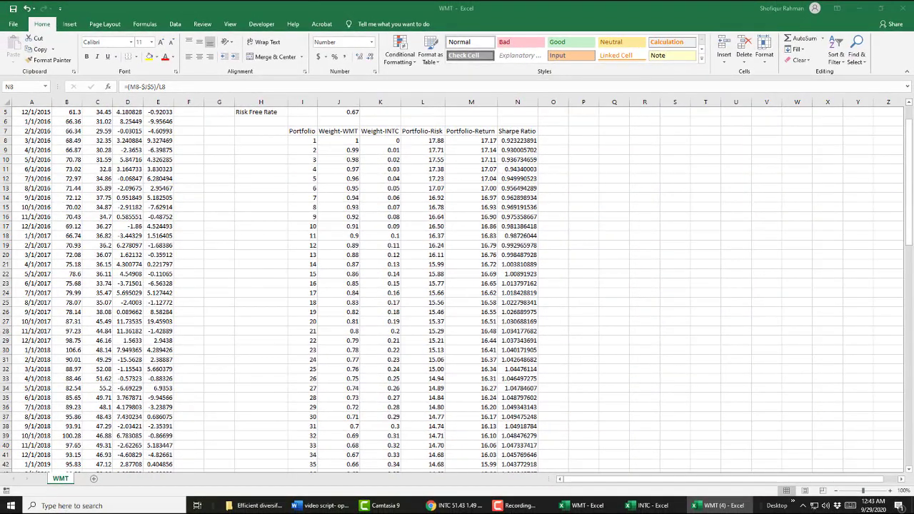
Fill portfolio 30's row I37:N37 in yellow as the top Sharpe ratio
drag(302, 417, 524, 417)
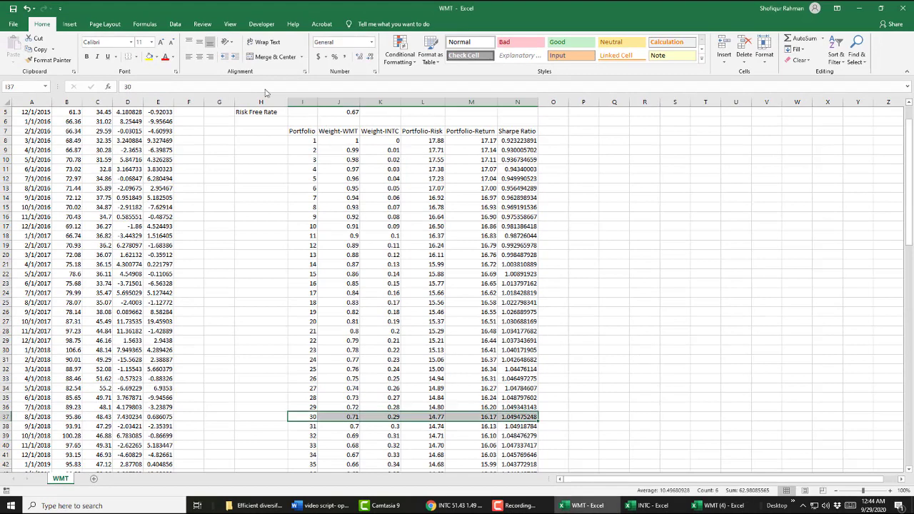
click(149, 56)
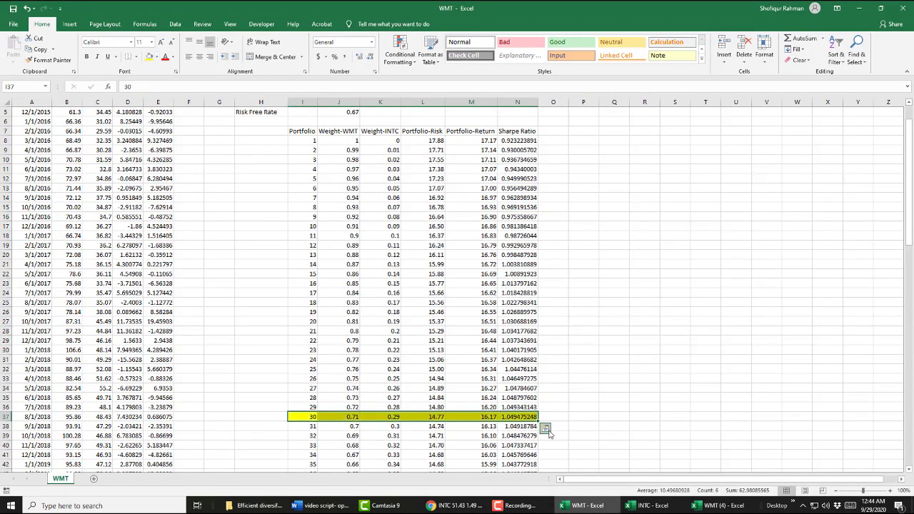
click(565, 447)
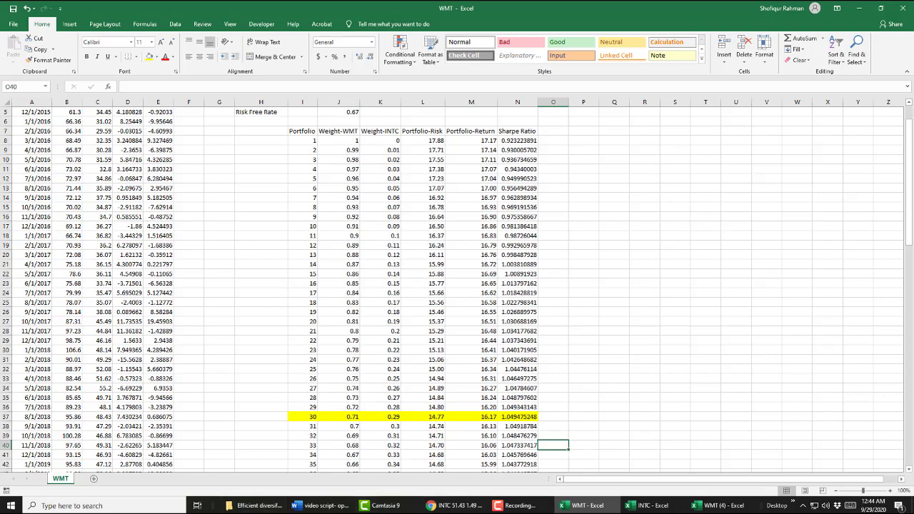
Check the video script document, then return focus to the worksheet
click(320, 506)
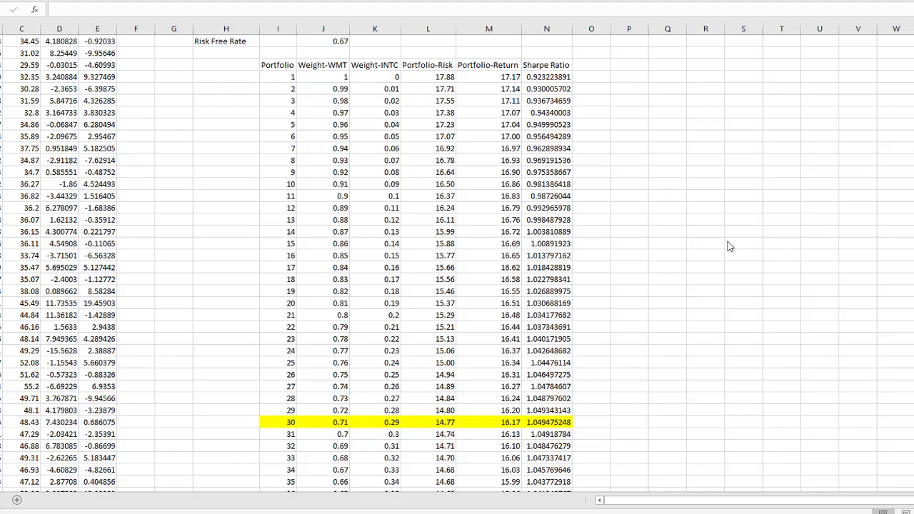
drag(688, 500, 797, 500)
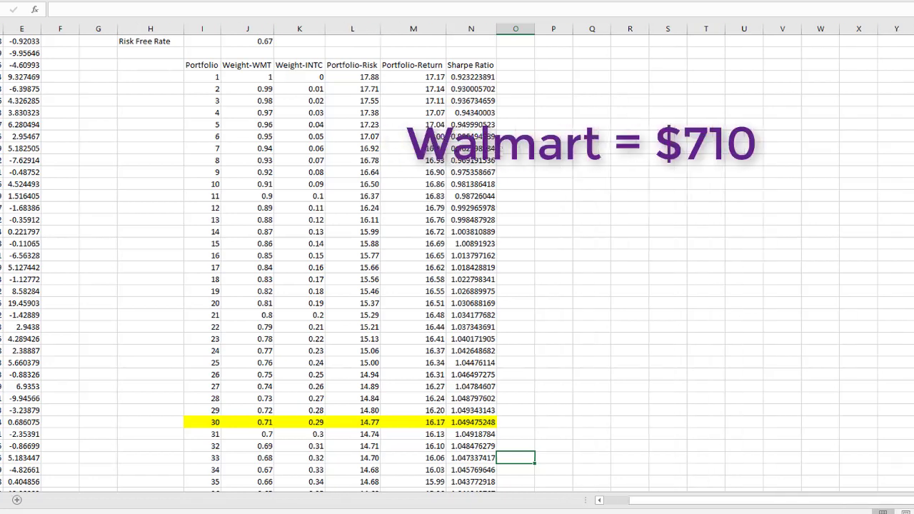
scroll(457, 257, right, 5)
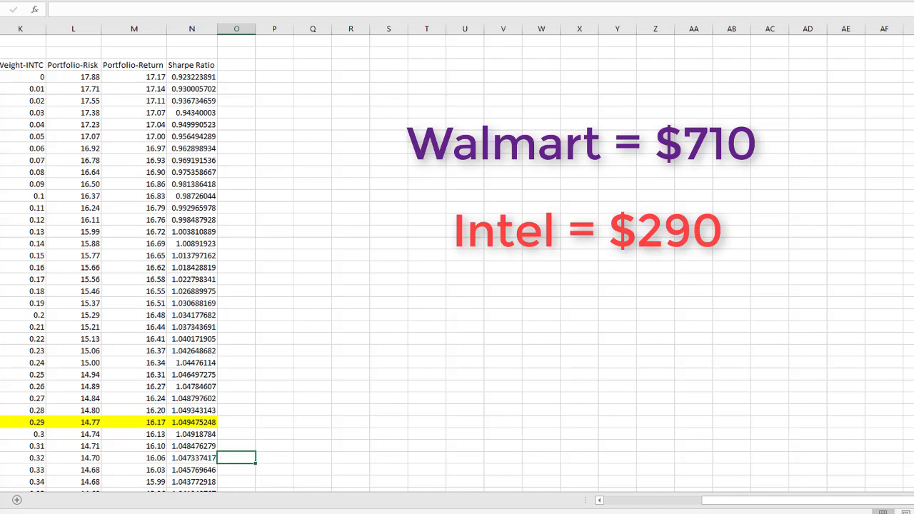
scroll(489, 256, right, 1)
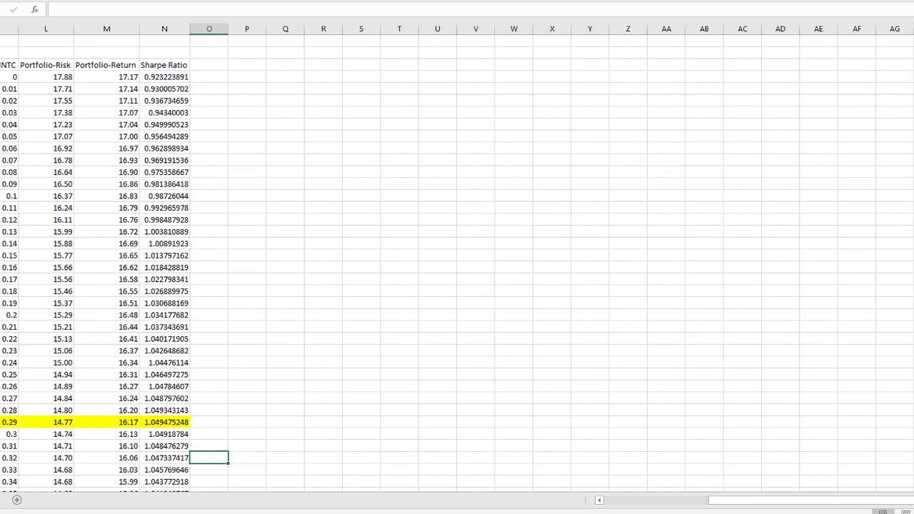
scroll(447, 228, up, 2)
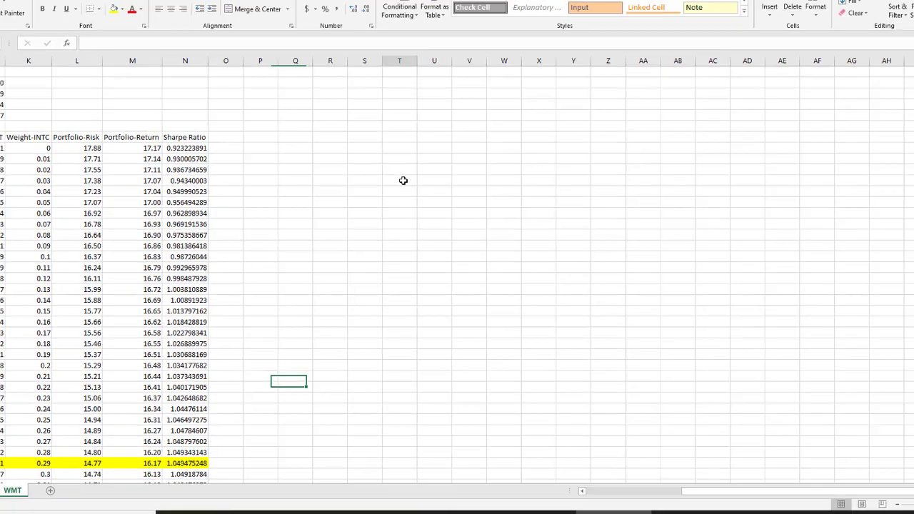
click(400, 160)
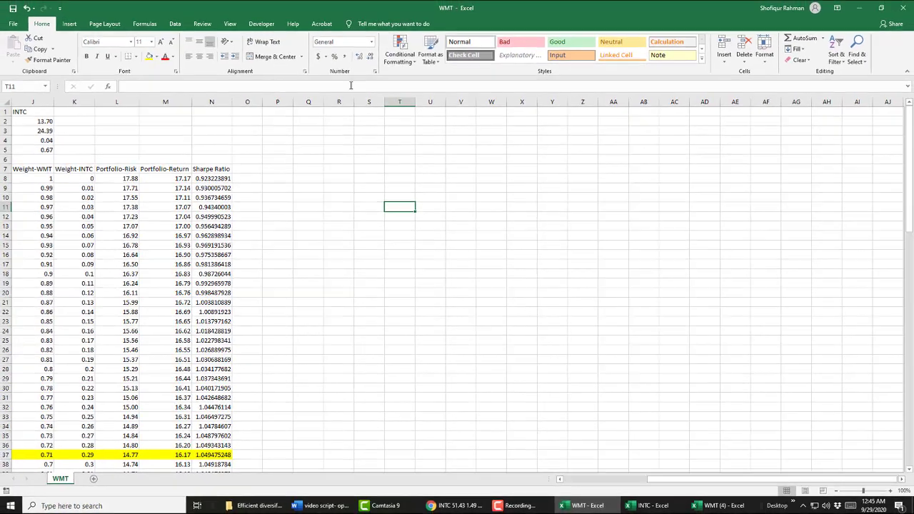
Insert a Scatter with Straight Lines chart of the Portfolio-Risk and Portfolio-Return data
click(69, 24)
drag(116, 178, 182, 507)
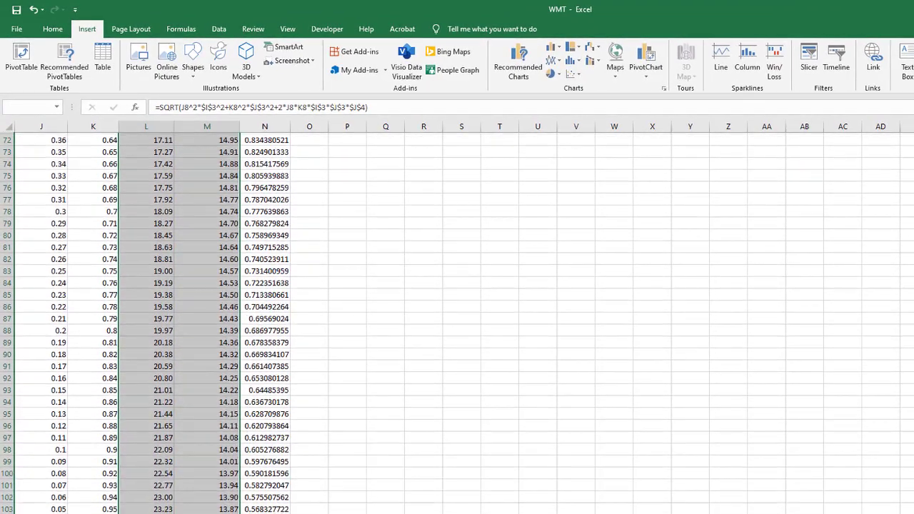
click(573, 73)
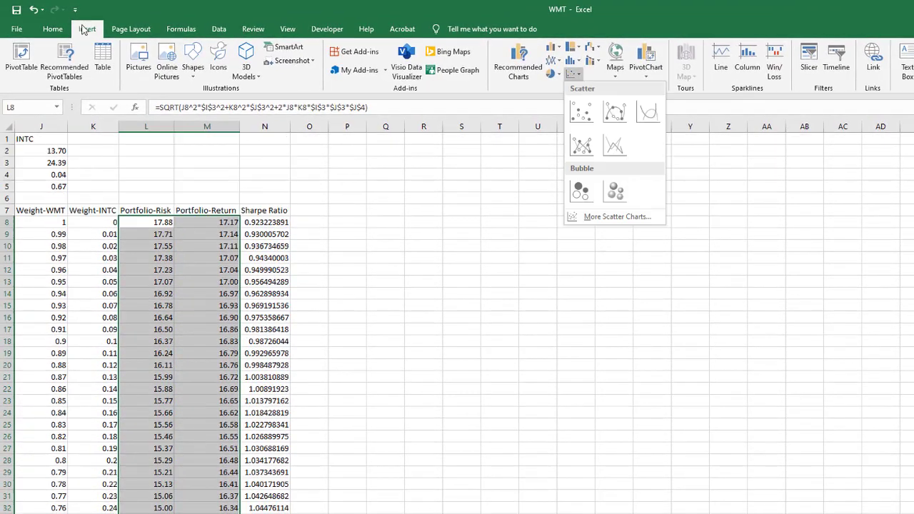
click(563, 105)
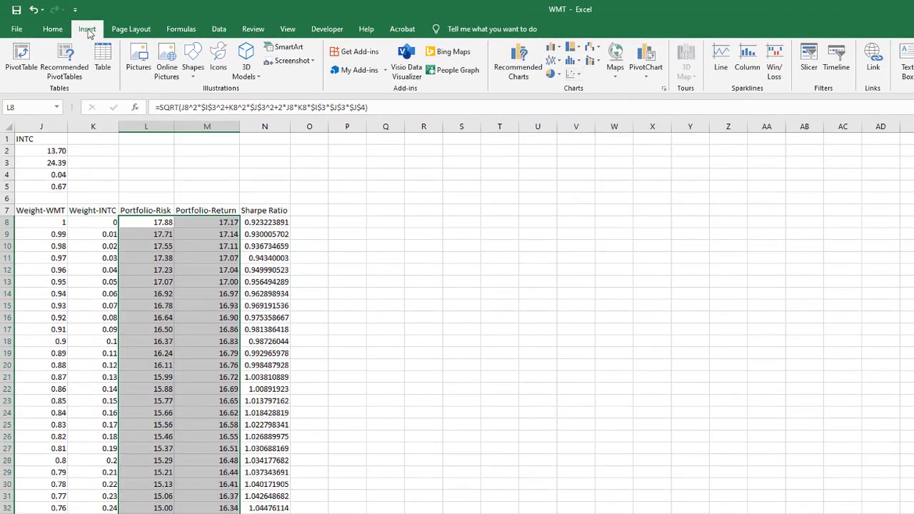
click(575, 74)
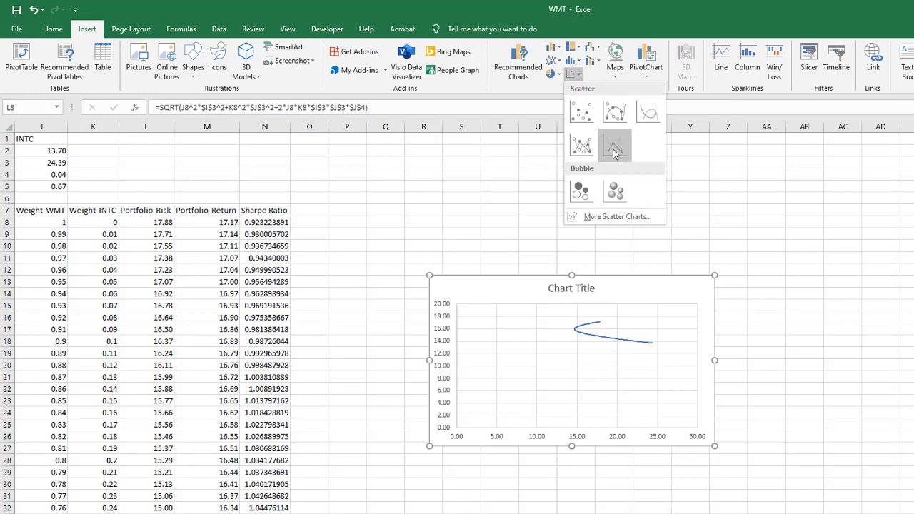
click(615, 150)
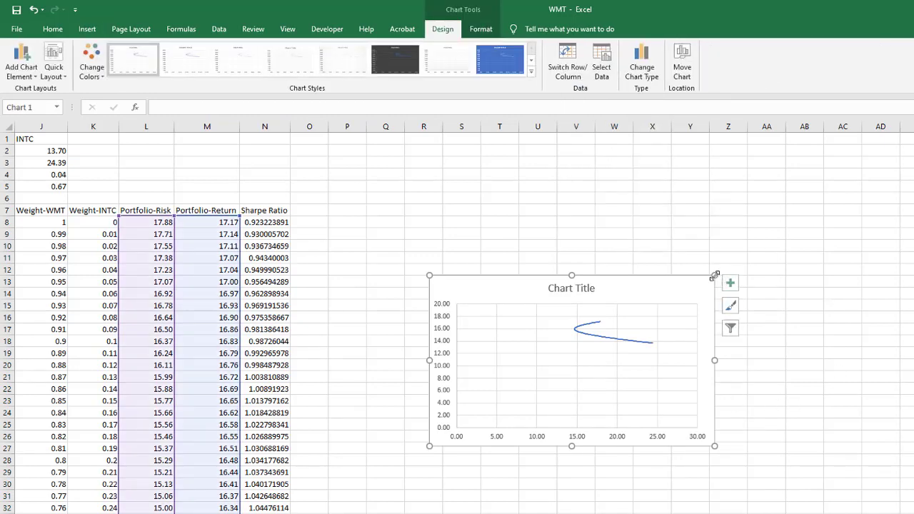
Enlarge the chart and start retitling it Optimal Portfolio
drag(715, 275, 913, 177)
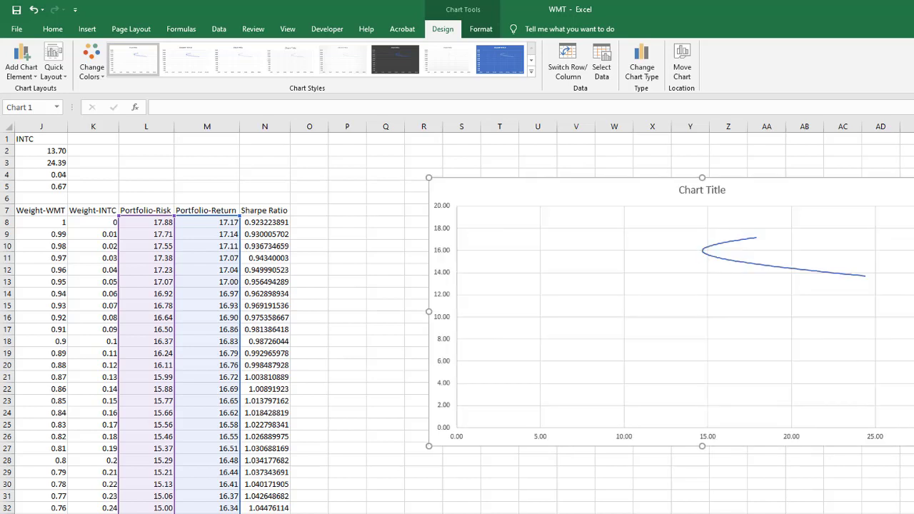
drag(428, 446, 377, 513)
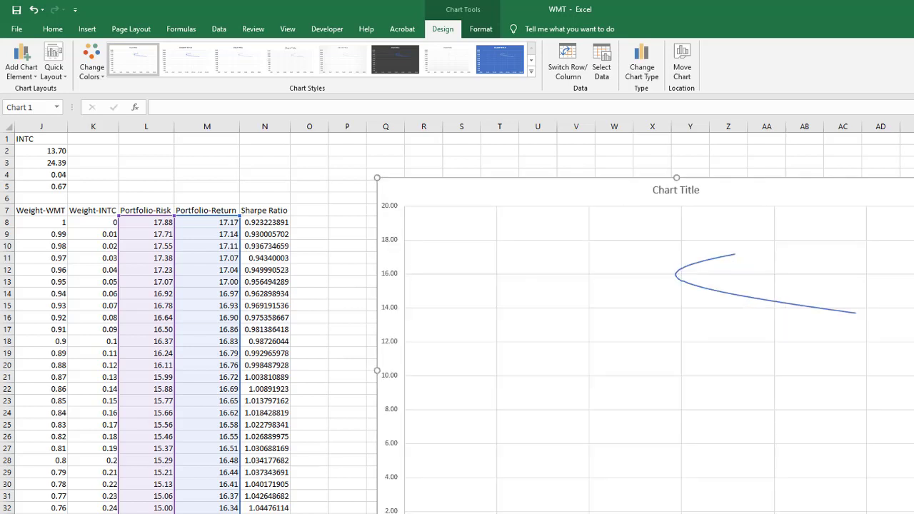
triple_click(681, 191)
text(Op)
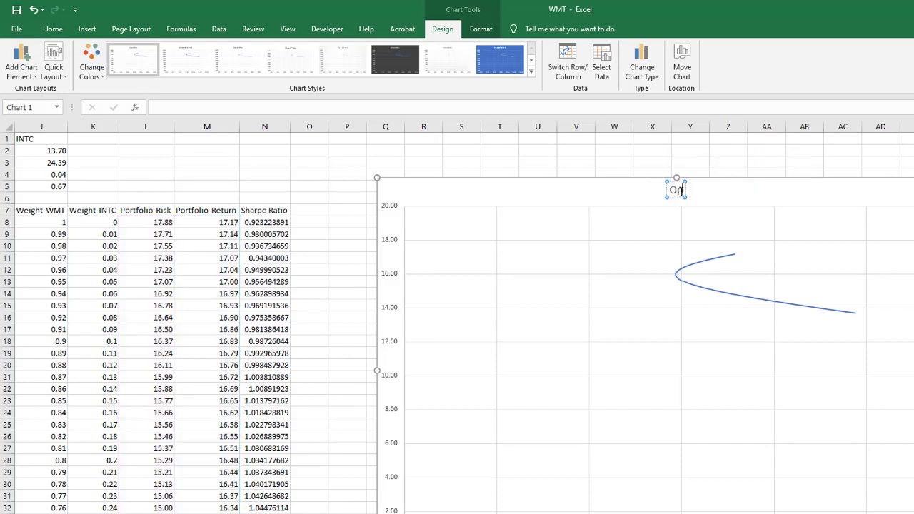
text(timal Portfolio)
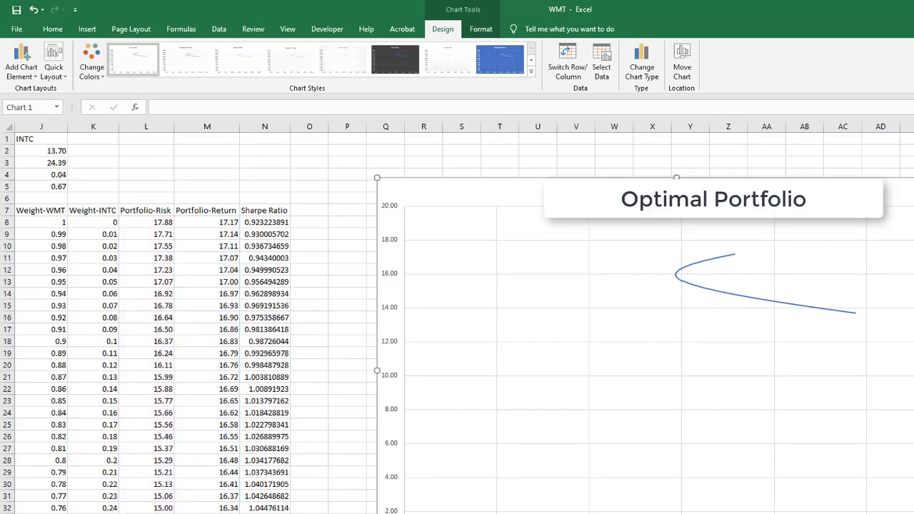
key(Escape)
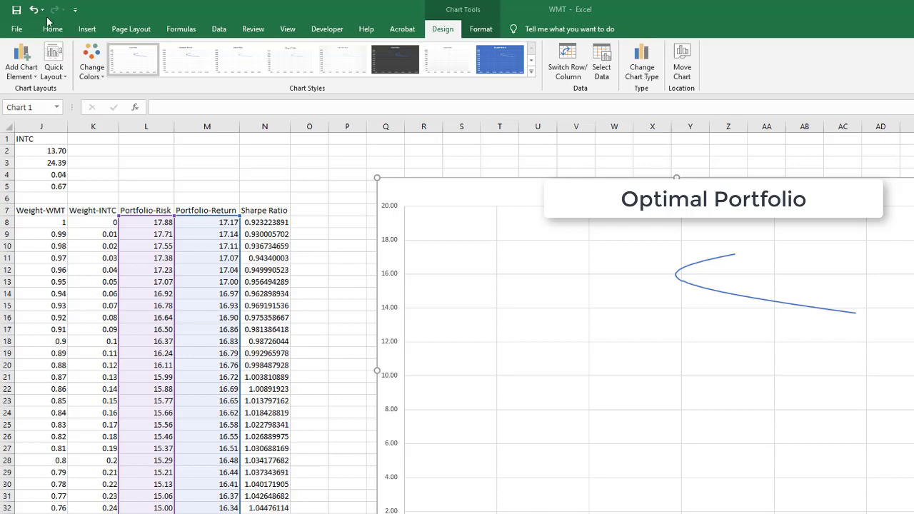
Draw a straight line from near the chart origin touching the frontier near 15 risk, 16 return
click(88, 30)
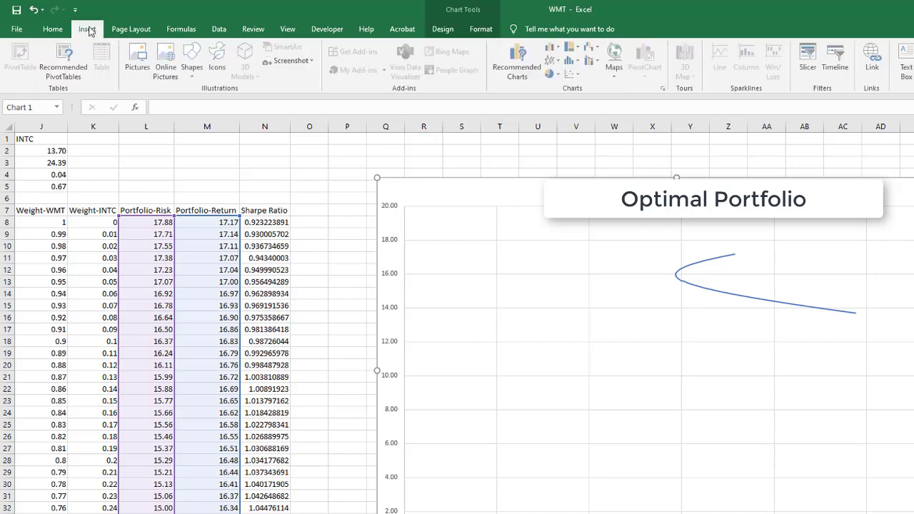
click(193, 71)
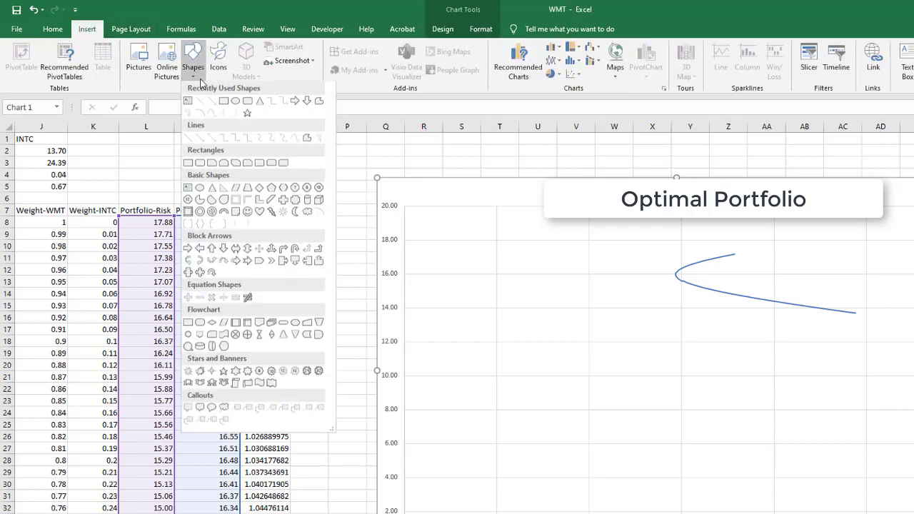
click(200, 102)
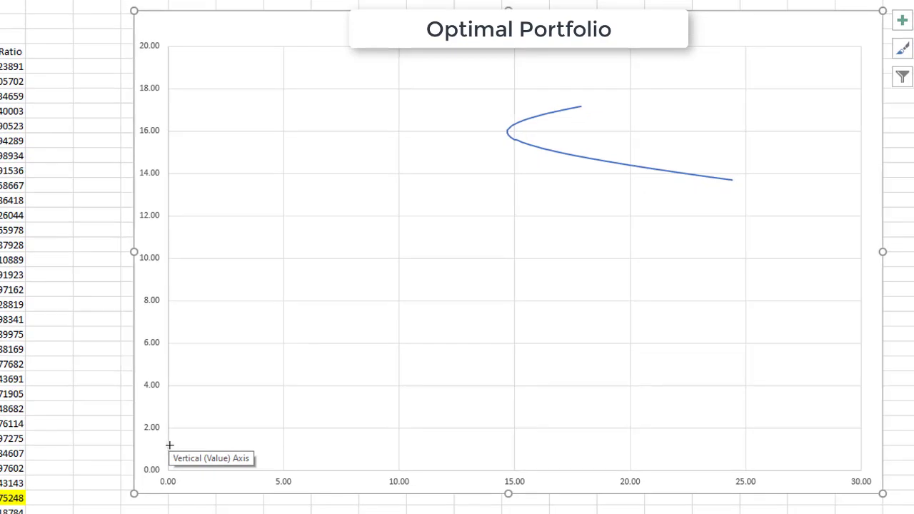
mouse_move(168, 444)
mouse_down()
mouse_move(526, 108)
mouse_move(602, 59)
mouse_move(581, 5)
mouse_move(625, 15)
mouse_up()
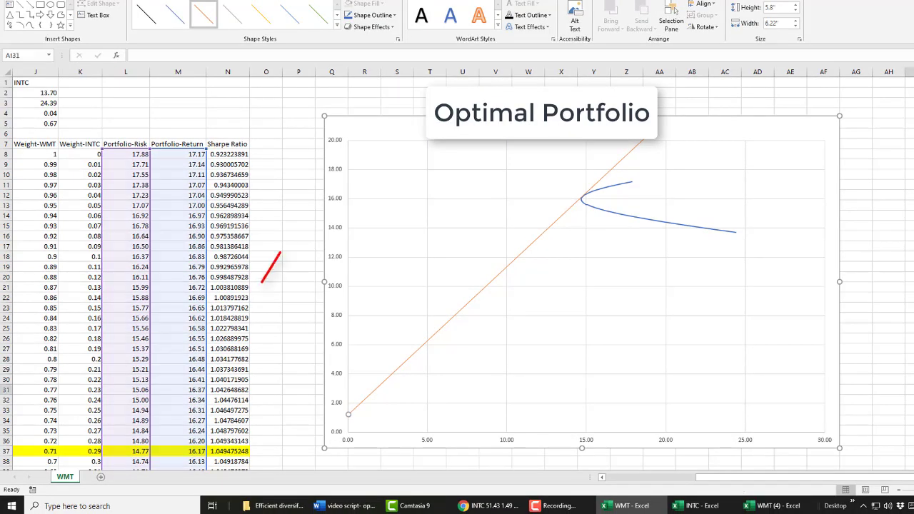
key(Escape)
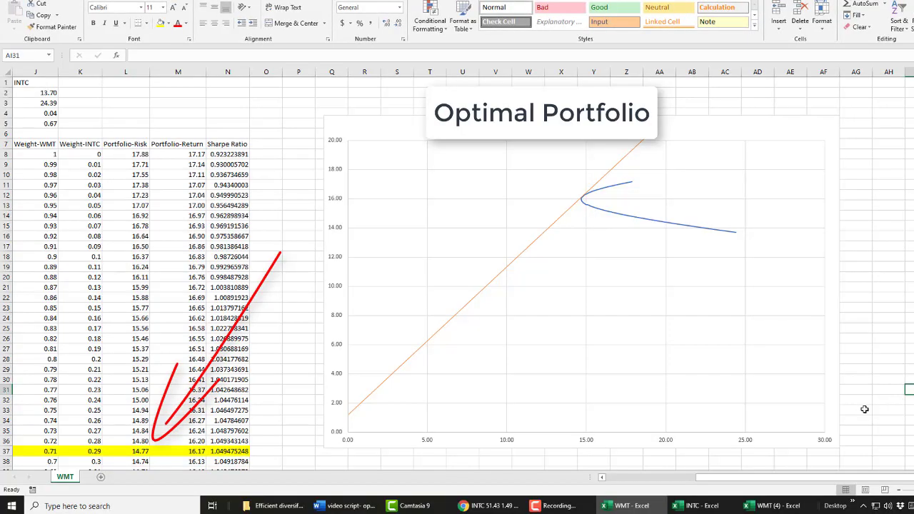